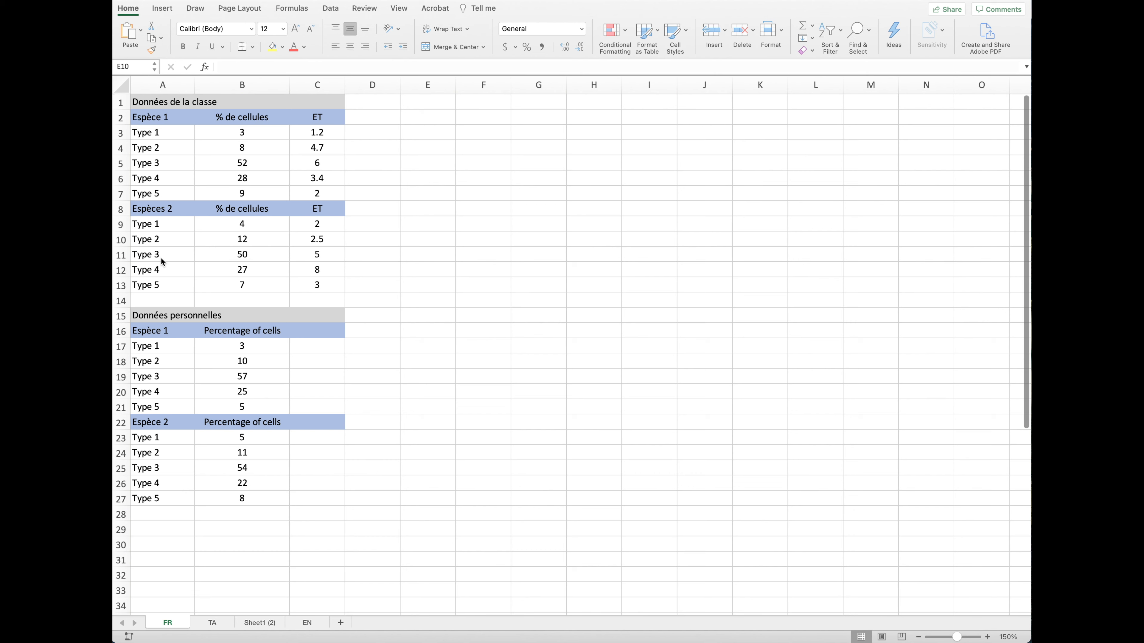
Insert a 2-D clustered column chart from the Espèce 1 class data in A3:B7 and move it up beside the table
click(139, 132)
drag(138, 131, 245, 194)
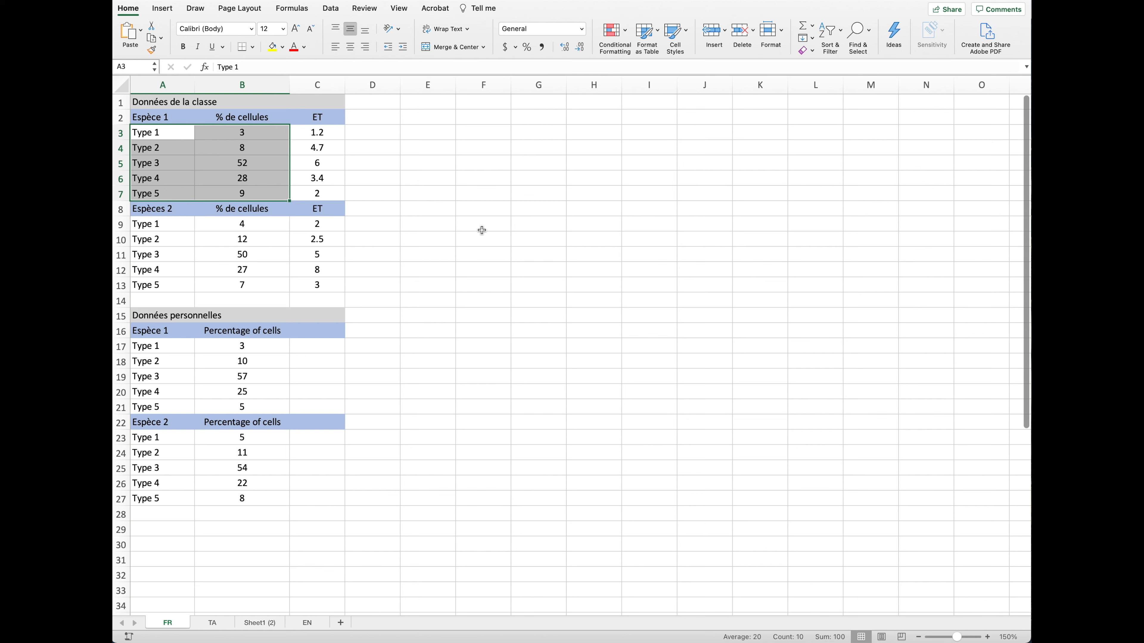
click(162, 9)
click(583, 27)
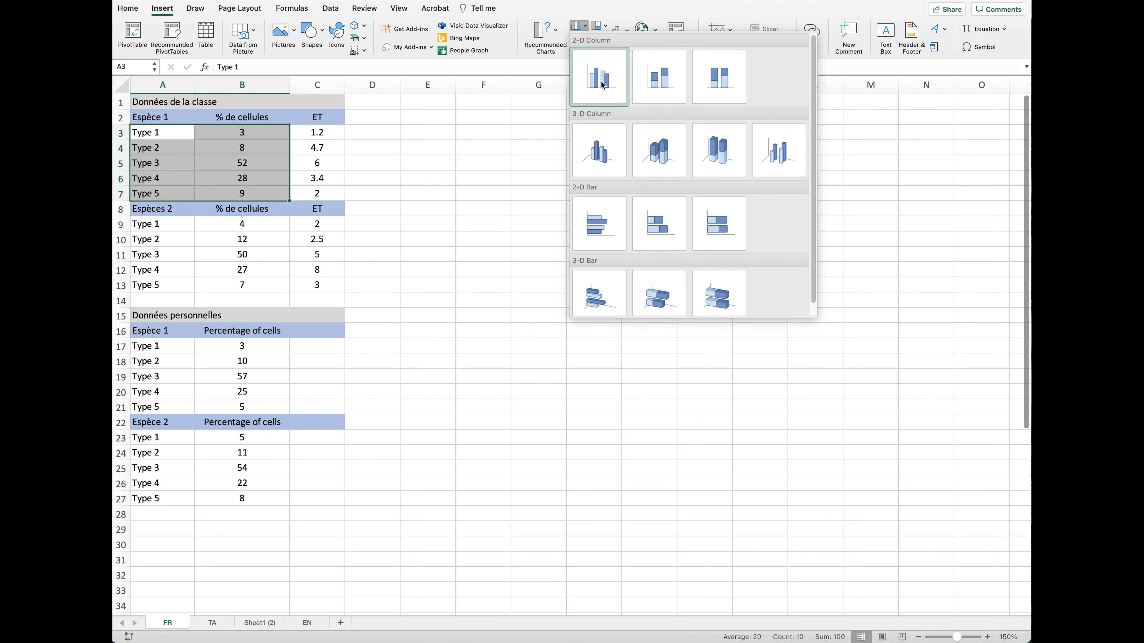
click(593, 83)
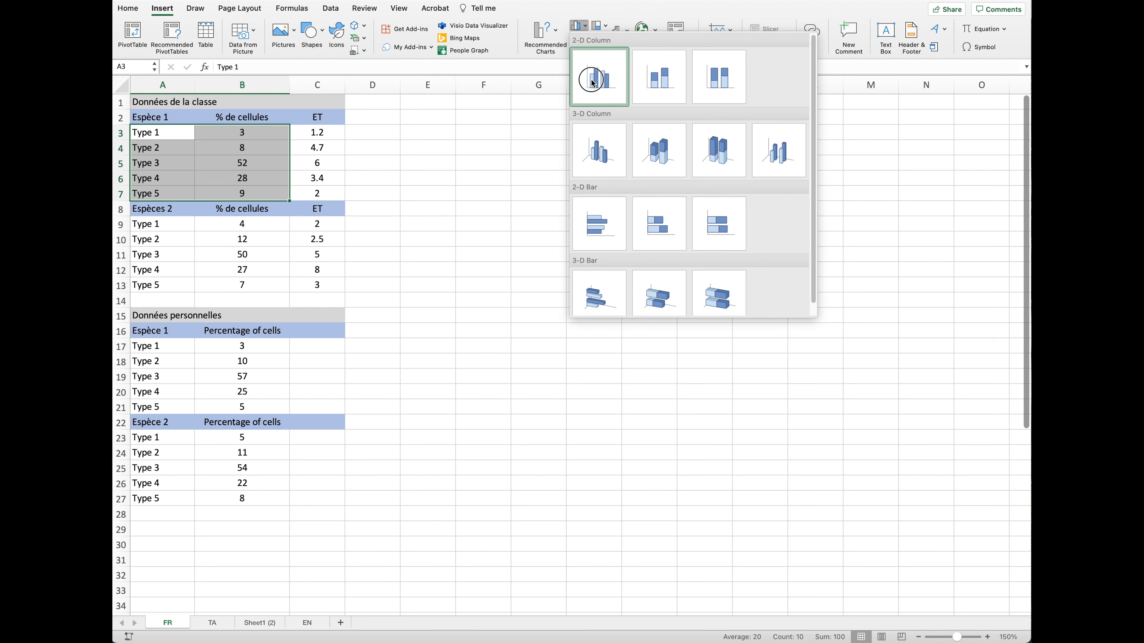
click(473, 270)
drag(473, 270, 482, 135)
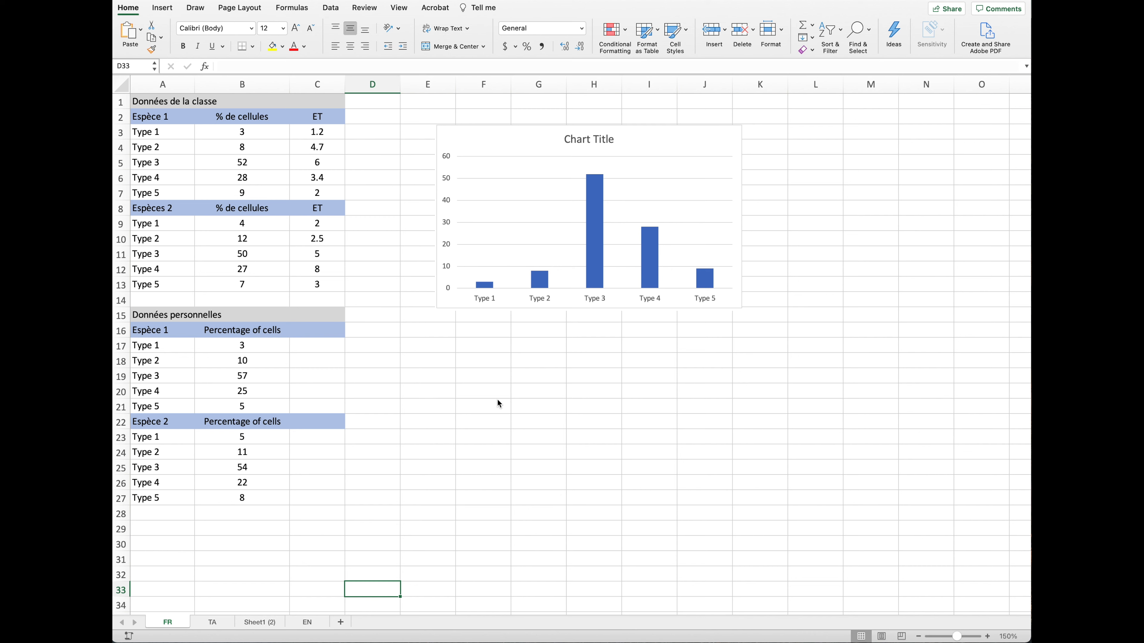
Name the chart's existing data series "Espece 1" in its data source settings
click(456, 132)
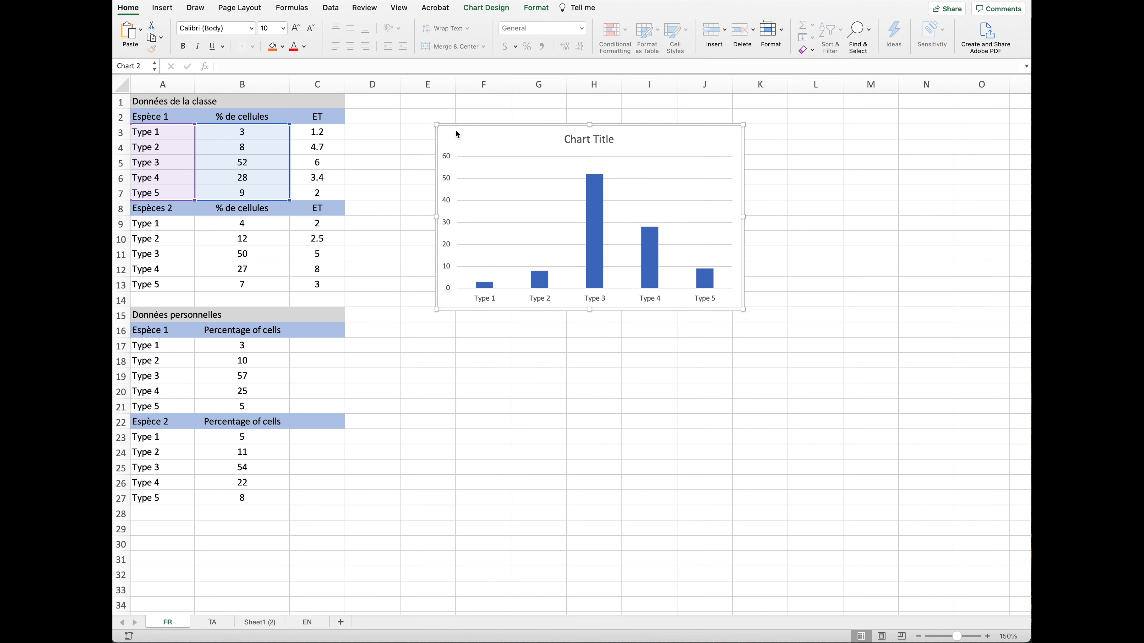
right_click(456, 131)
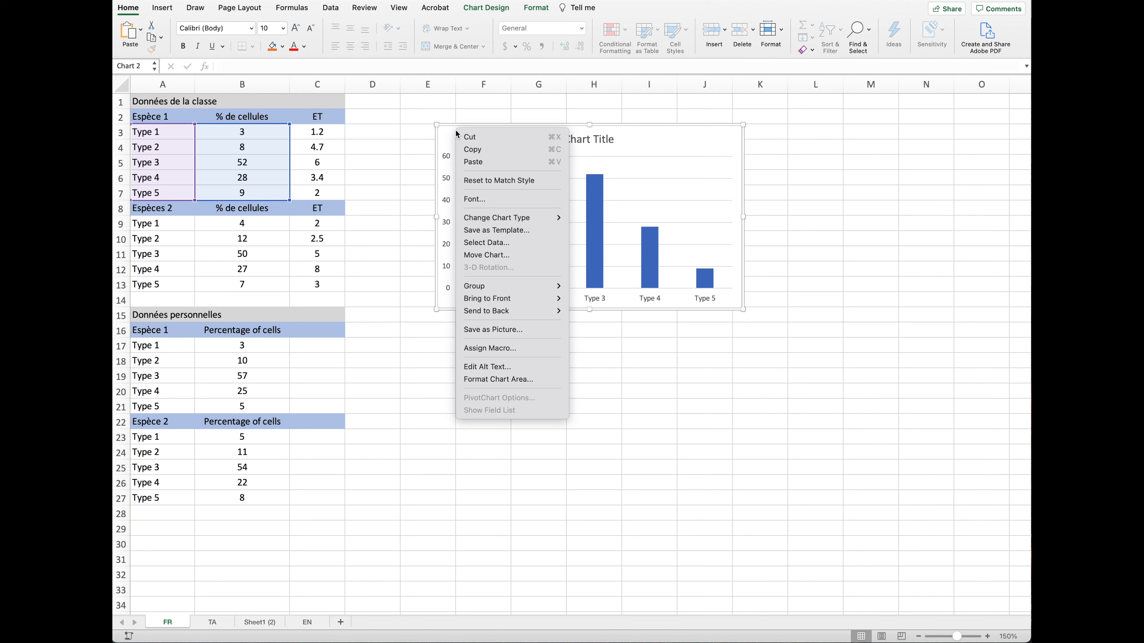
click(493, 248)
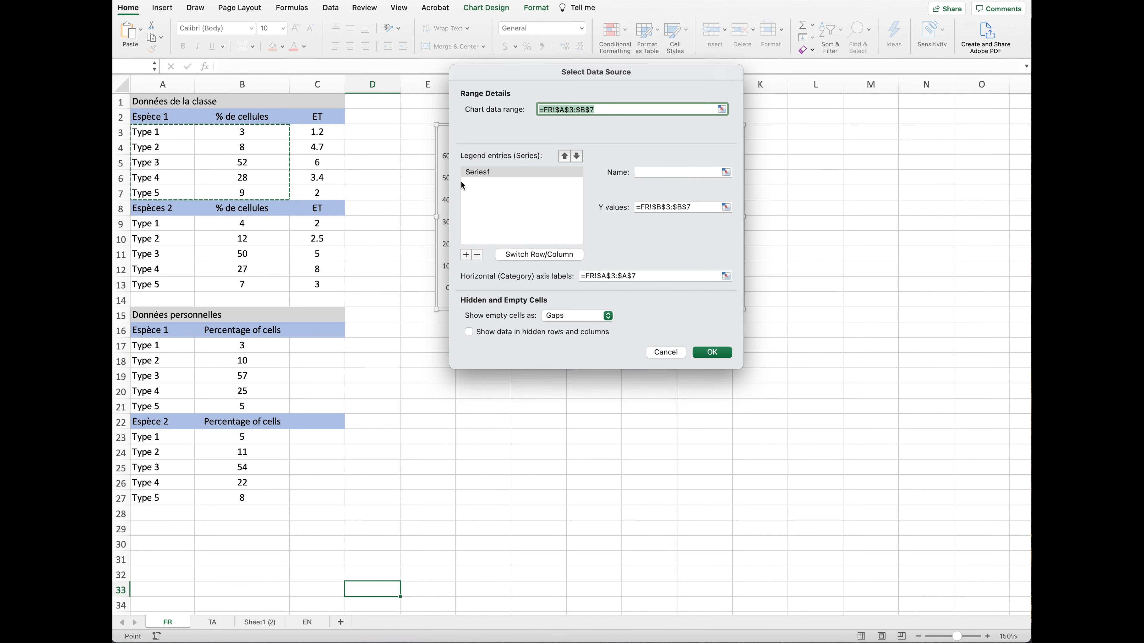
click(656, 173)
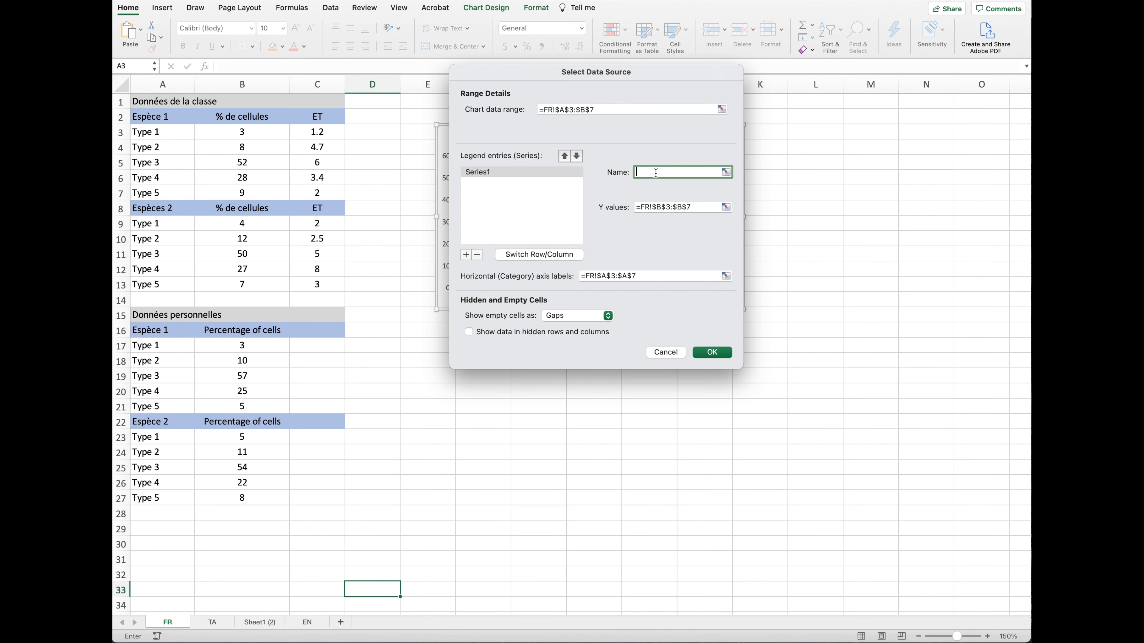
text(Espece 1)
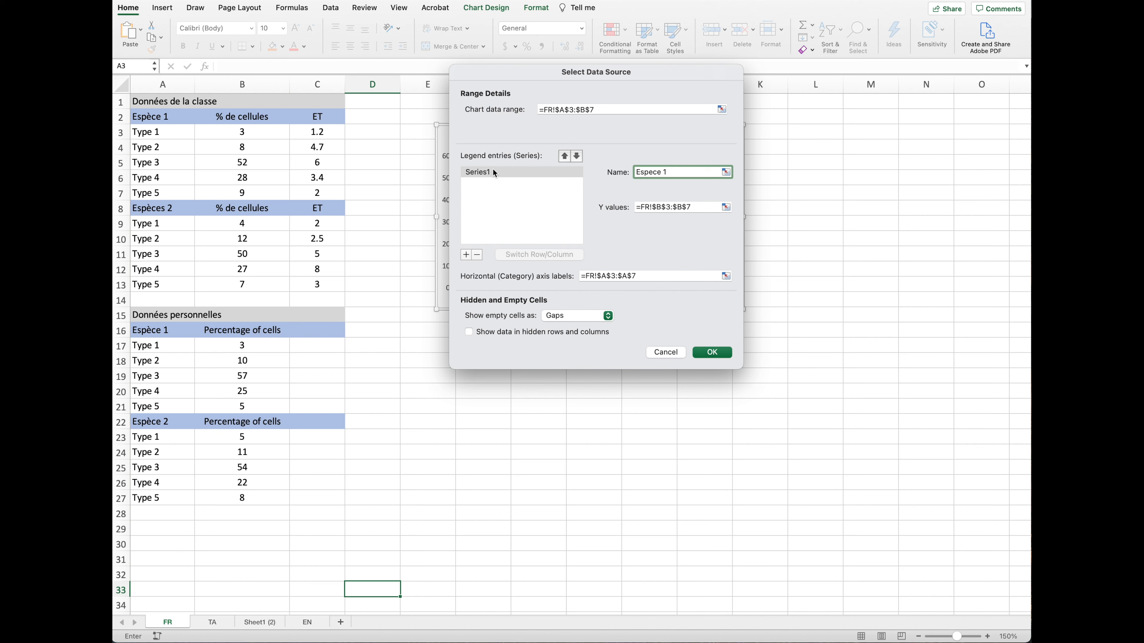
click(475, 218)
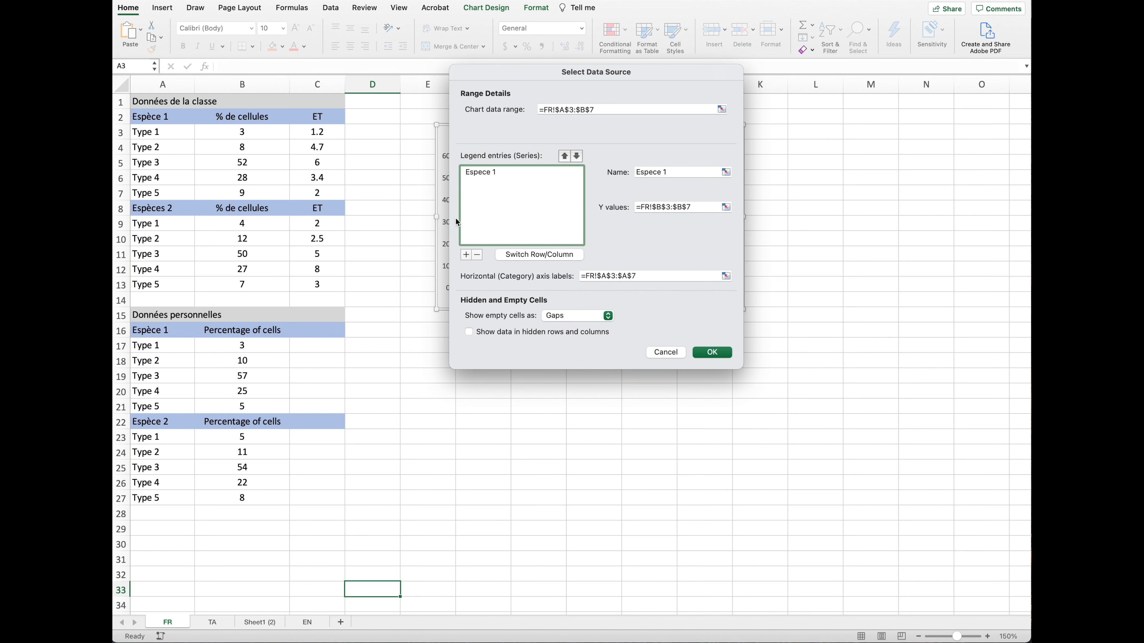
Add a second chart series named "Espece 2" with Y values from B9:B13 and apply the data source changes
click(466, 255)
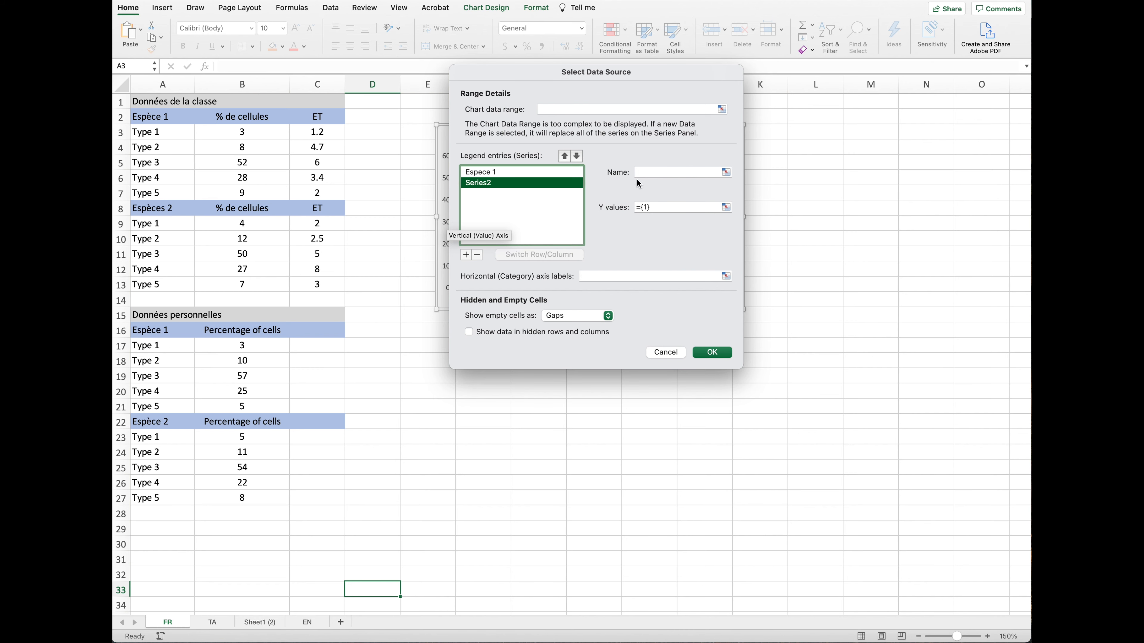
click(642, 172)
text(Es)
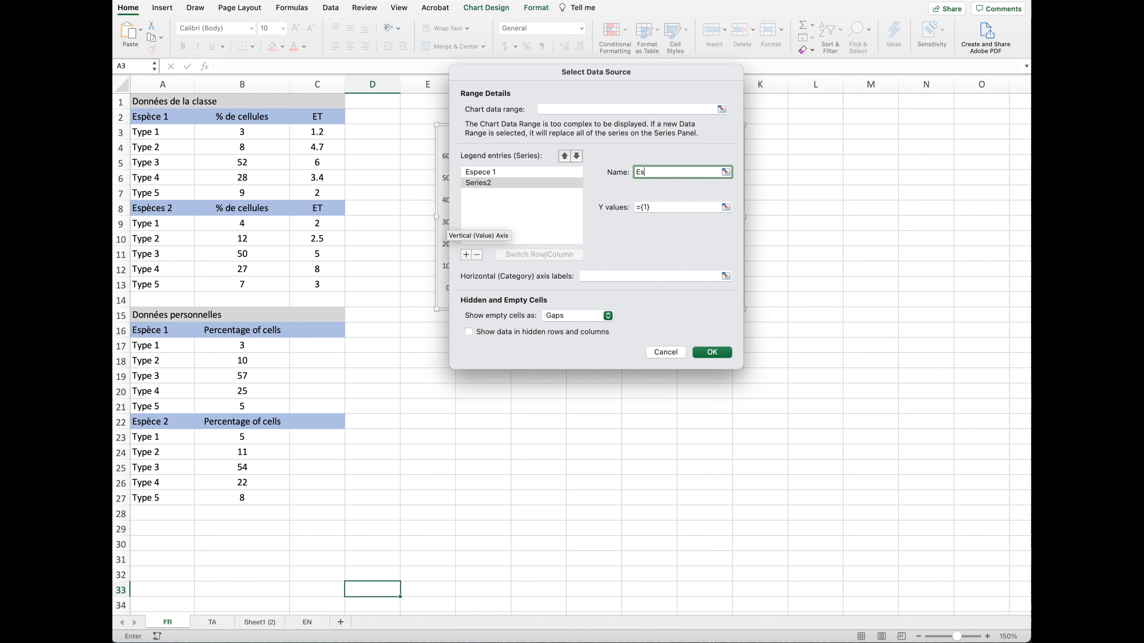
text(pece 2)
click(659, 206)
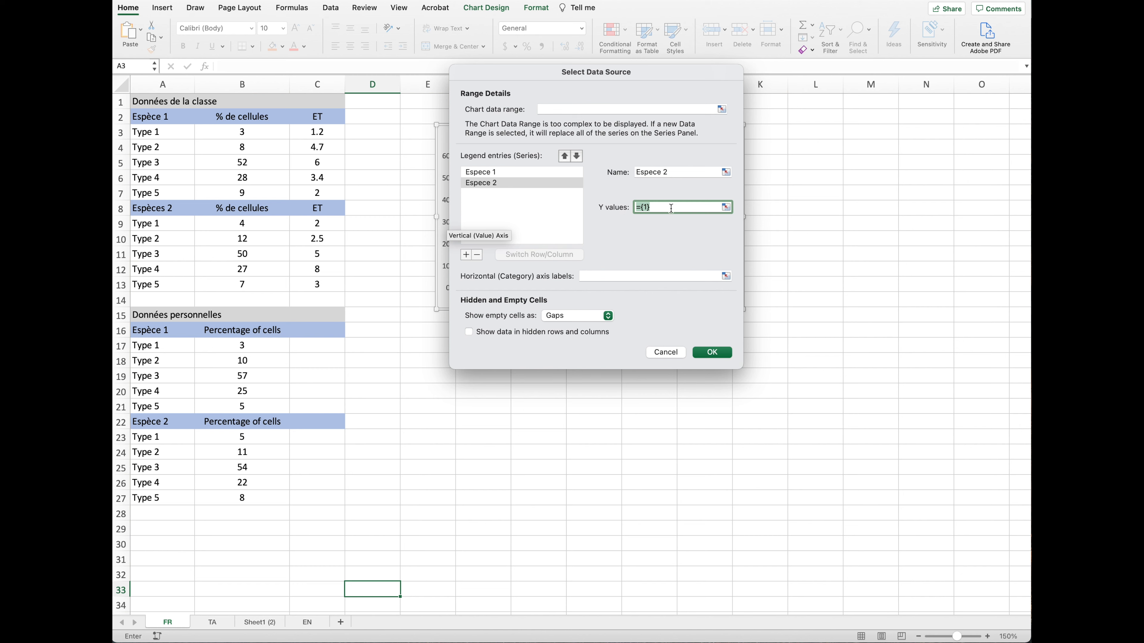
key(BackSpace)
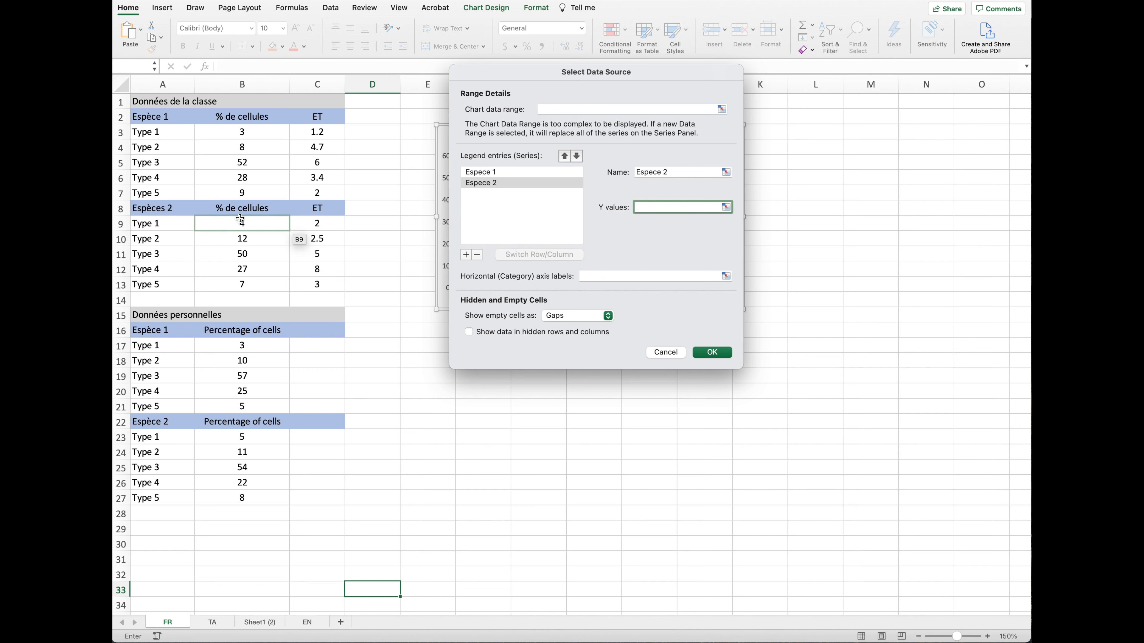
drag(245, 227, 240, 285)
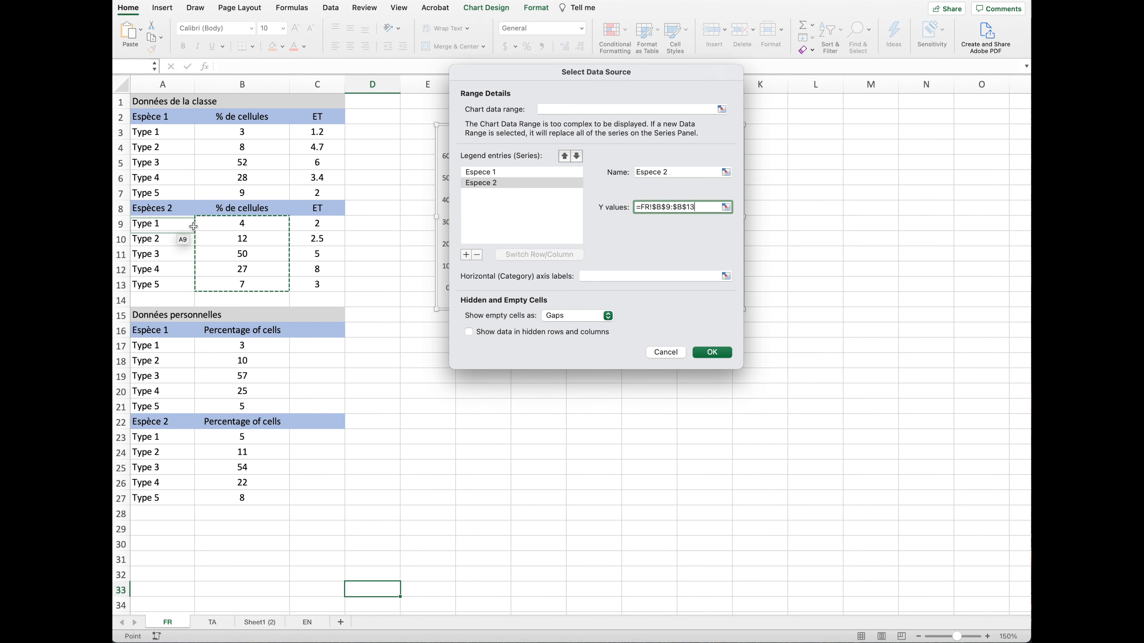
click(710, 352)
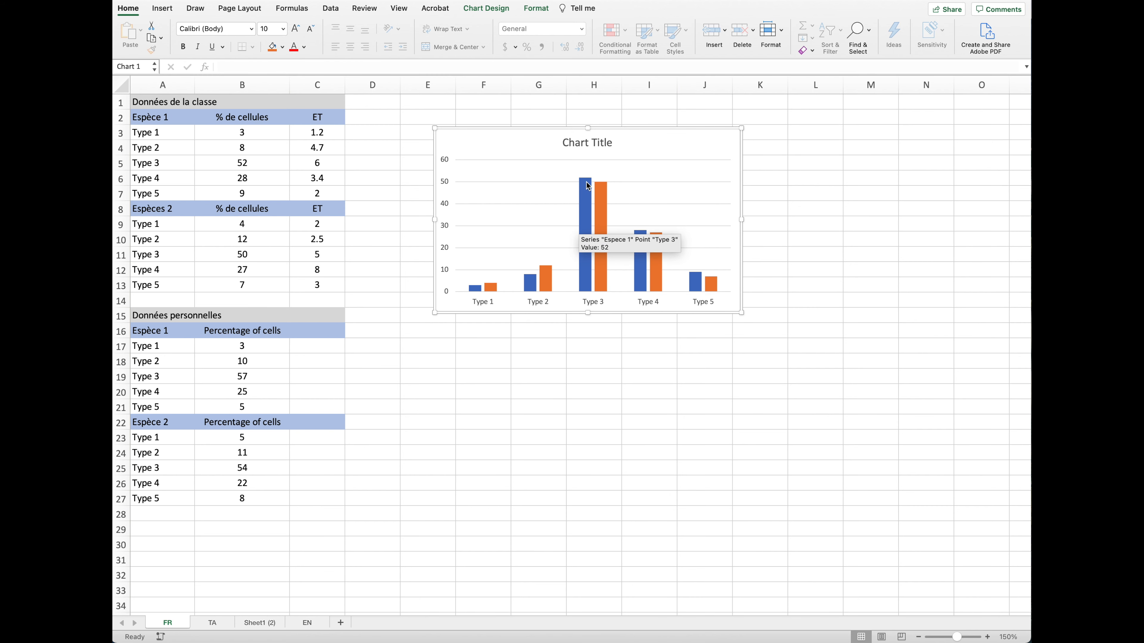
Add Standard Error error bars to the Espece 1 series
click(586, 197)
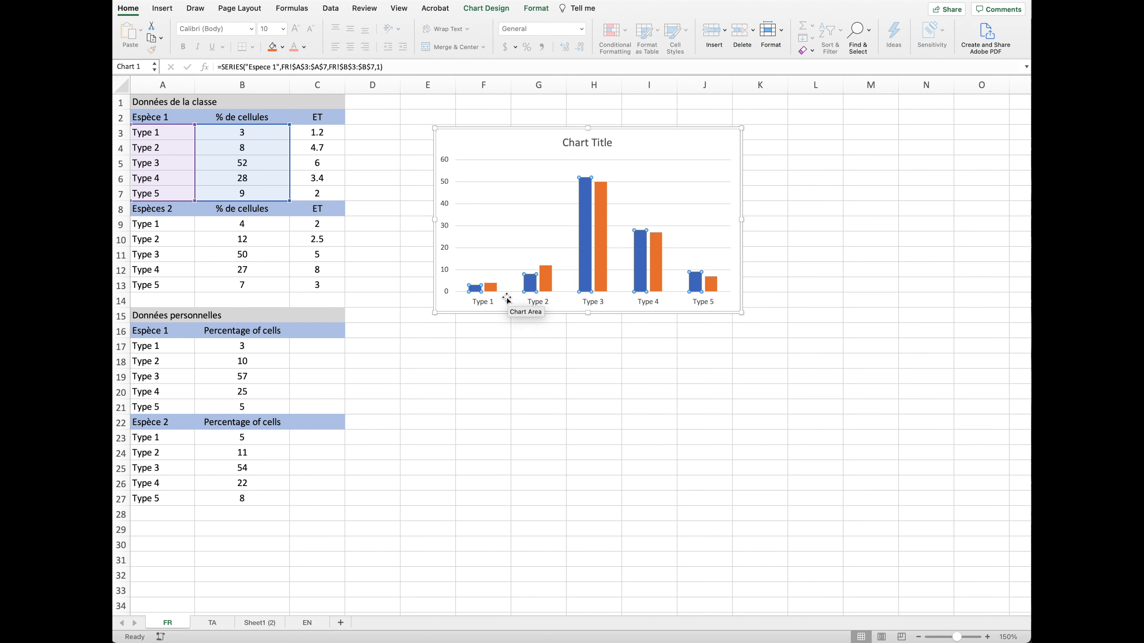
click(481, 10)
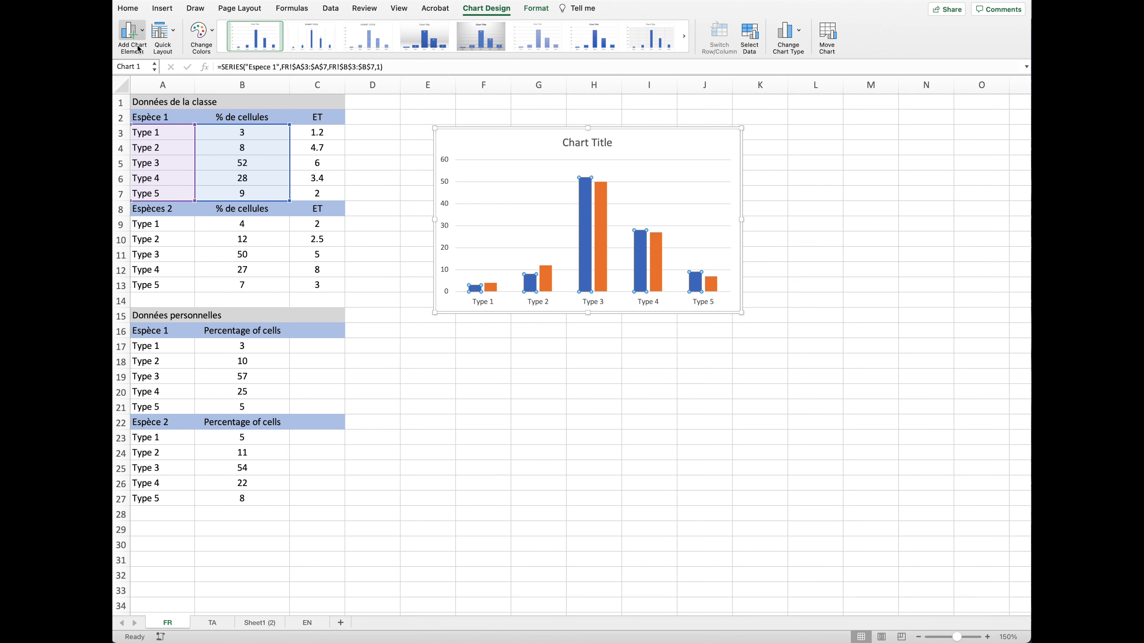
click(133, 31)
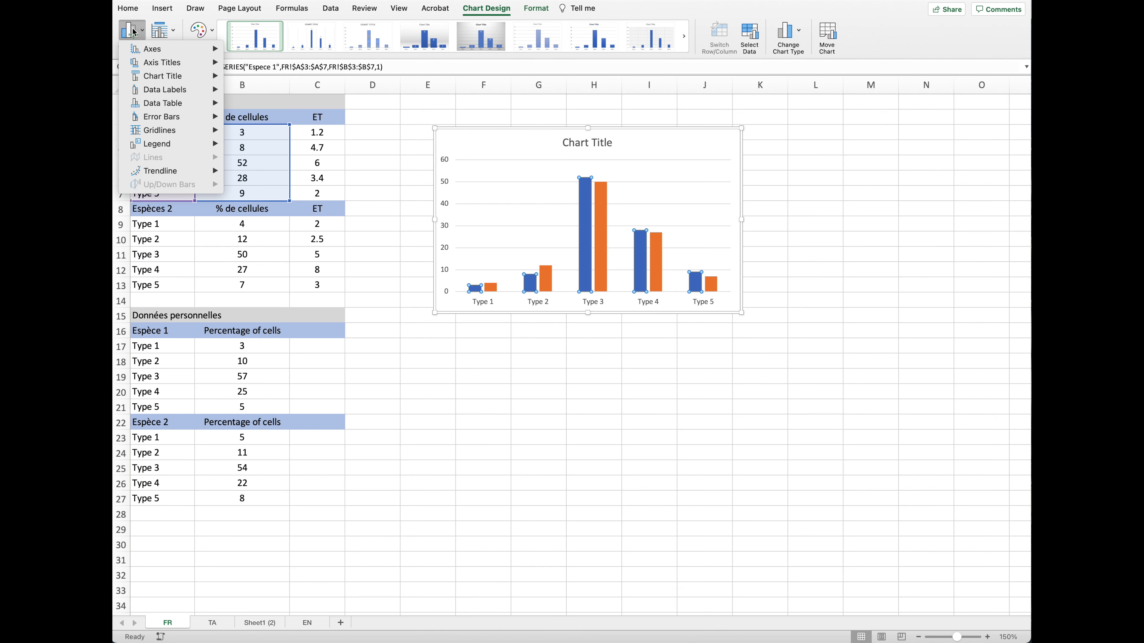
mouse_move(140, 118)
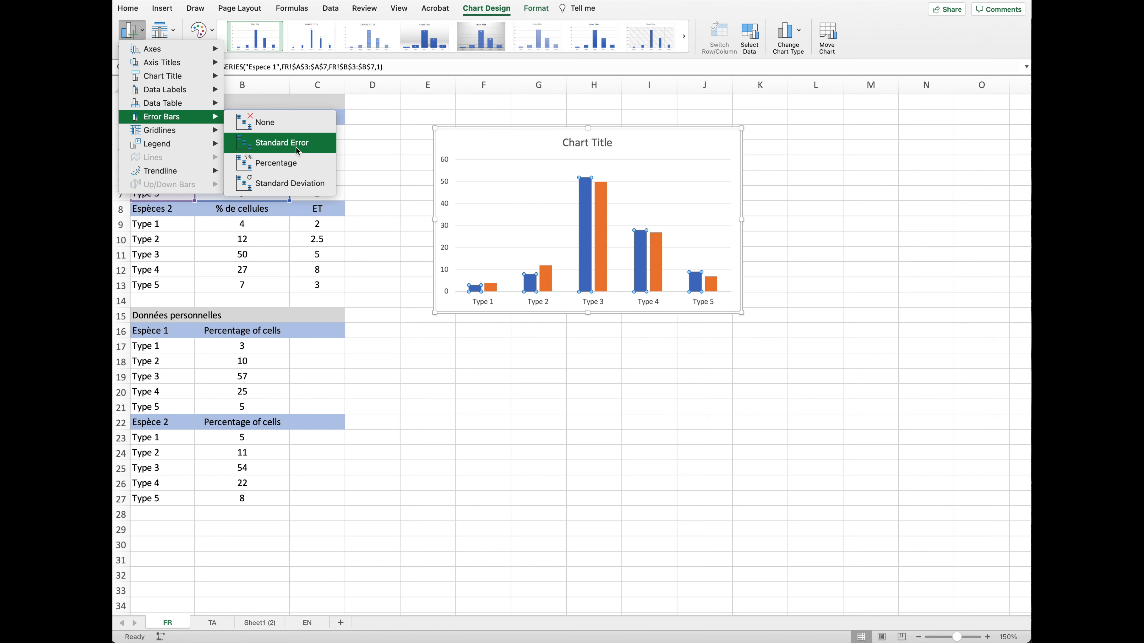
click(269, 148)
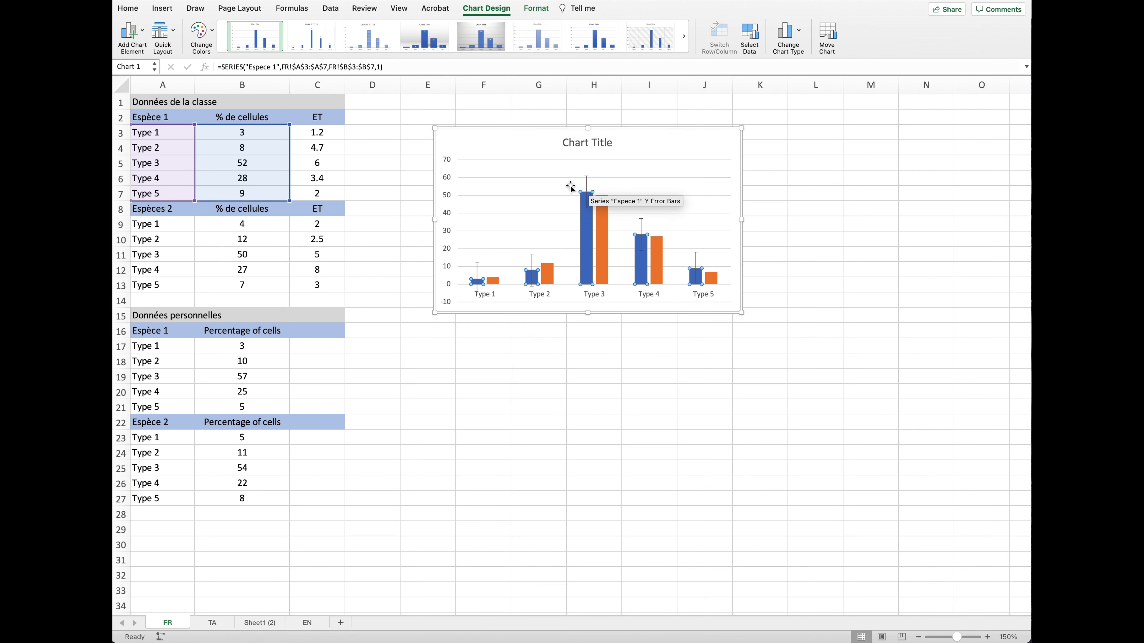
Format the Espece 1 error bars to extend only in the Plus direction
click(587, 189)
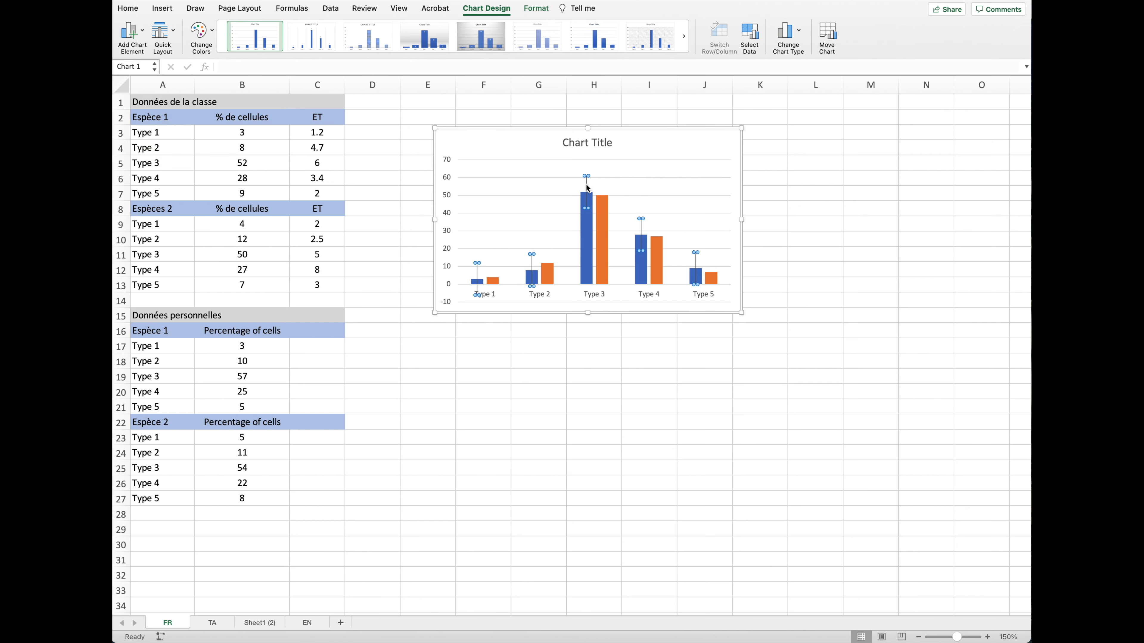
right_click(588, 189)
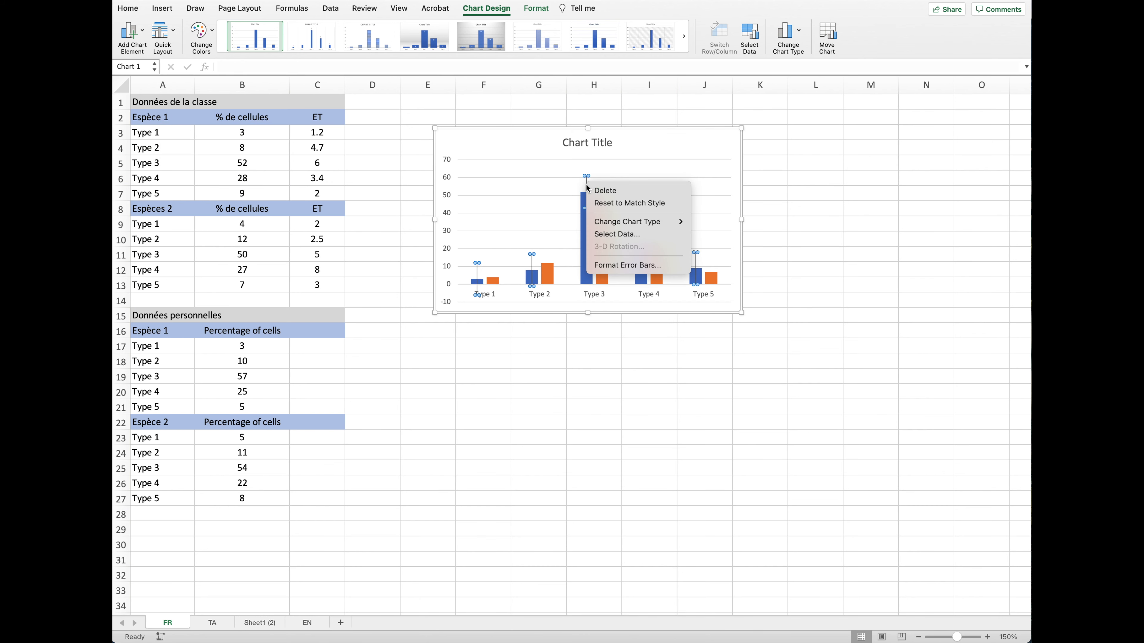
click(613, 265)
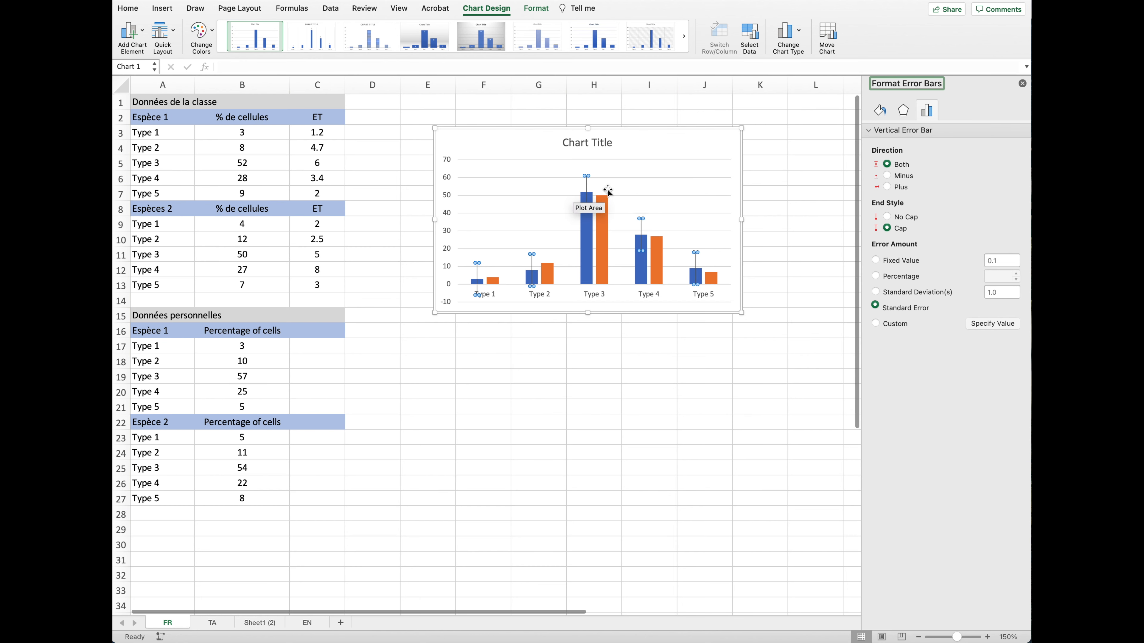
click(886, 187)
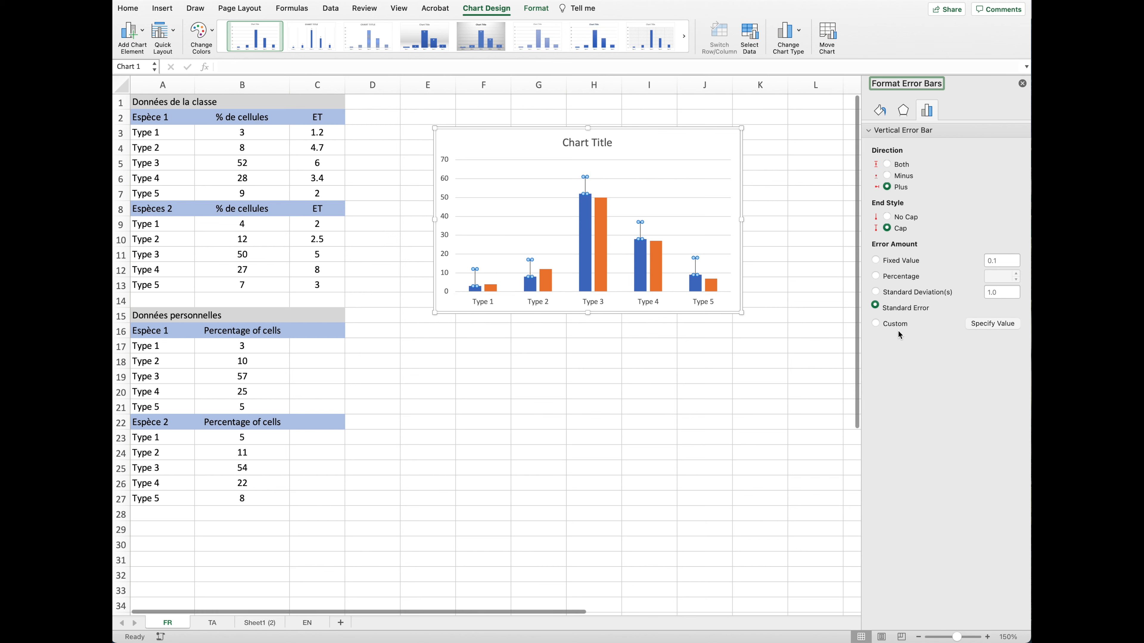
Set the Espece 1 error amount to Custom, using C3:C7 as the positive error values
click(875, 324)
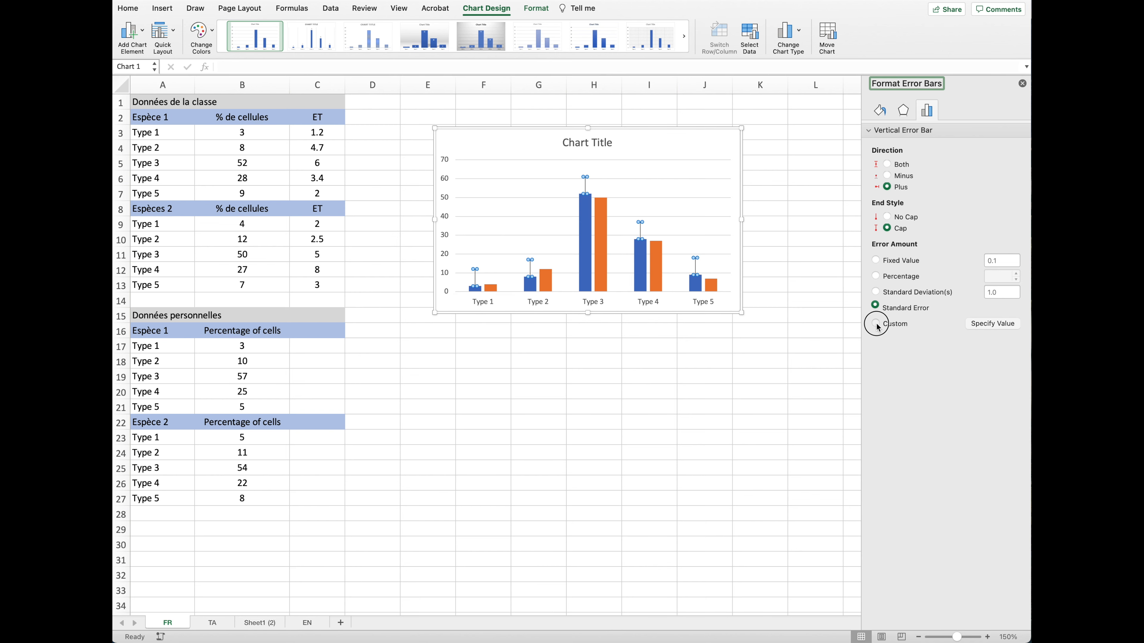
click(980, 326)
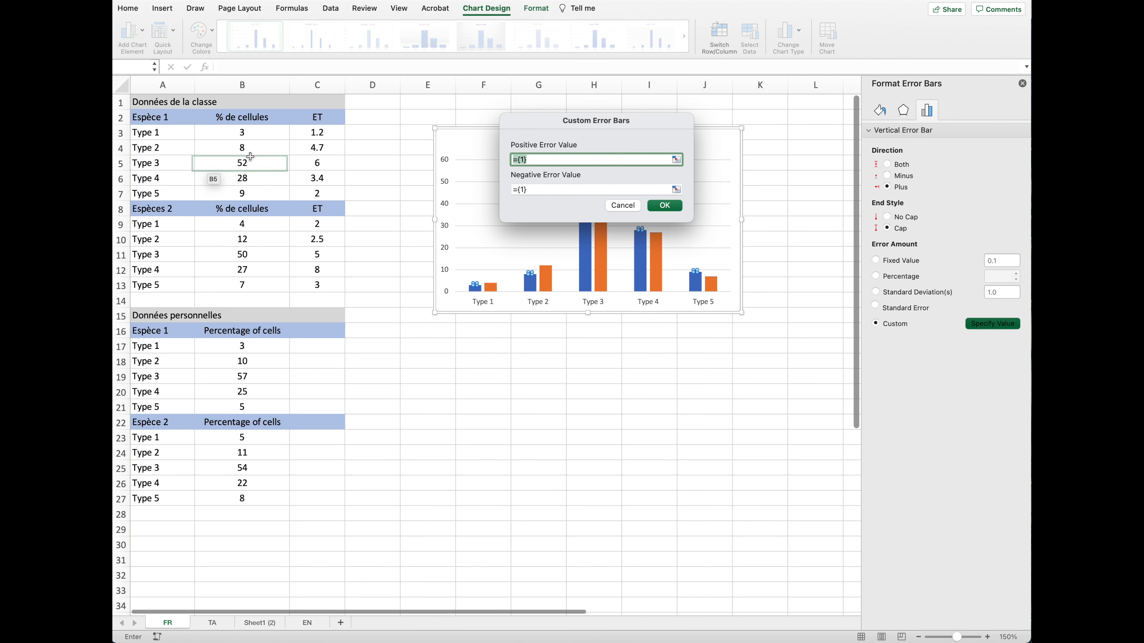
drag(315, 131, 322, 191)
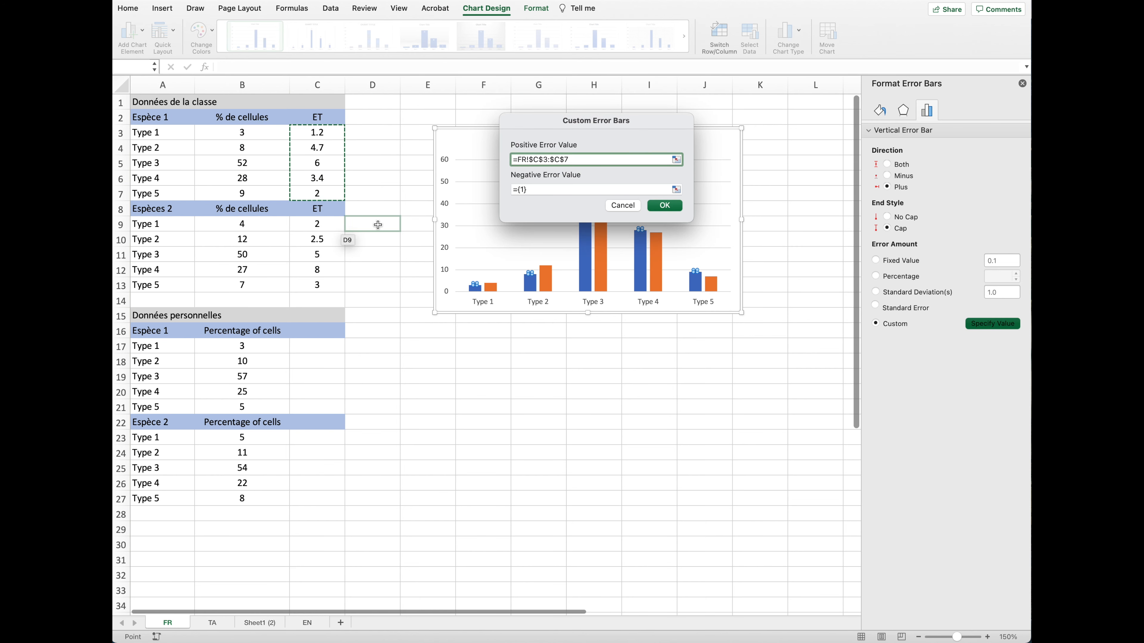
click(674, 207)
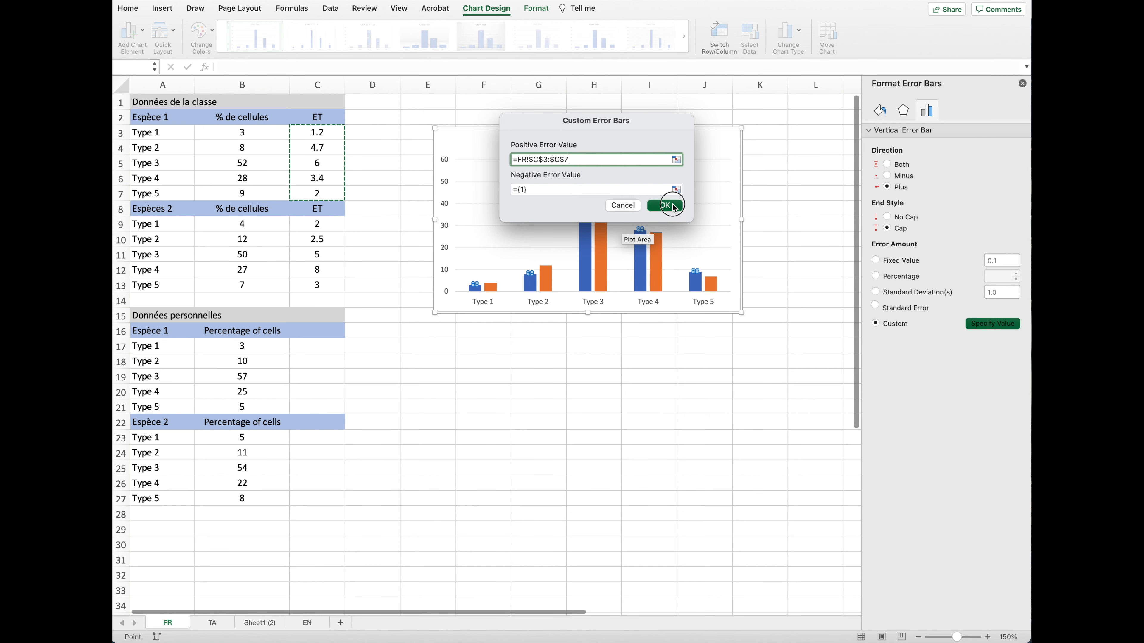
click(518, 423)
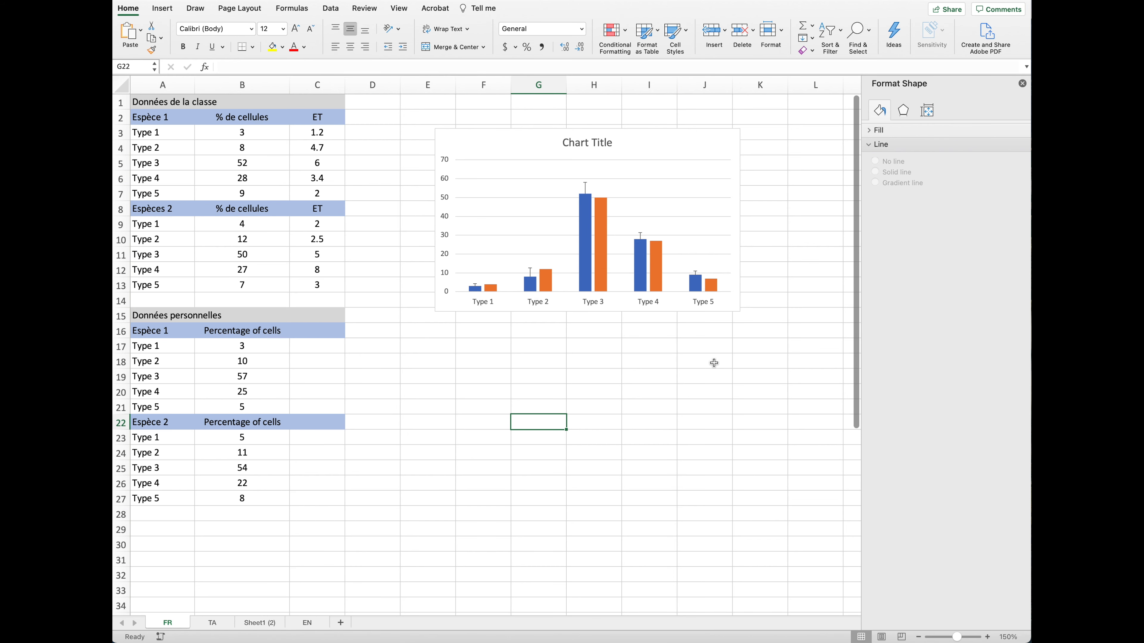
Add Standard Error error bars to the Espece 2 series
click(602, 211)
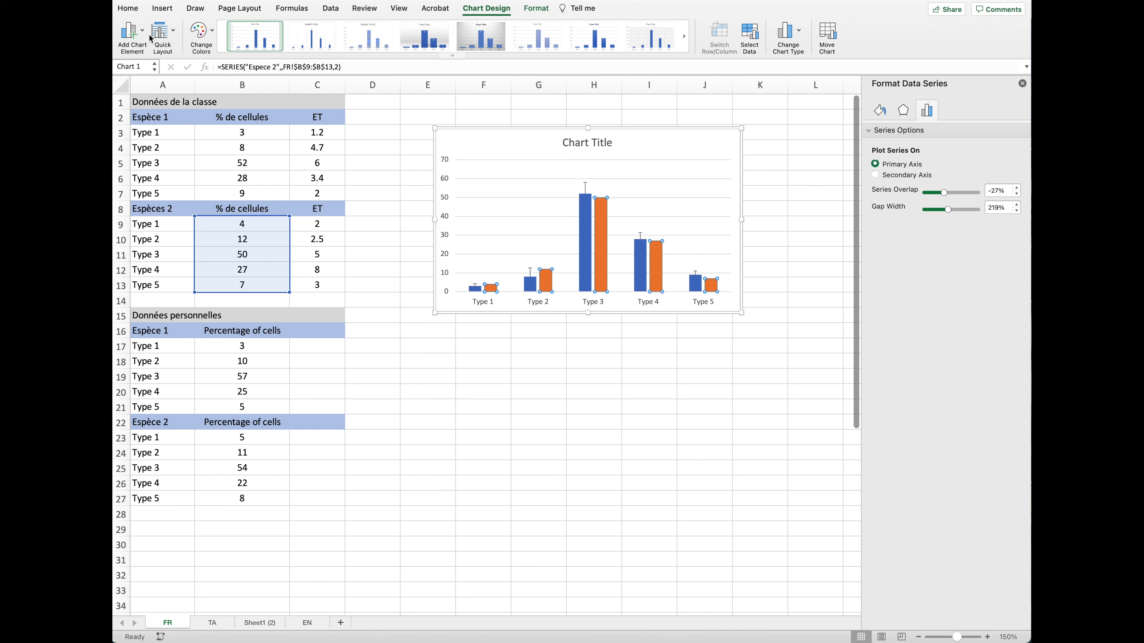
click(137, 35)
mouse_move(198, 117)
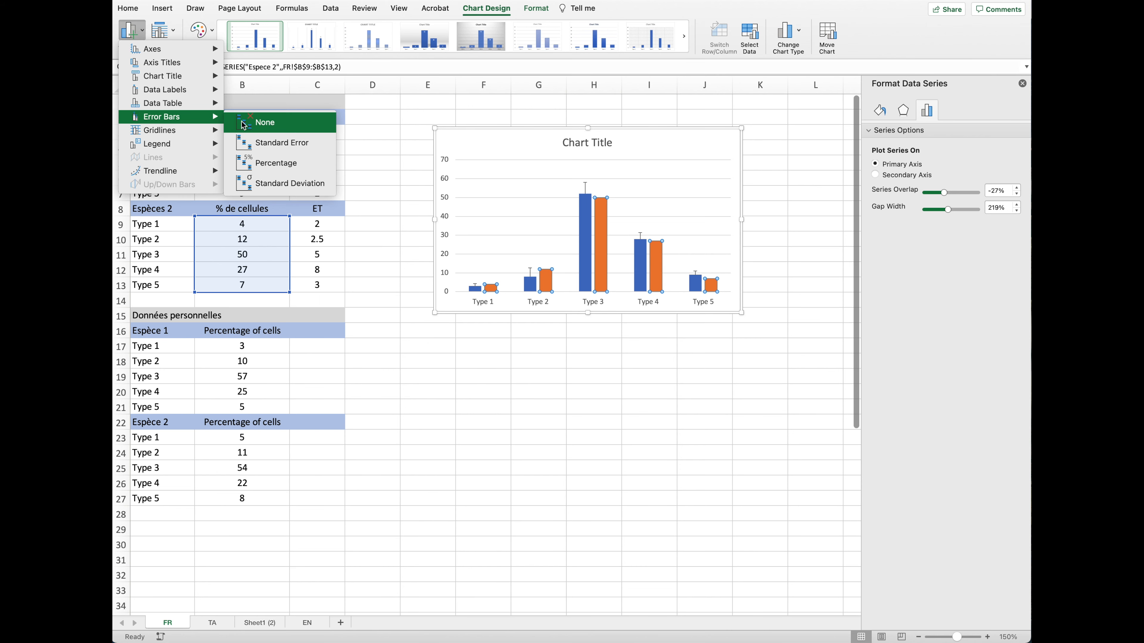
click(268, 147)
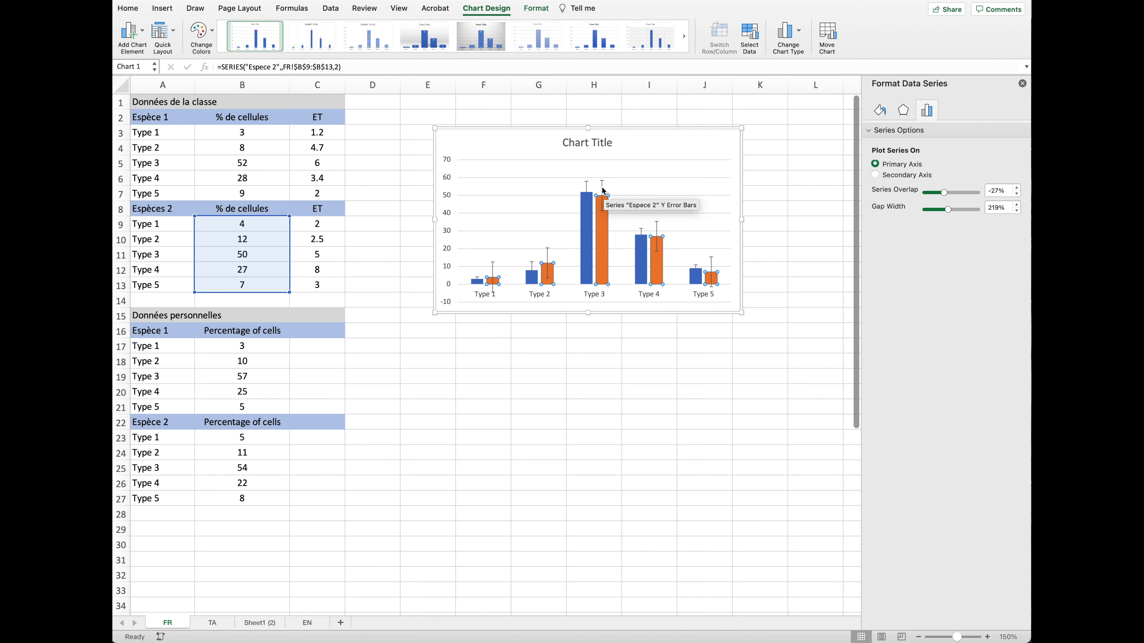
Format the Espece 2 error bars to extend only in the Plus direction
click(602, 183)
right_click(602, 184)
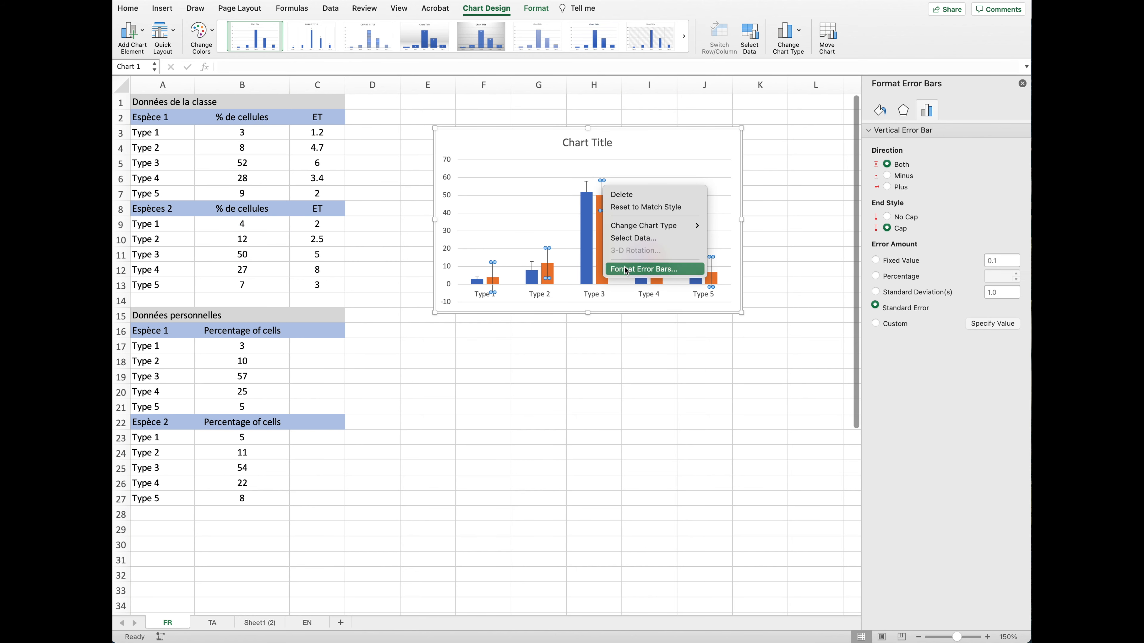
click(631, 269)
click(887, 187)
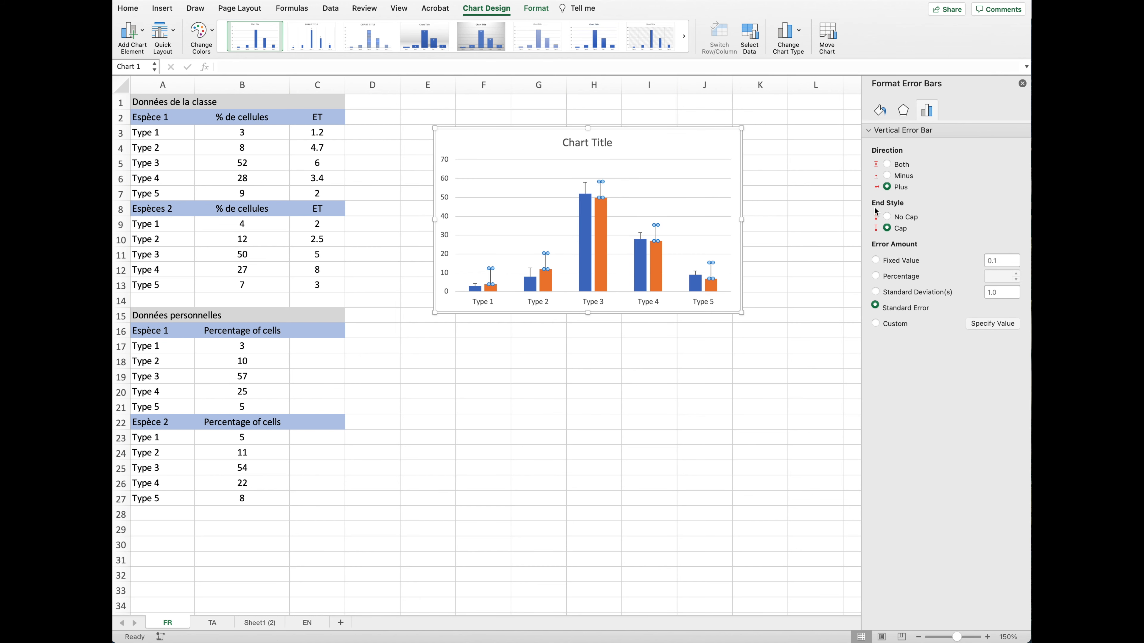
Set the Espece 2 error amount to Custom, using C9:C13 as the positive error values
click(875, 324)
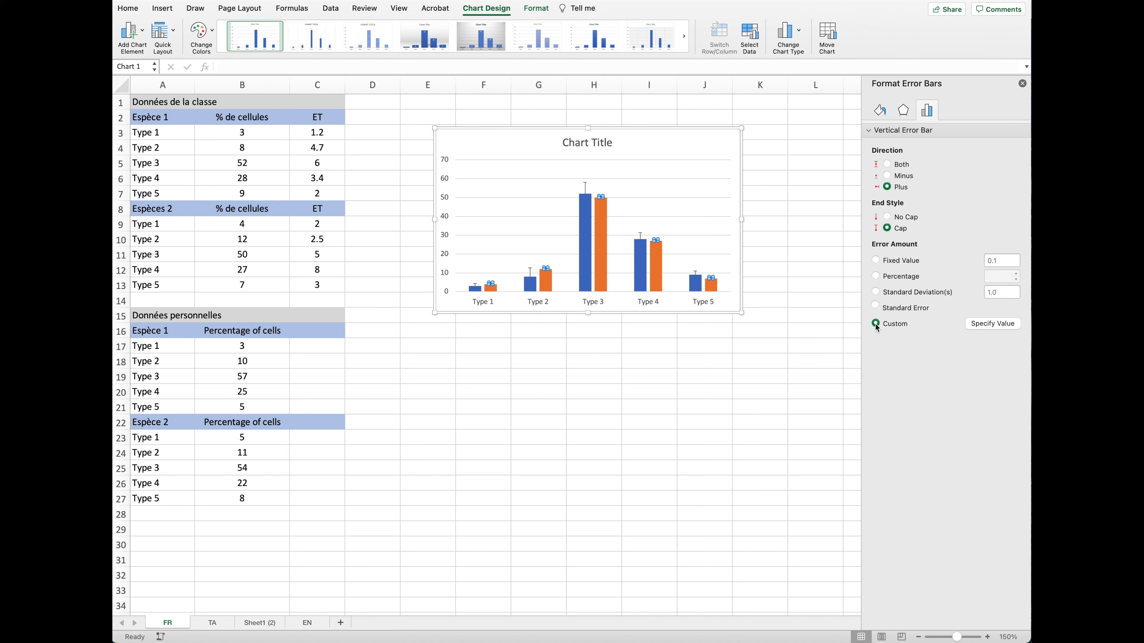
click(985, 324)
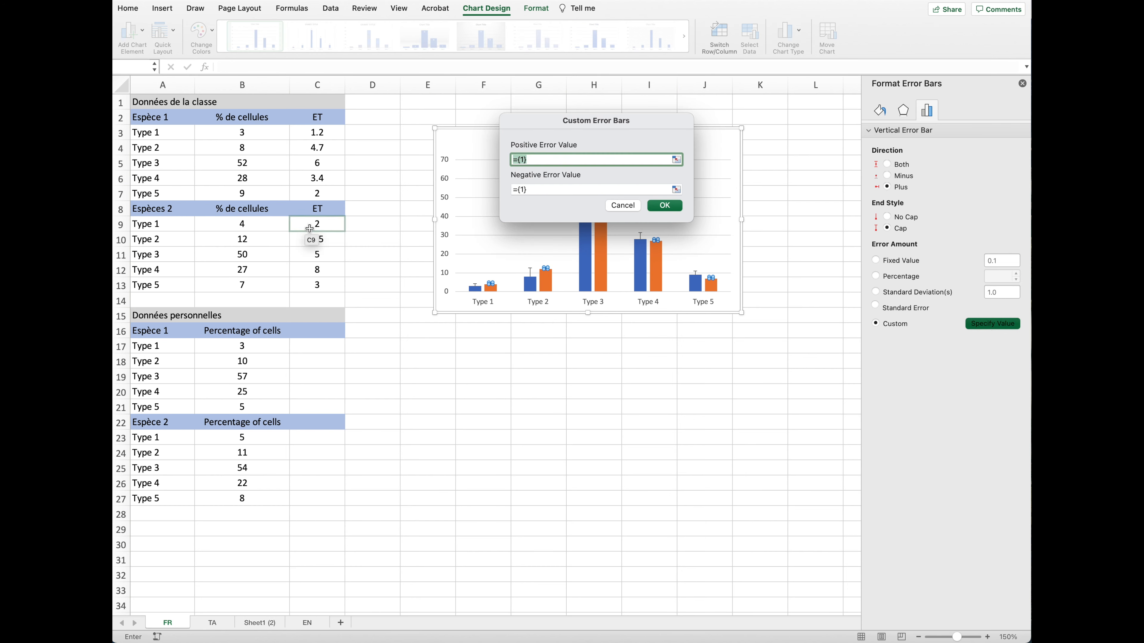
drag(308, 224, 314, 282)
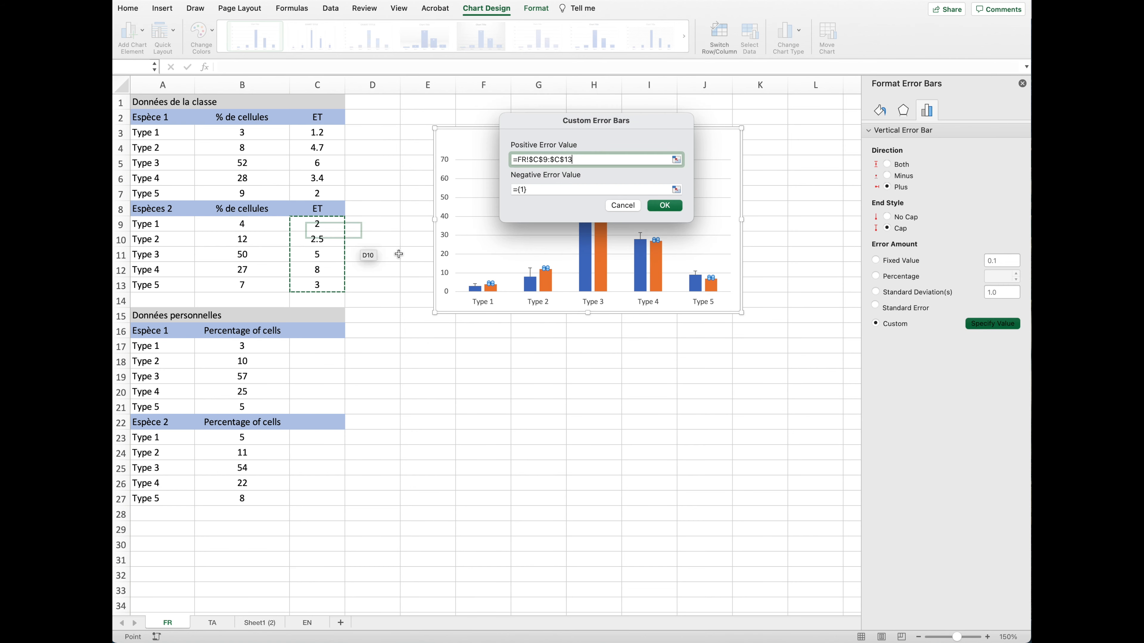
click(665, 205)
click(548, 397)
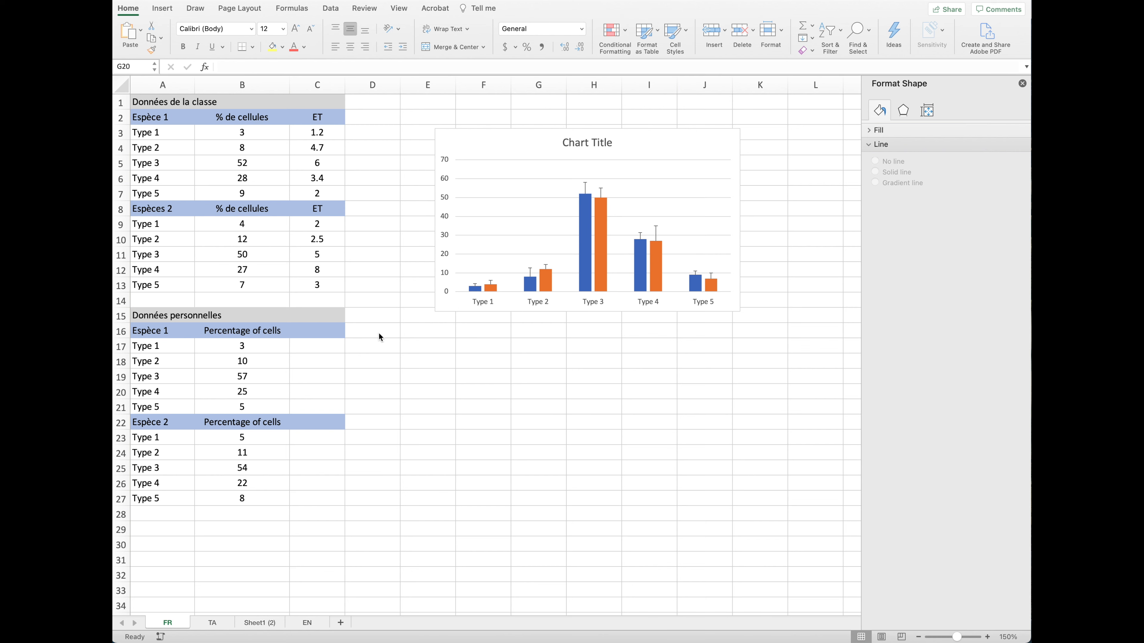
Delete the chart title
click(584, 141)
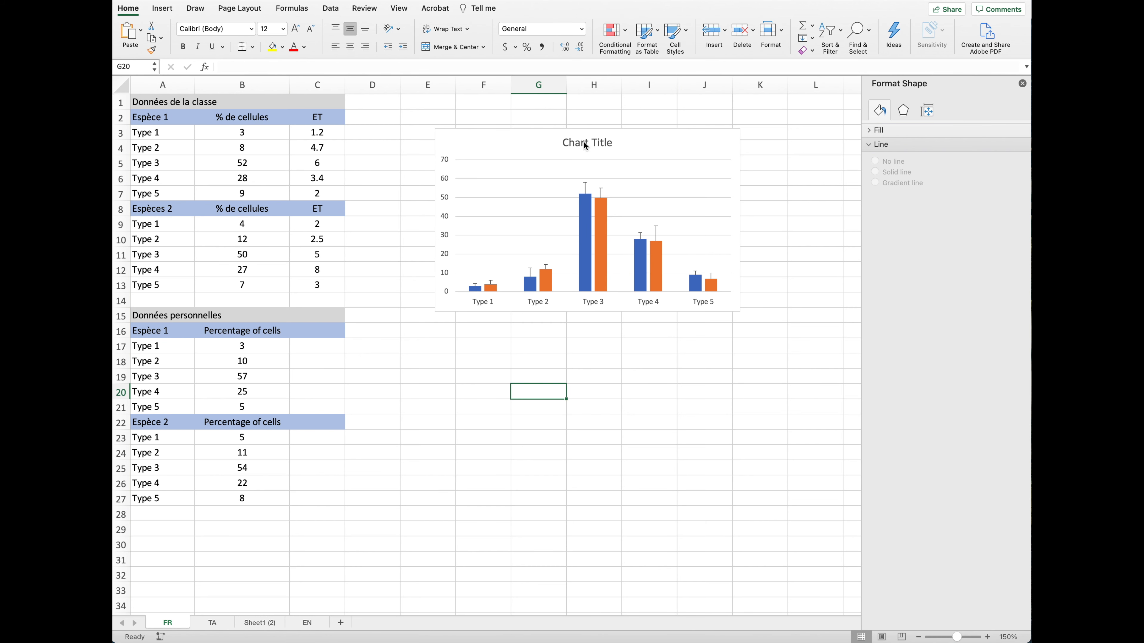
click(589, 144)
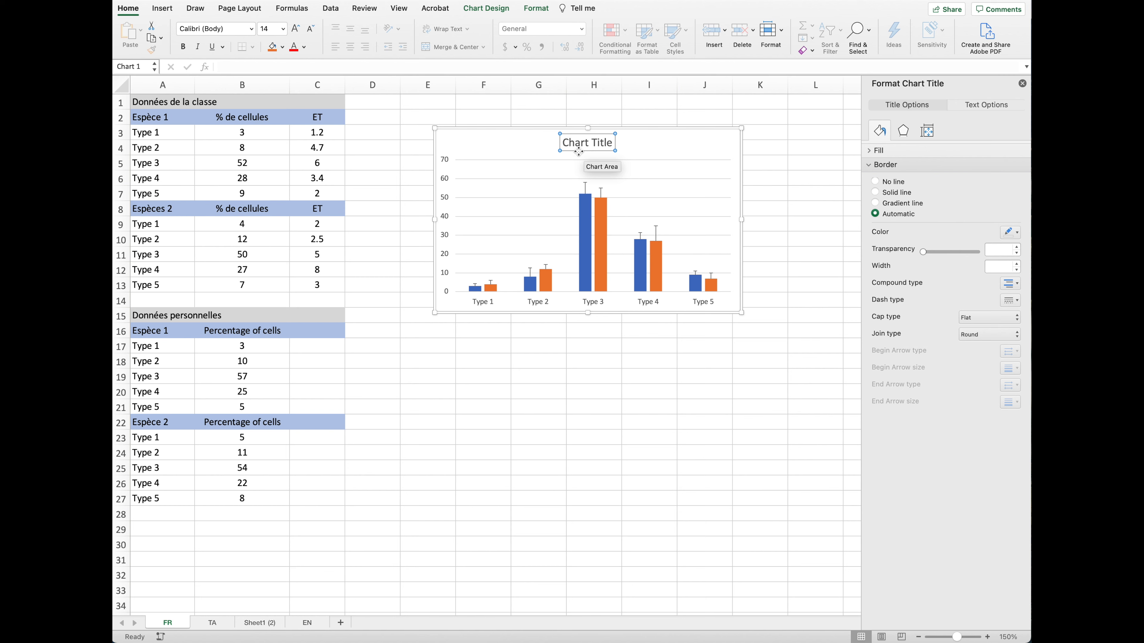
right_click(579, 152)
click(586, 158)
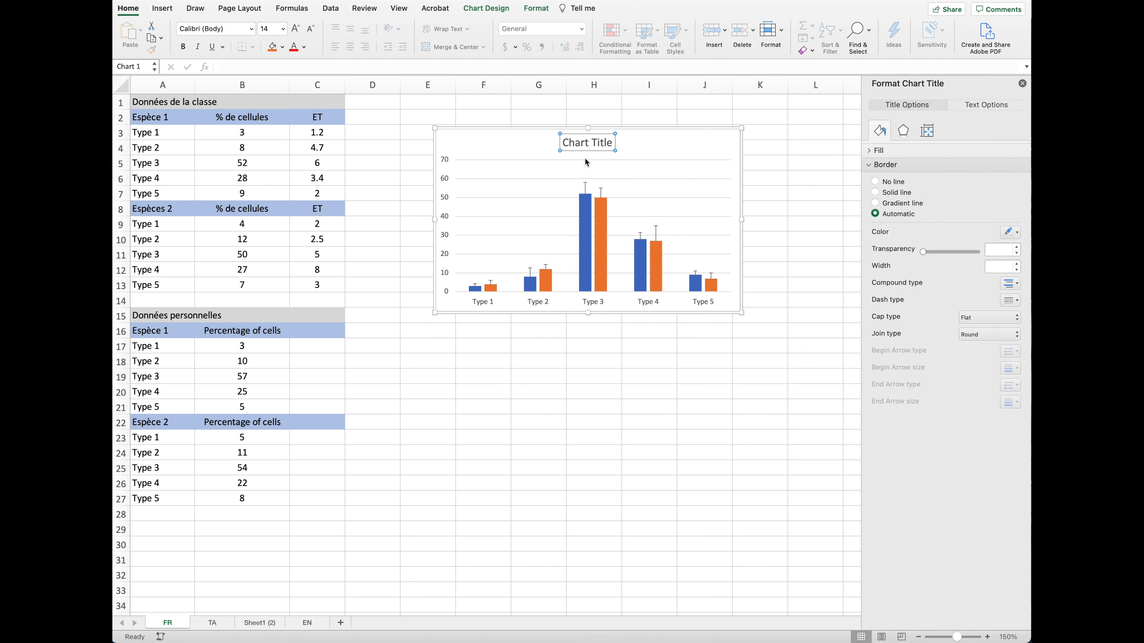
Delete the major horizontal gridlines from the chart
click(518, 160)
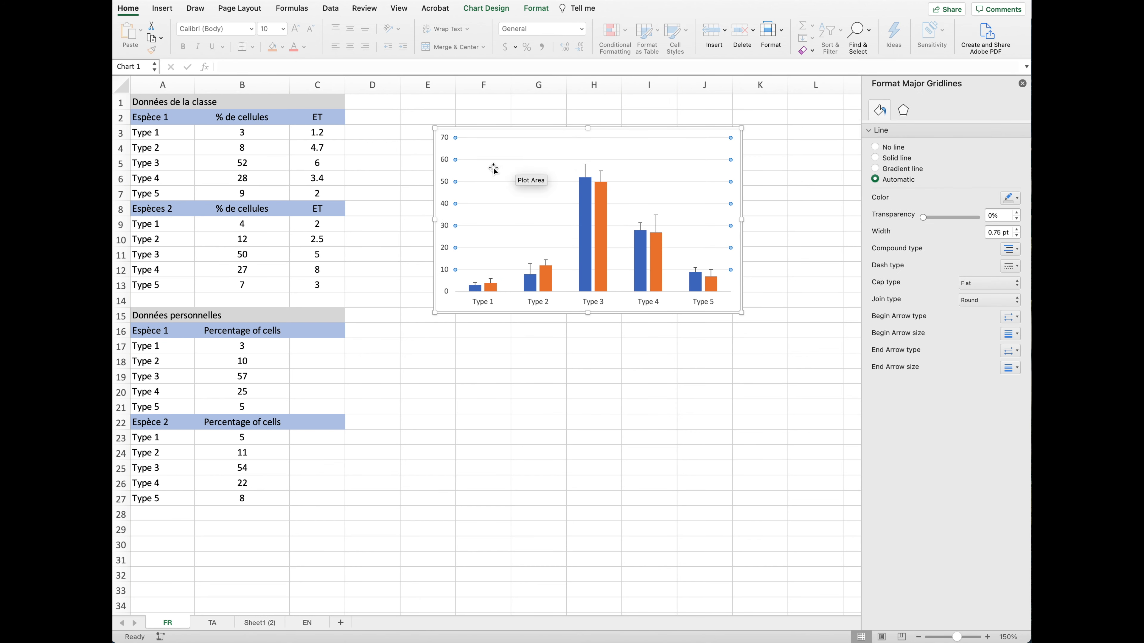
key(Delete)
click(640, 564)
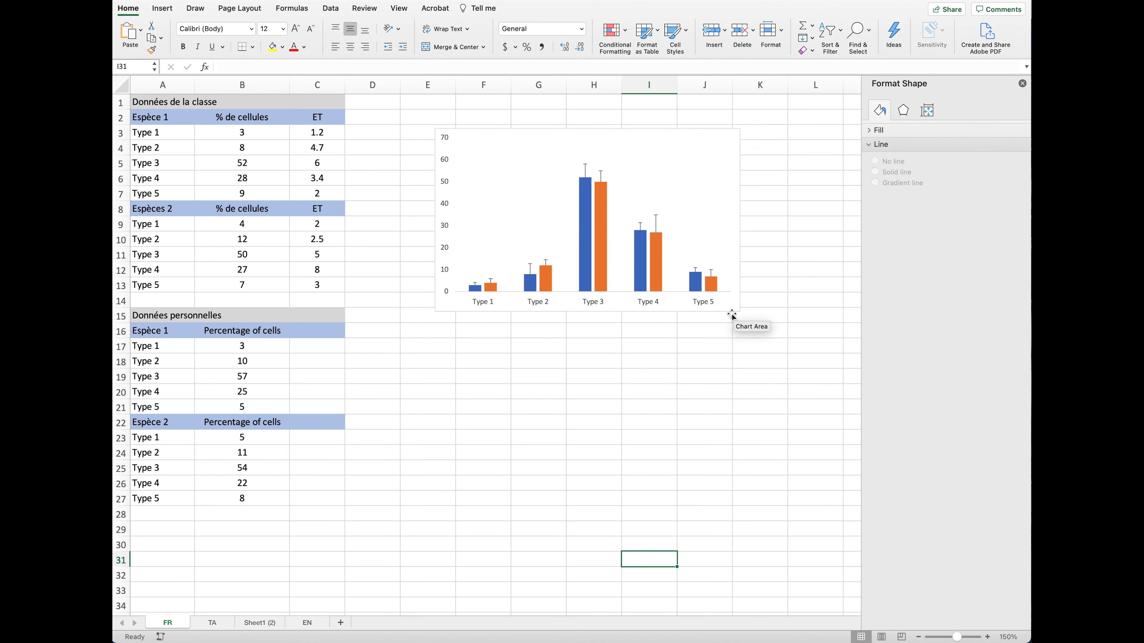
Remove the border line around the chart area
click(736, 136)
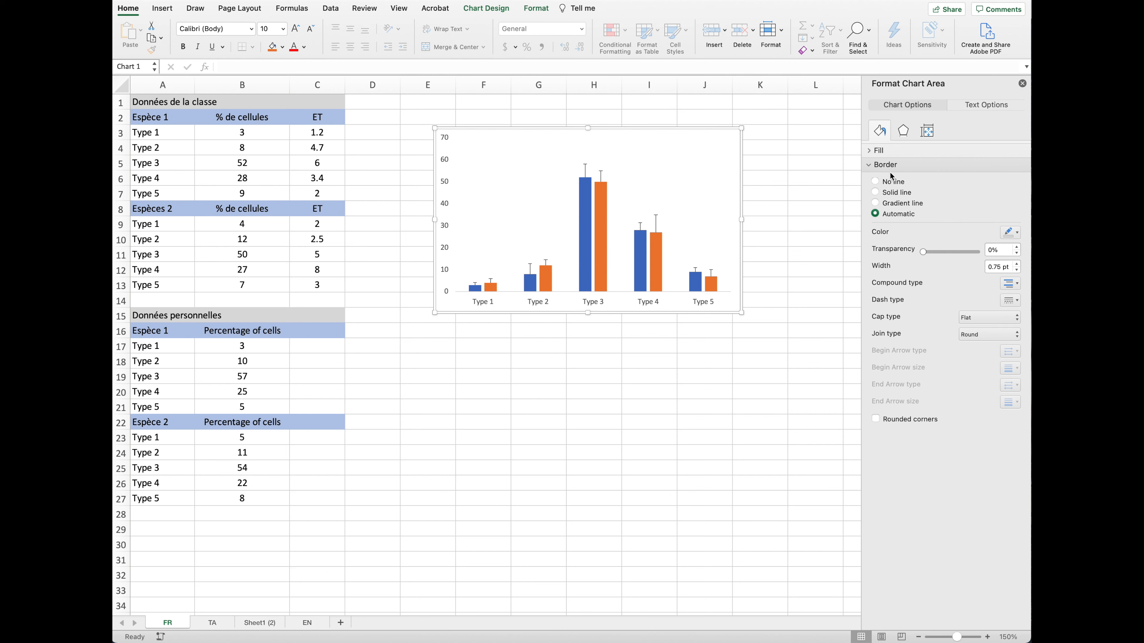
click(873, 182)
click(784, 161)
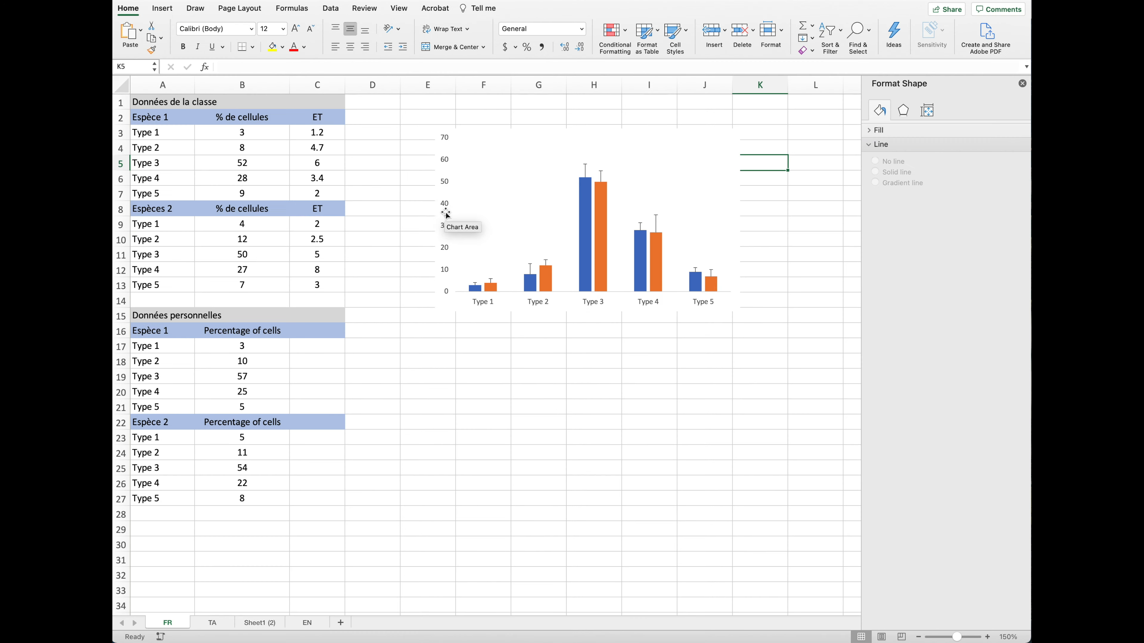
Set the maximum bound of the vertical axis to 60
click(446, 204)
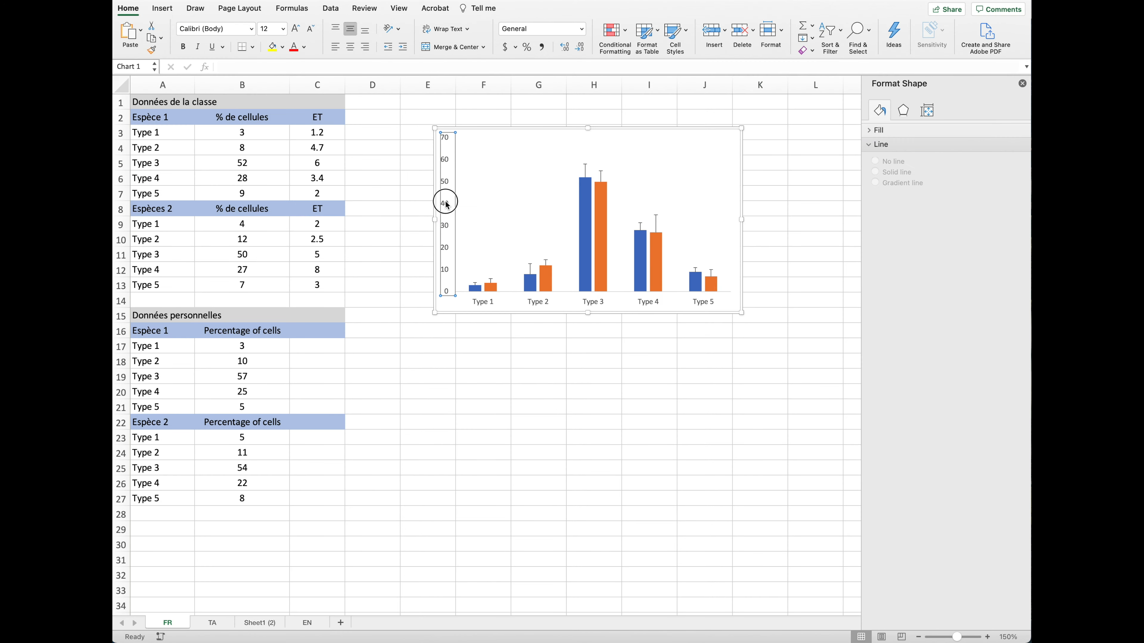
right_click(445, 227)
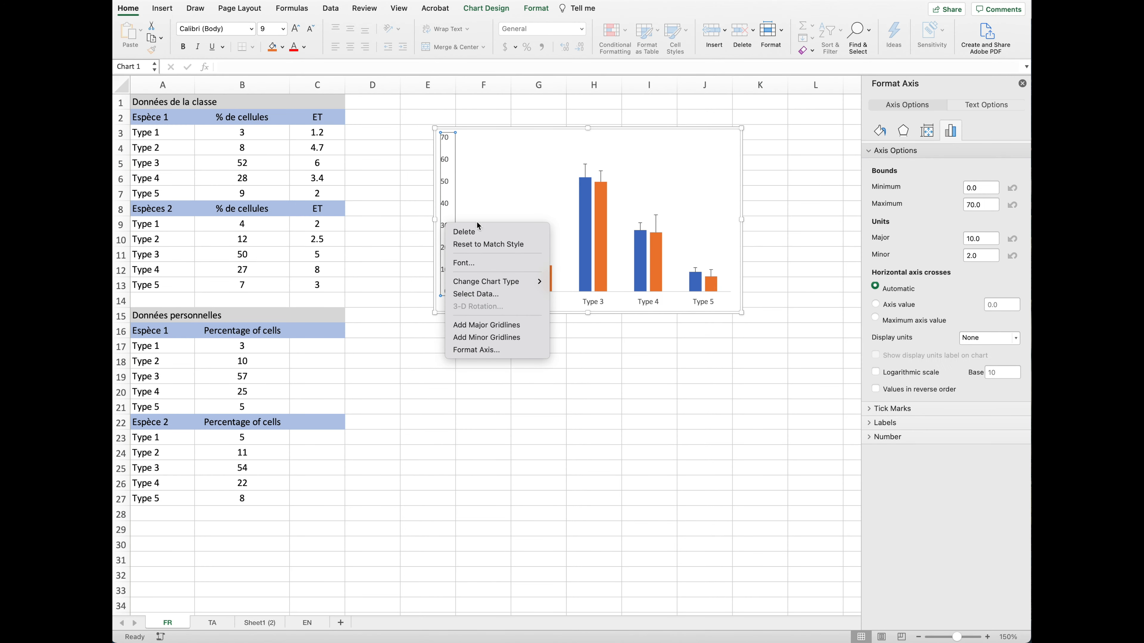
click(472, 353)
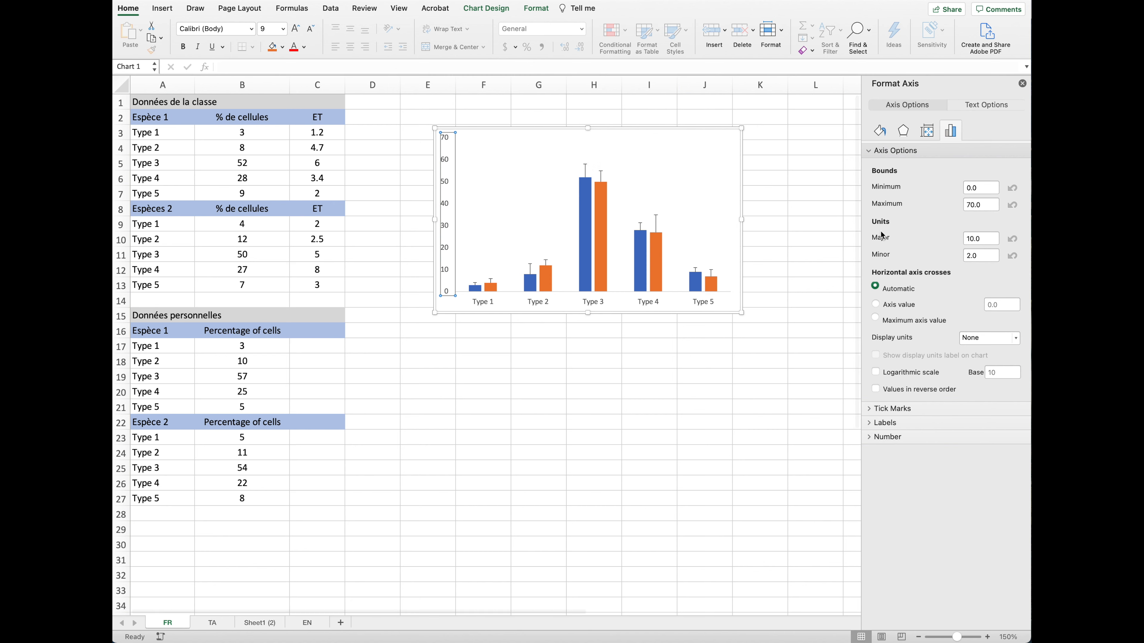
click(986, 201)
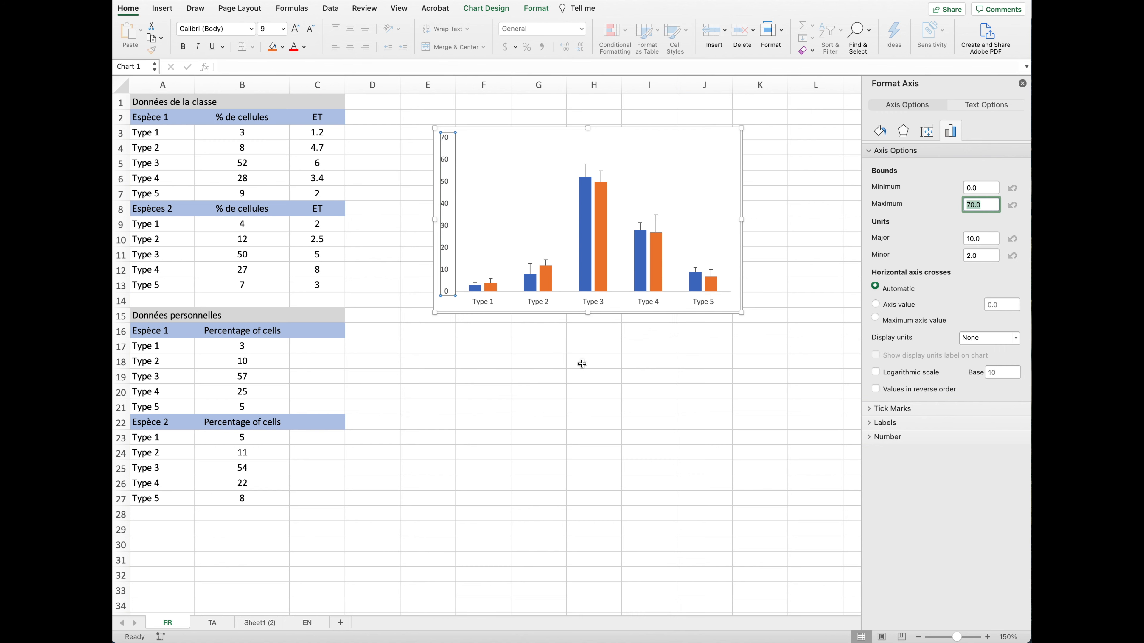
text(60)
key(Return)
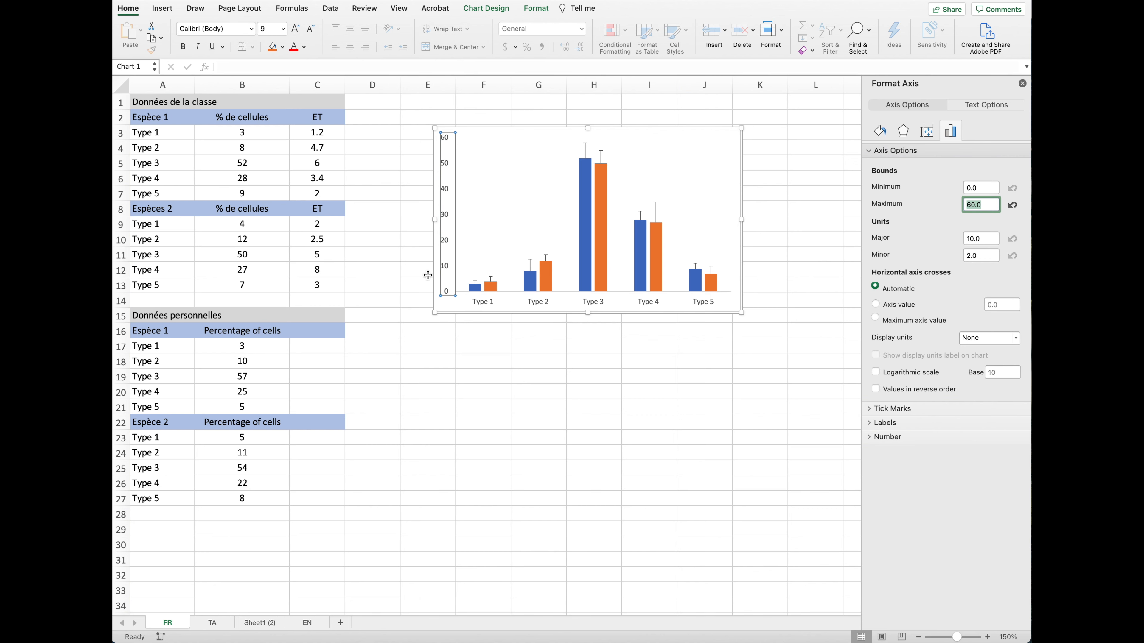
Set the major unit of the vertical axis to 15
click(975, 239)
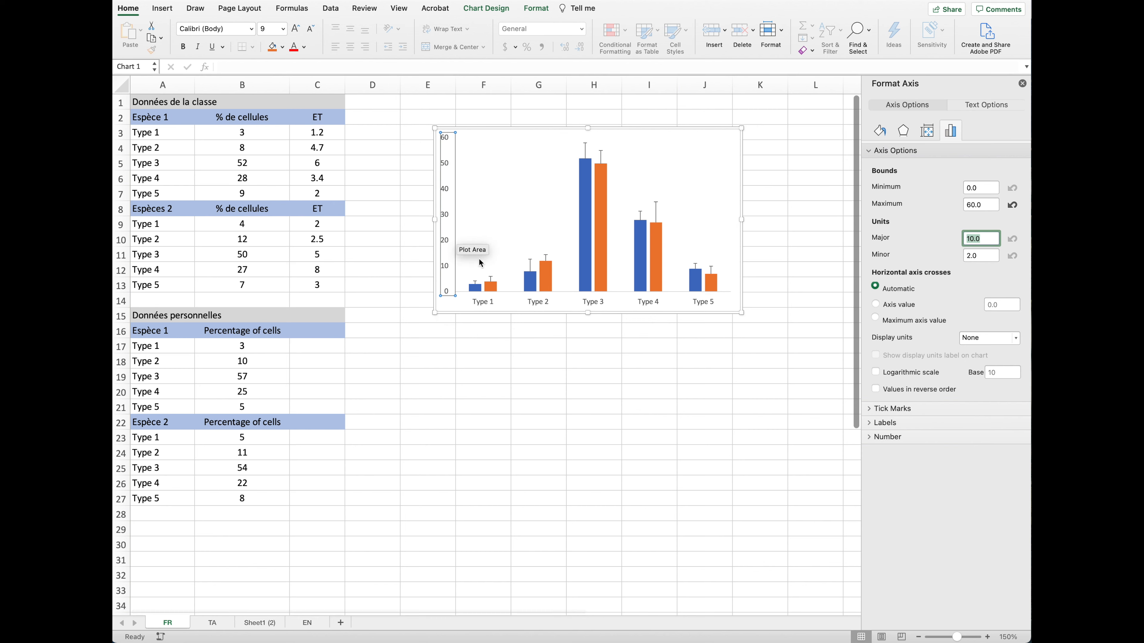
text(15)
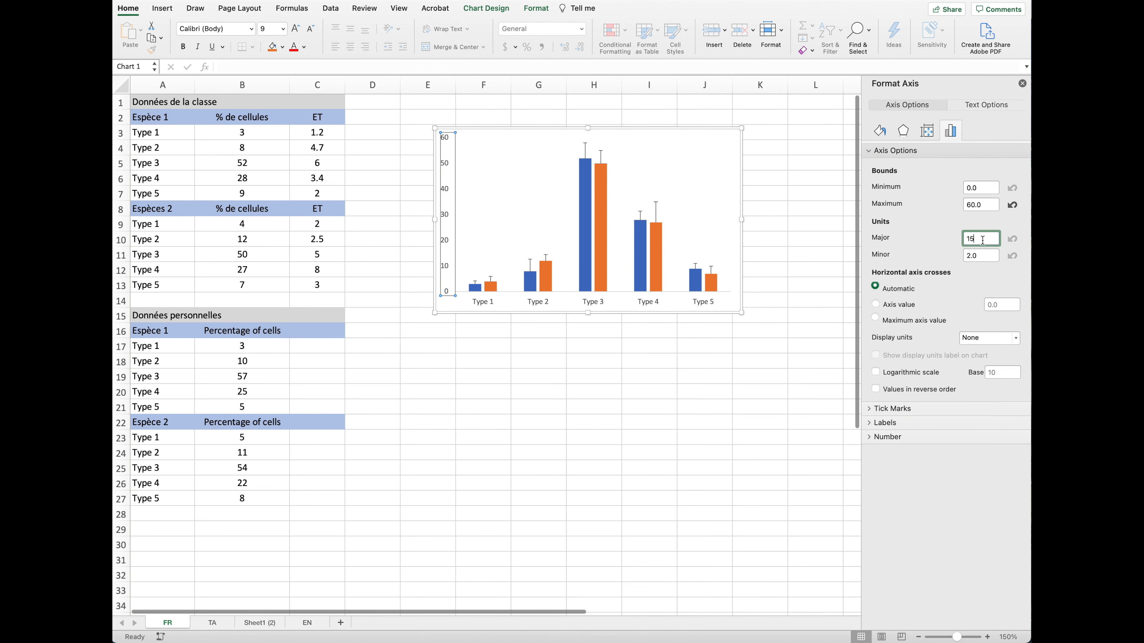
key(Return)
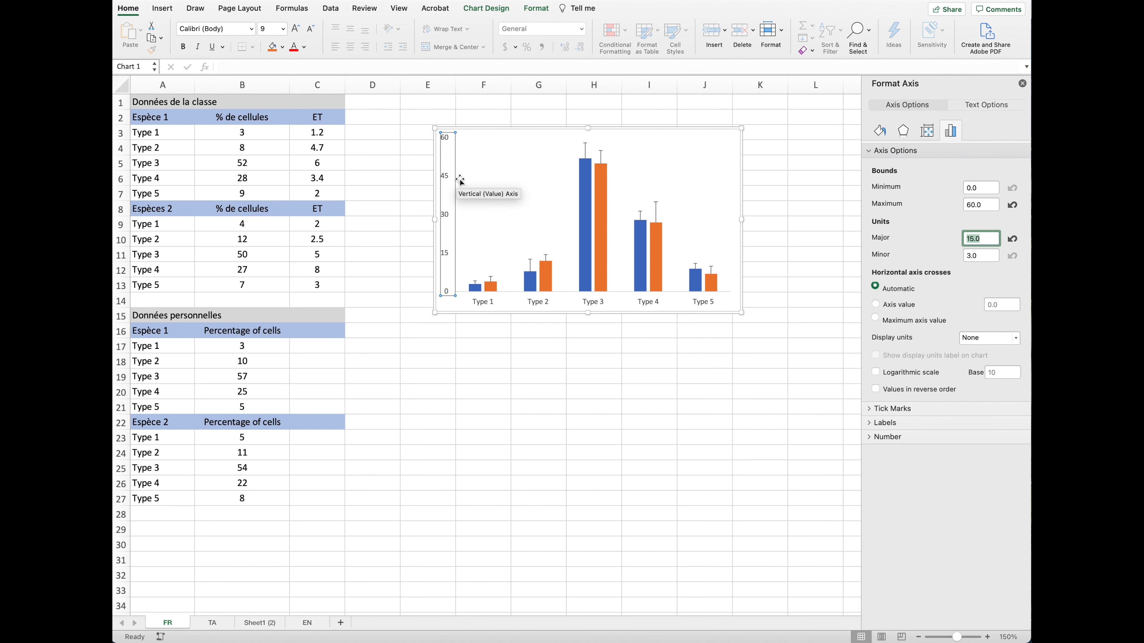
Set the major tick marks of the vertical axis to Outside
click(871, 409)
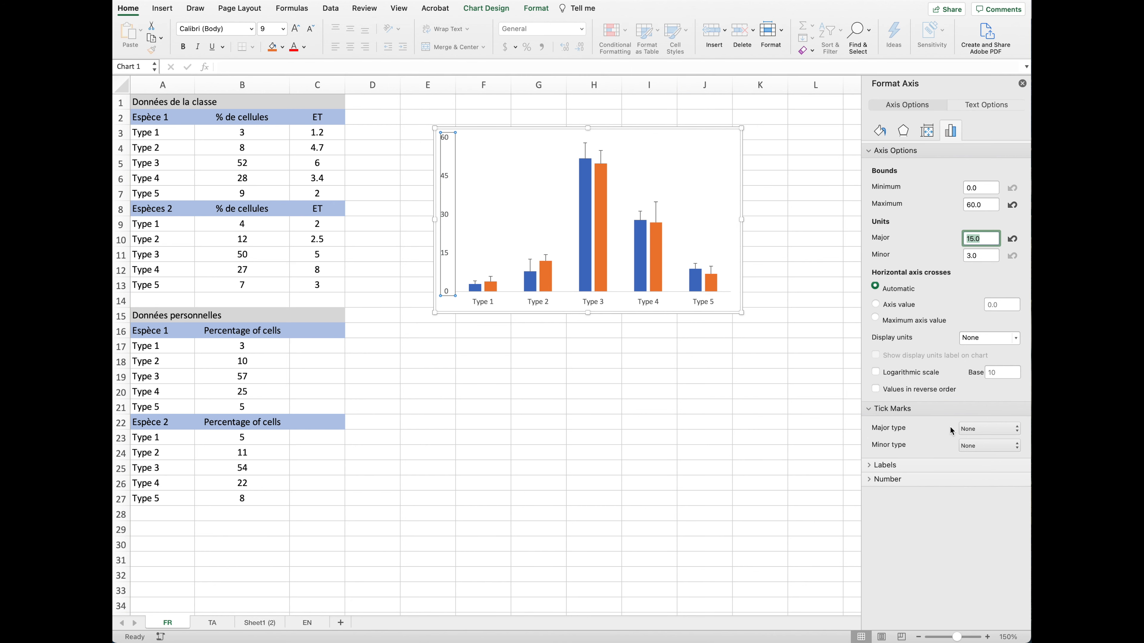
click(968, 429)
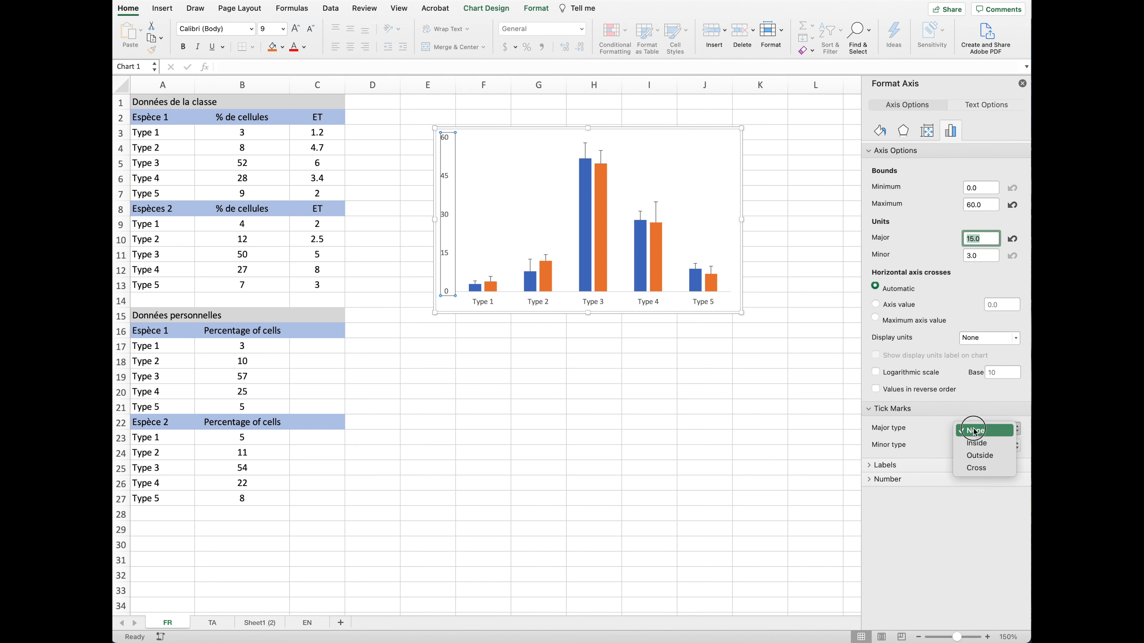
click(974, 460)
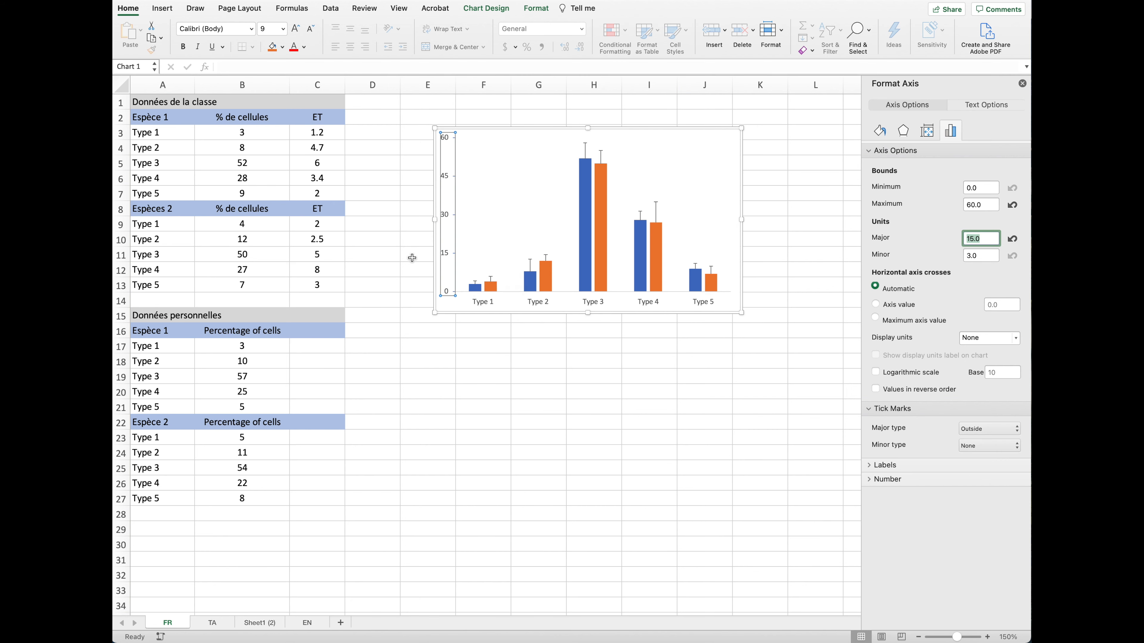
Try Inside major tick marks on the vertical axis and return them to Outside
click(992, 434)
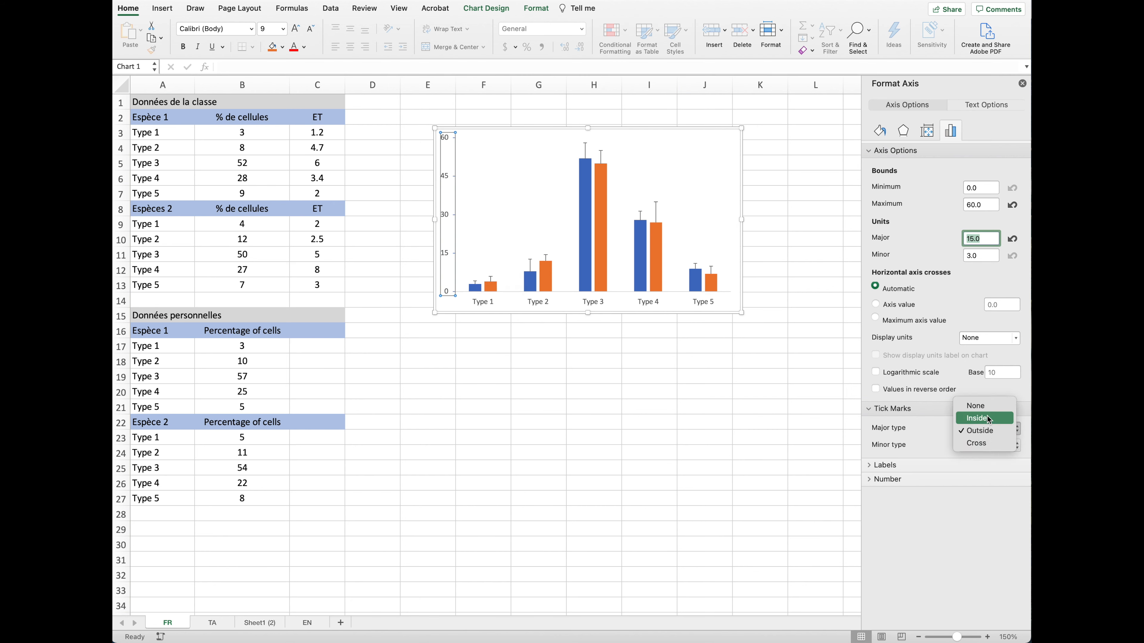
click(985, 419)
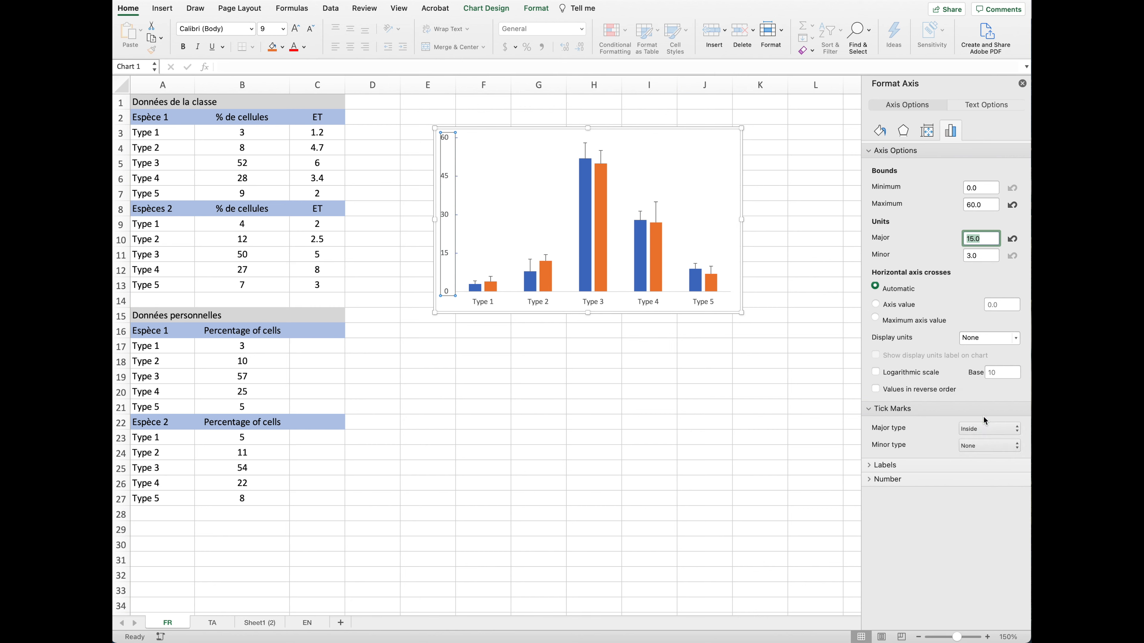
click(984, 429)
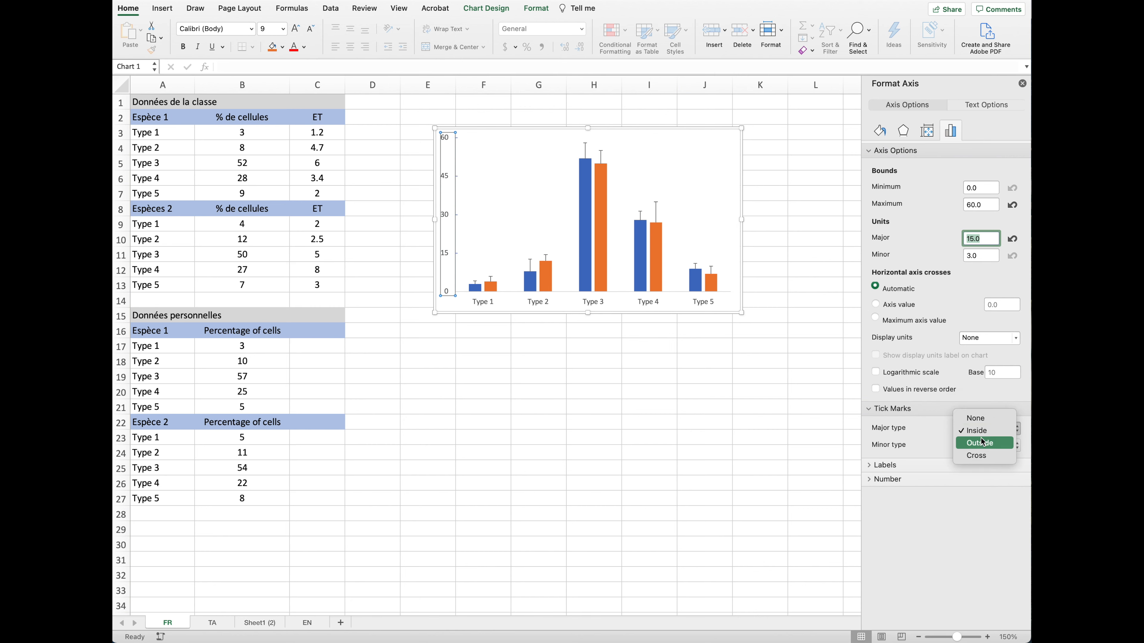
click(980, 443)
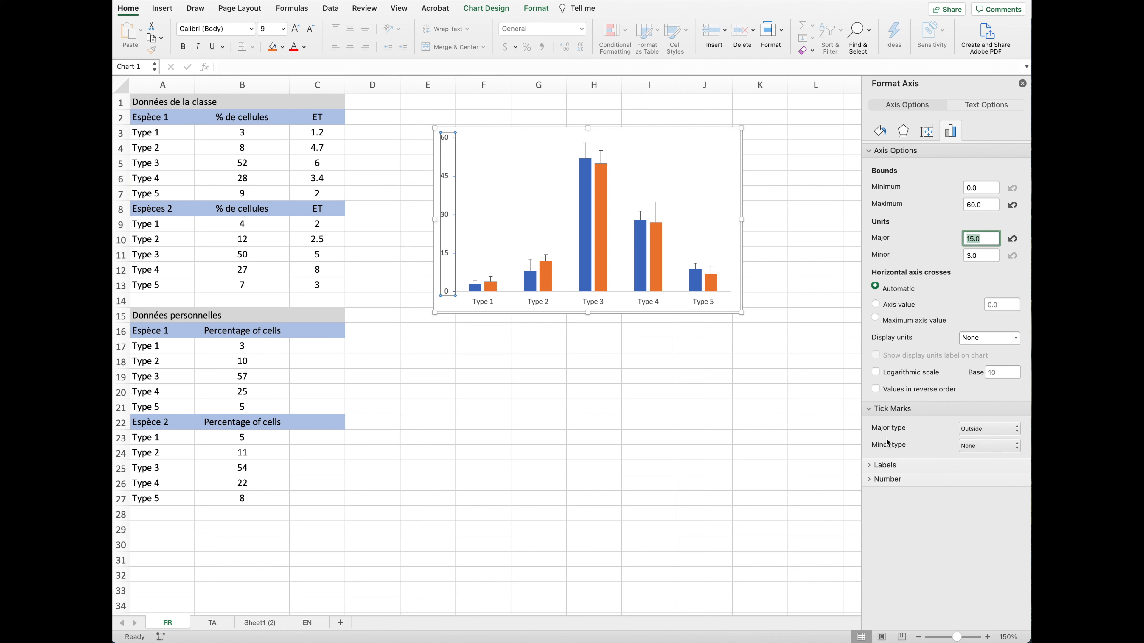
Try Outside minor tick marks on the vertical axis and revert the choice
click(971, 446)
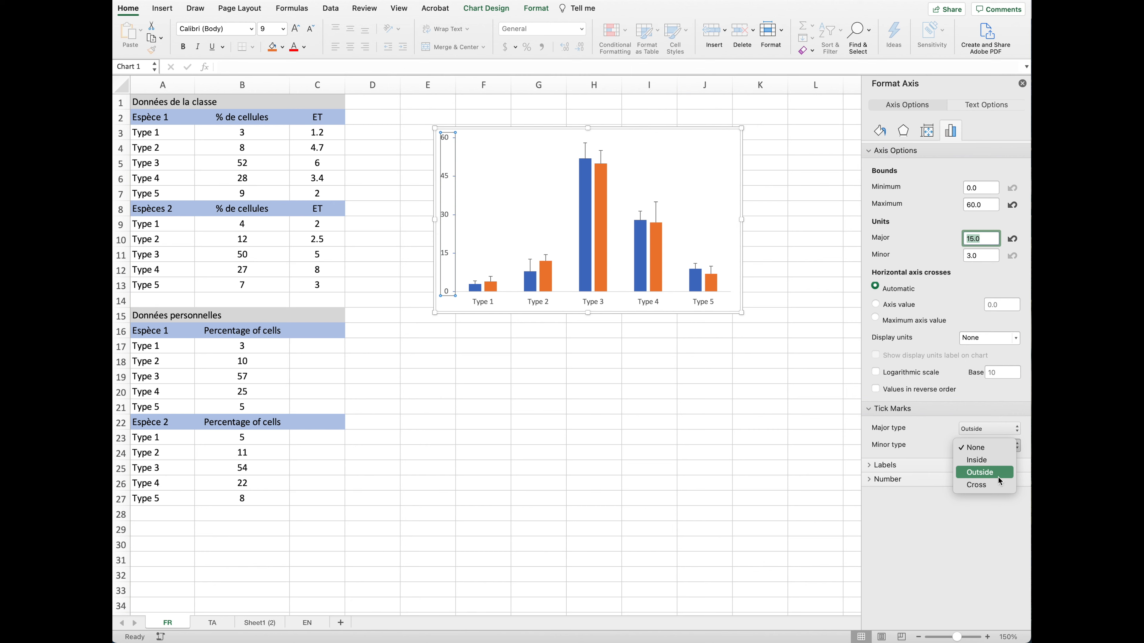
click(982, 472)
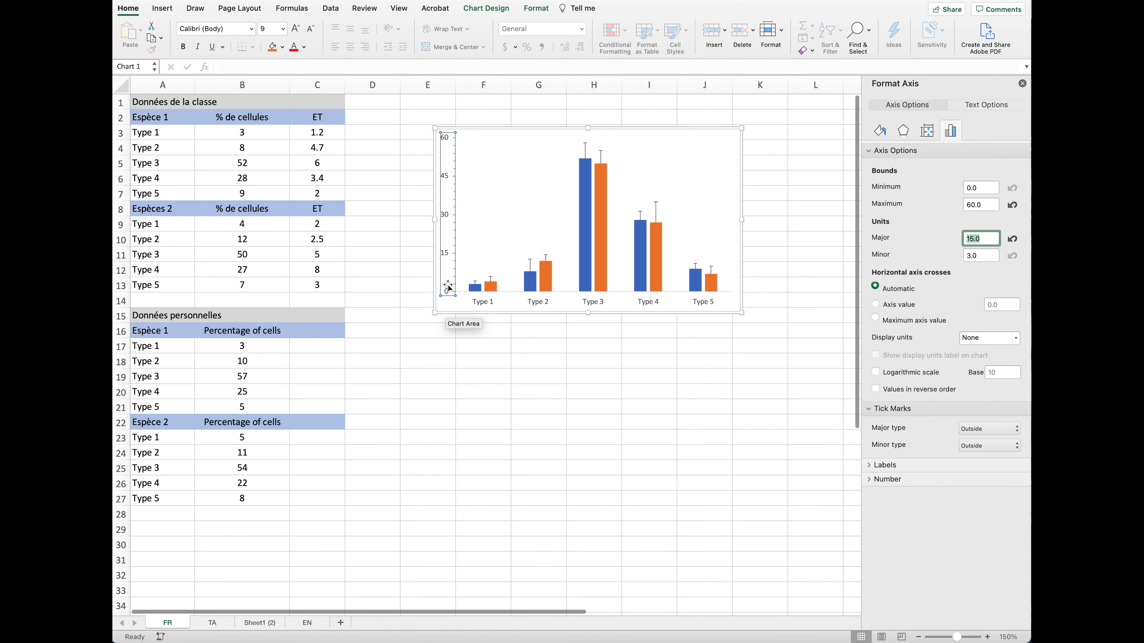
click(981, 446)
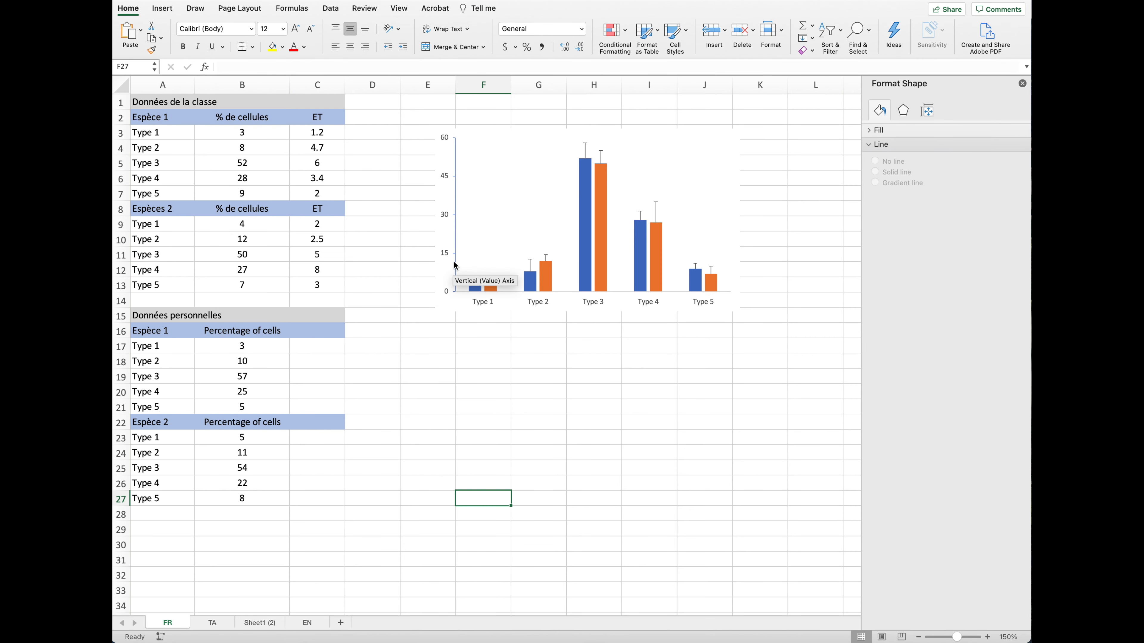
Color the vertical axis line black
click(455, 263)
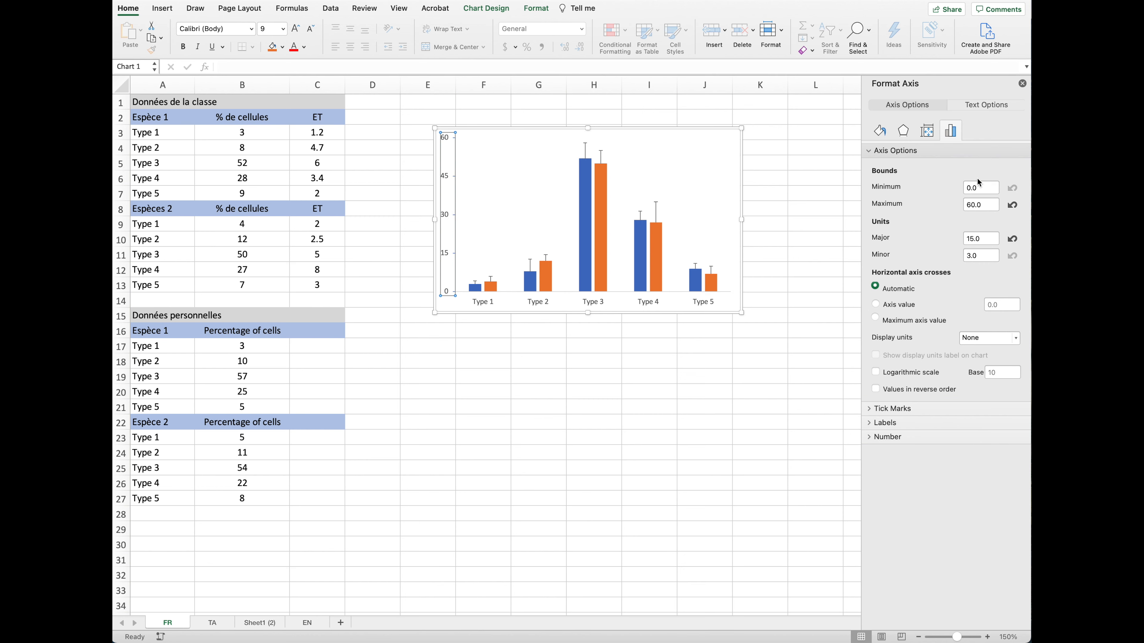
click(879, 132)
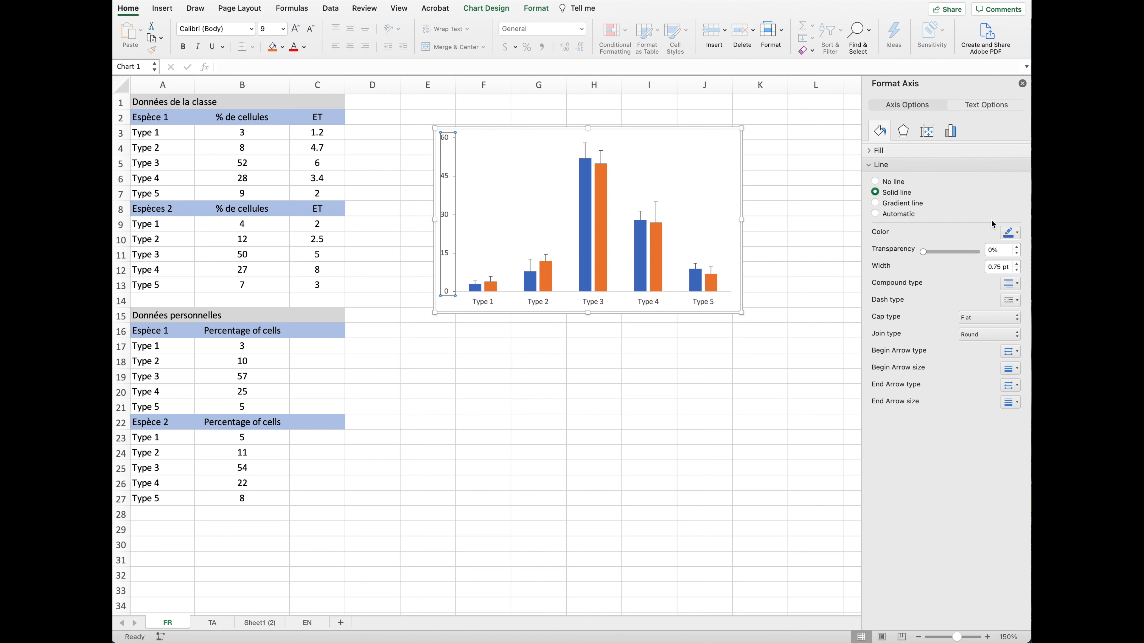
click(1016, 234)
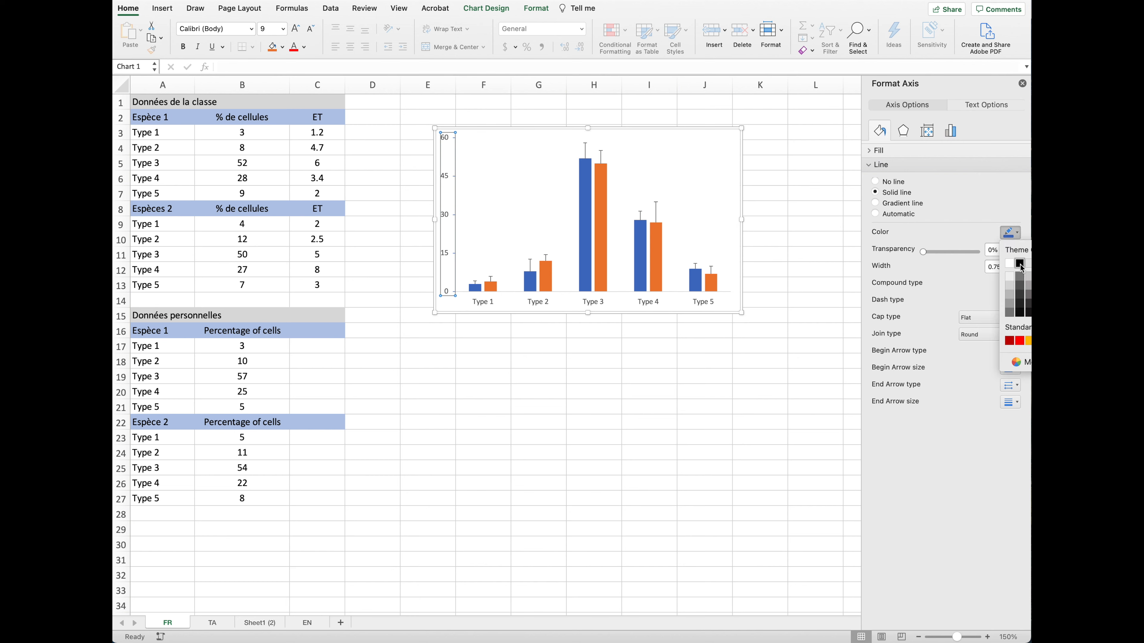
click(1019, 264)
click(483, 376)
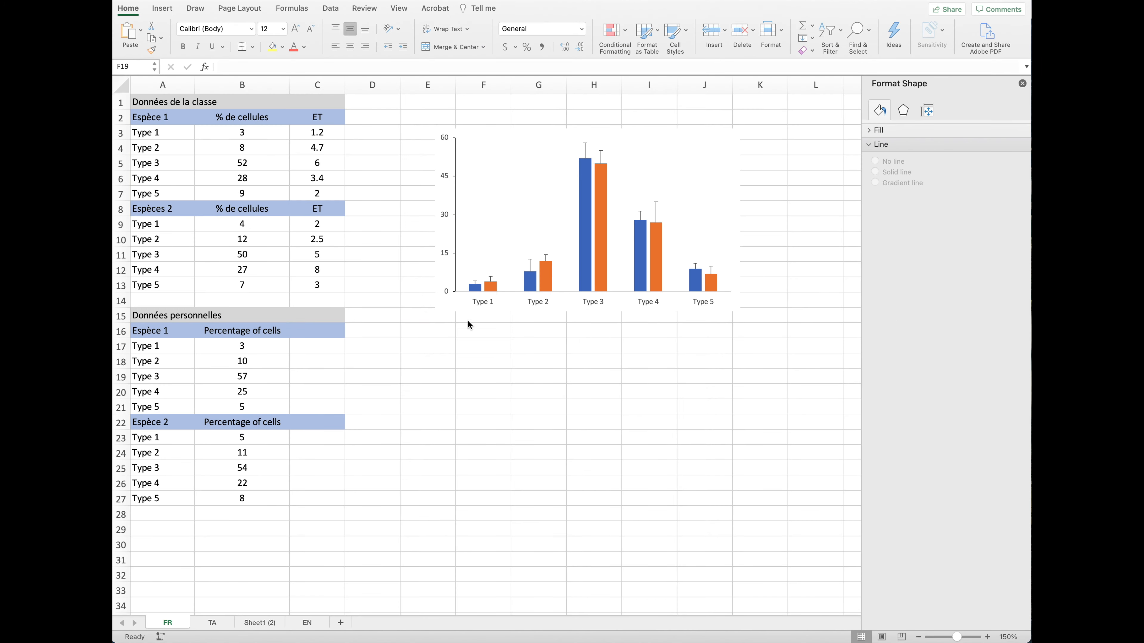
Set the minor tick marks of the horizontal axis to Outside
click(489, 302)
right_click(488, 302)
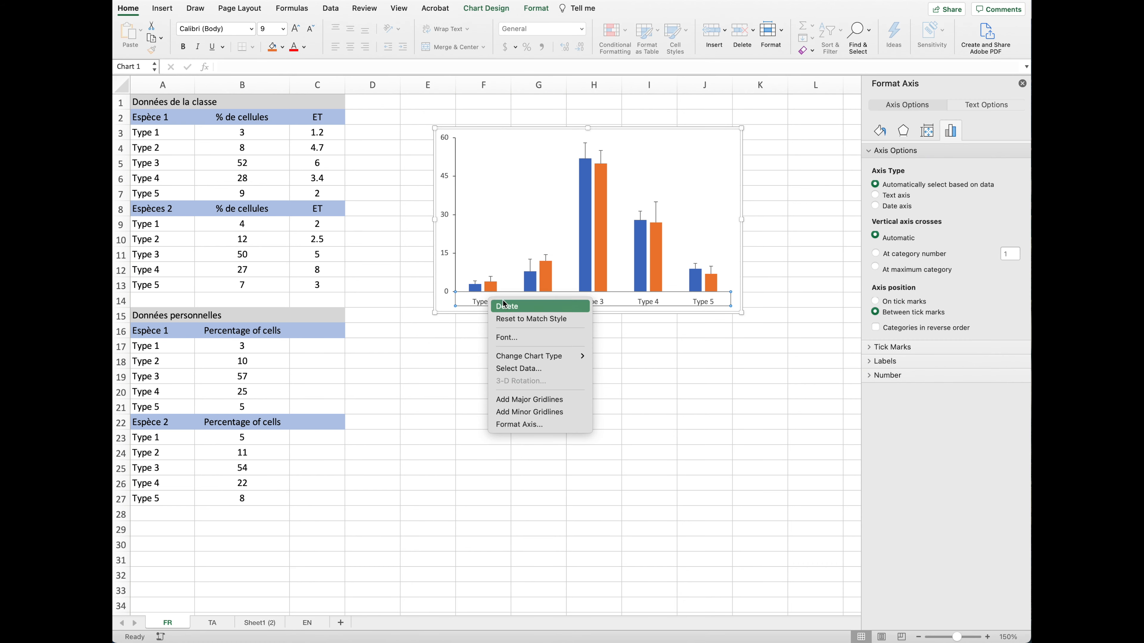
click(530, 425)
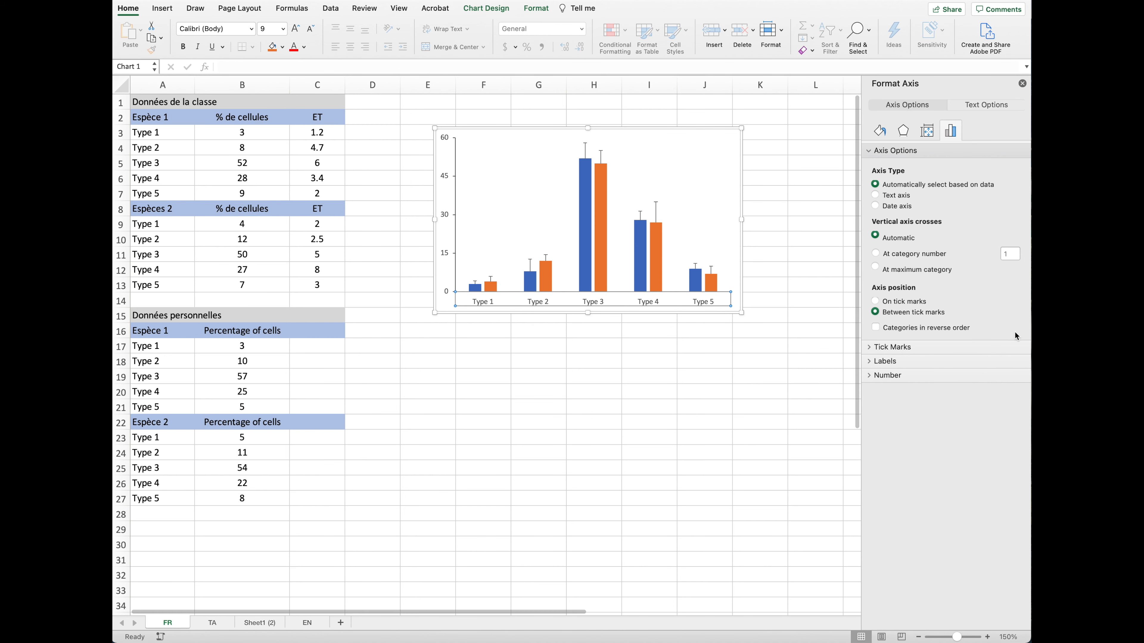
click(885, 347)
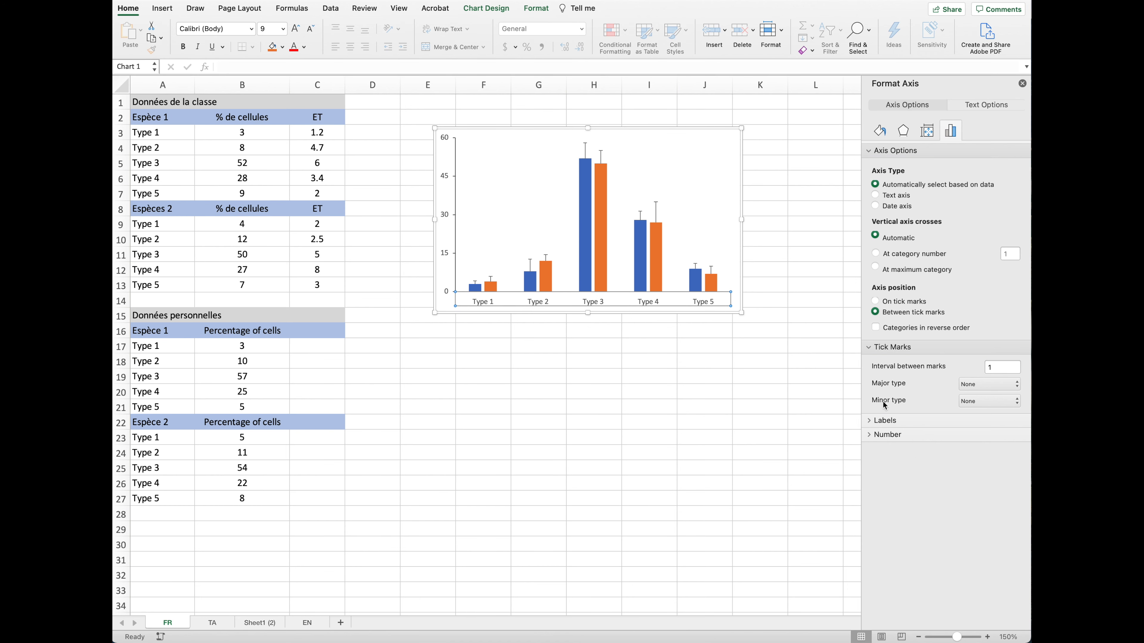
click(968, 401)
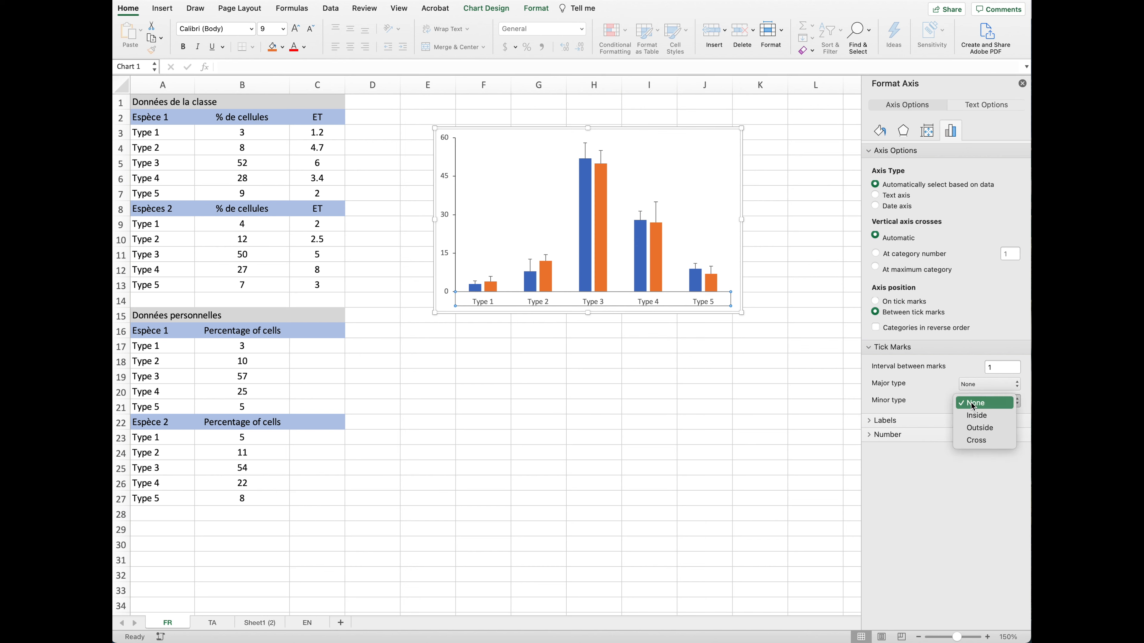
click(973, 429)
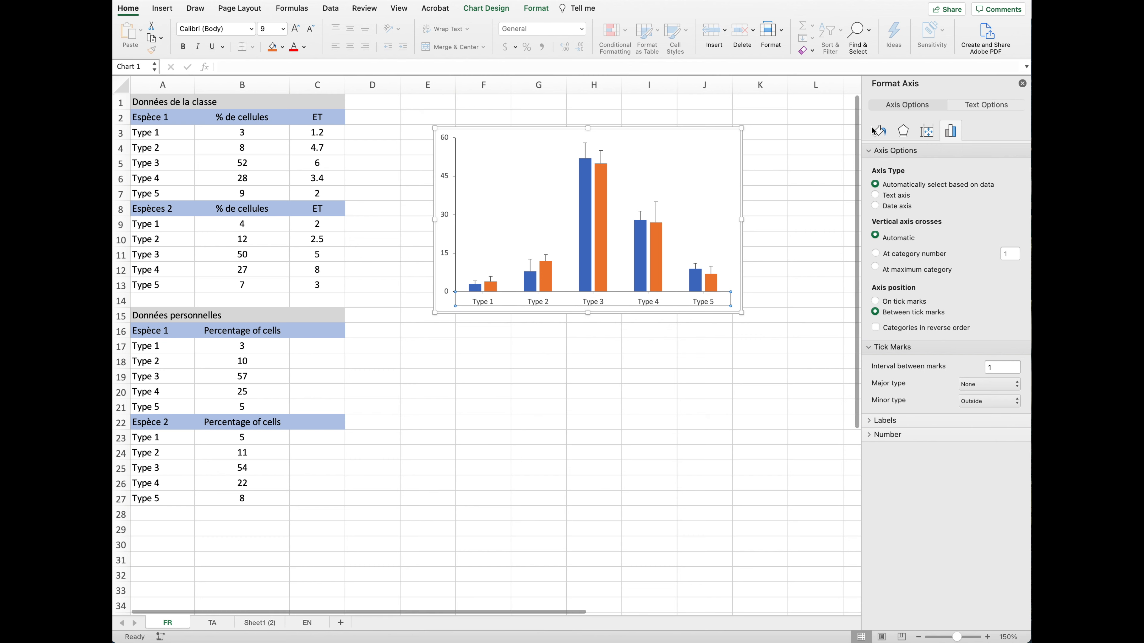
Color the horizontal axis line black and deselect the chart
click(880, 131)
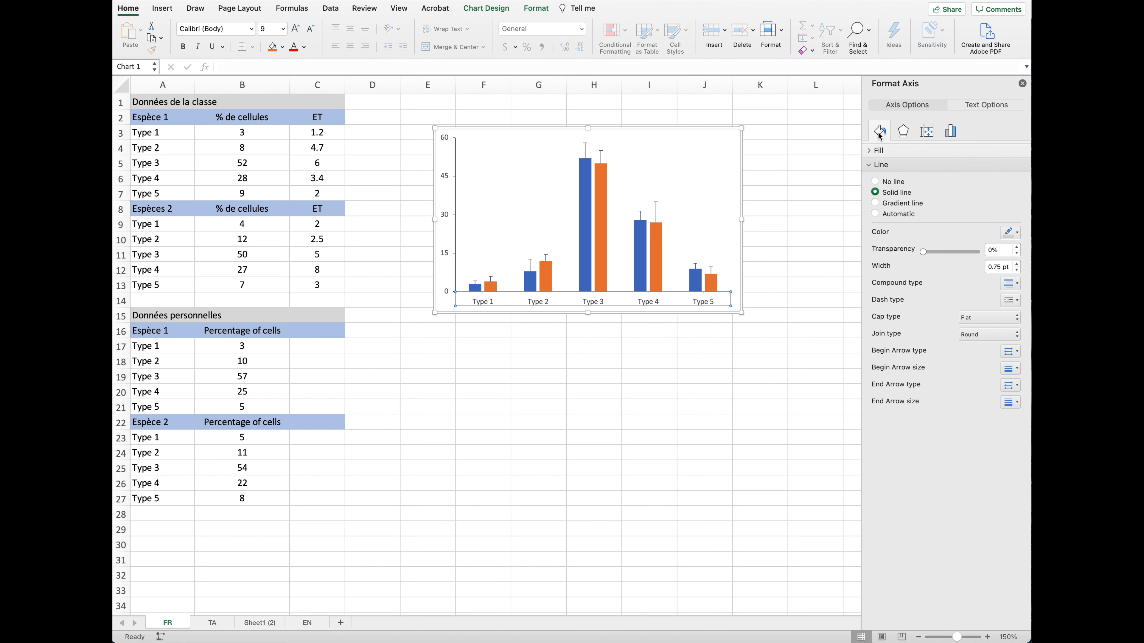
click(1017, 233)
click(1019, 264)
click(555, 423)
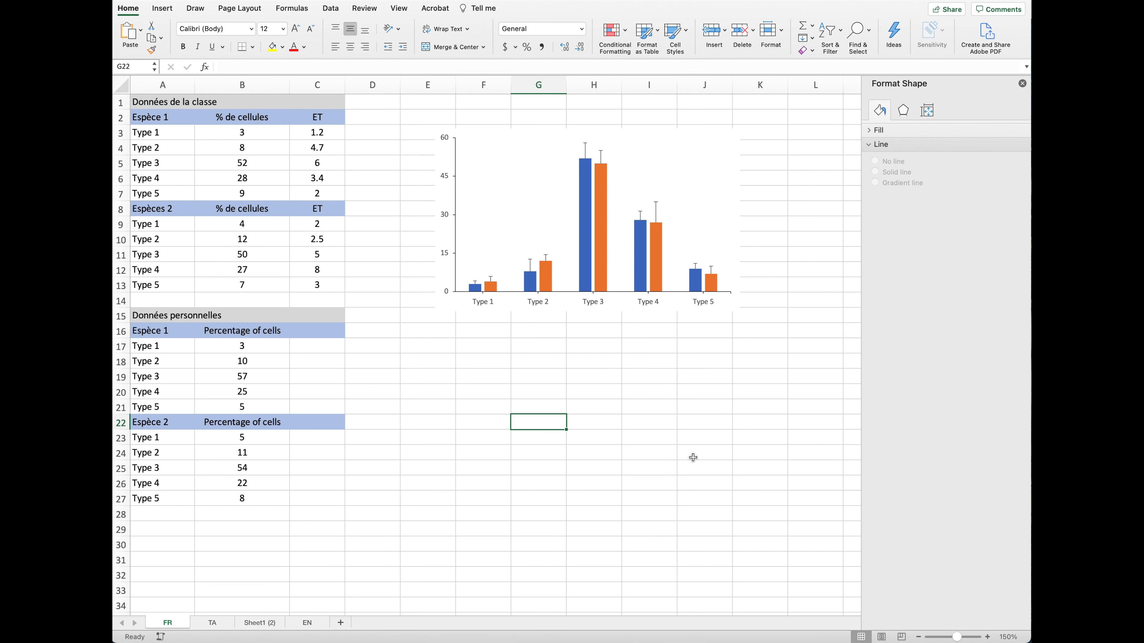
click(680, 451)
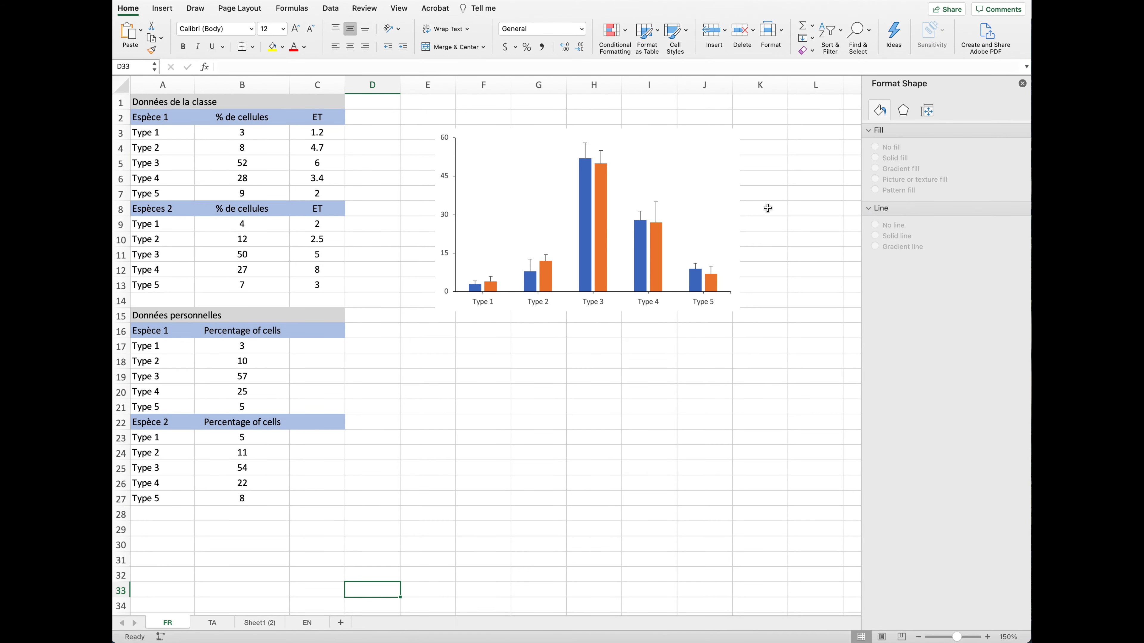
Add a legend to the chart using the Right placement
click(676, 164)
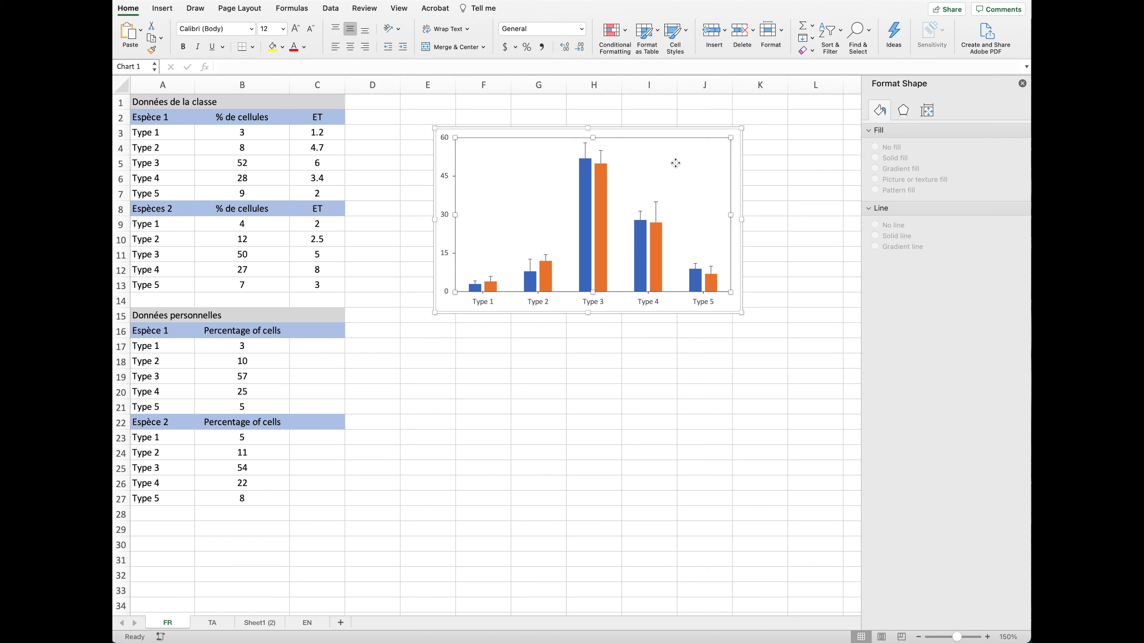
click(736, 148)
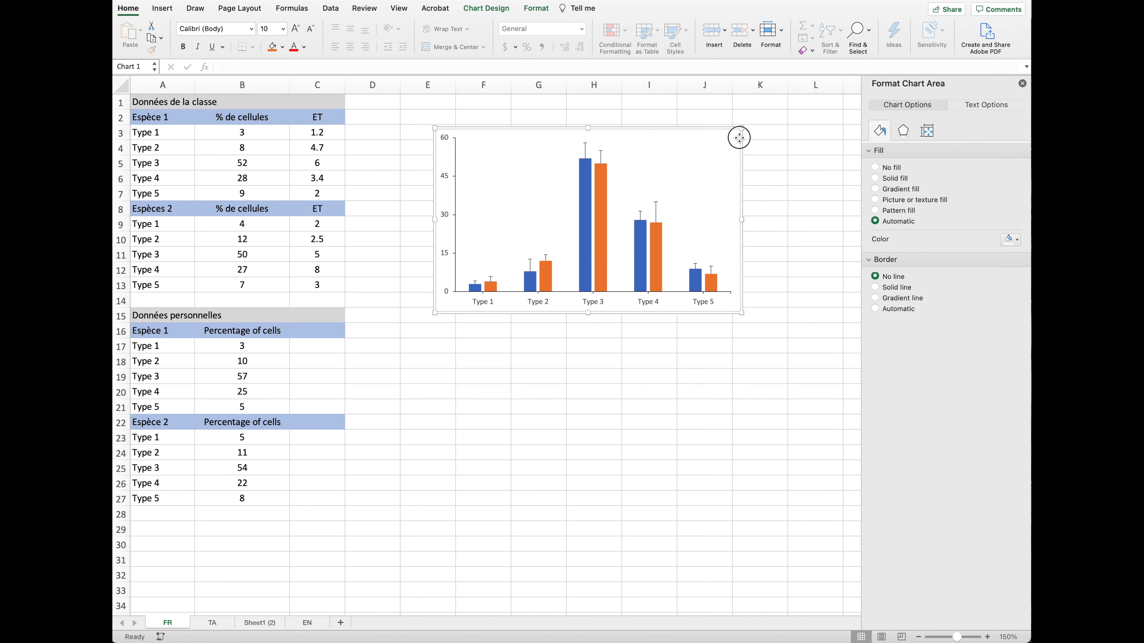
click(481, 9)
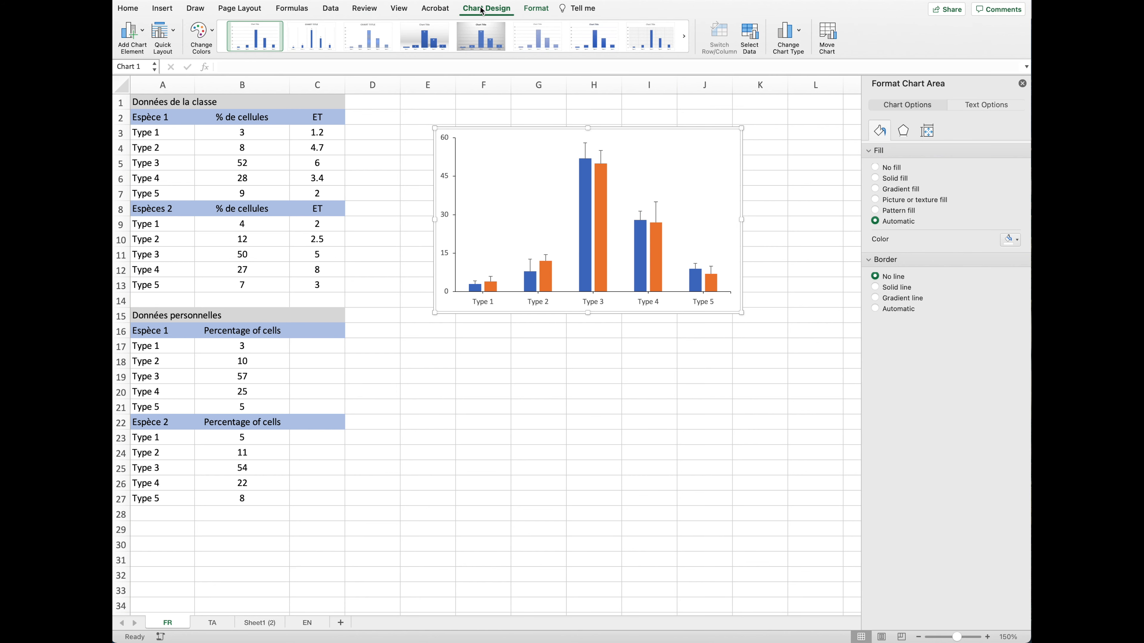
click(129, 32)
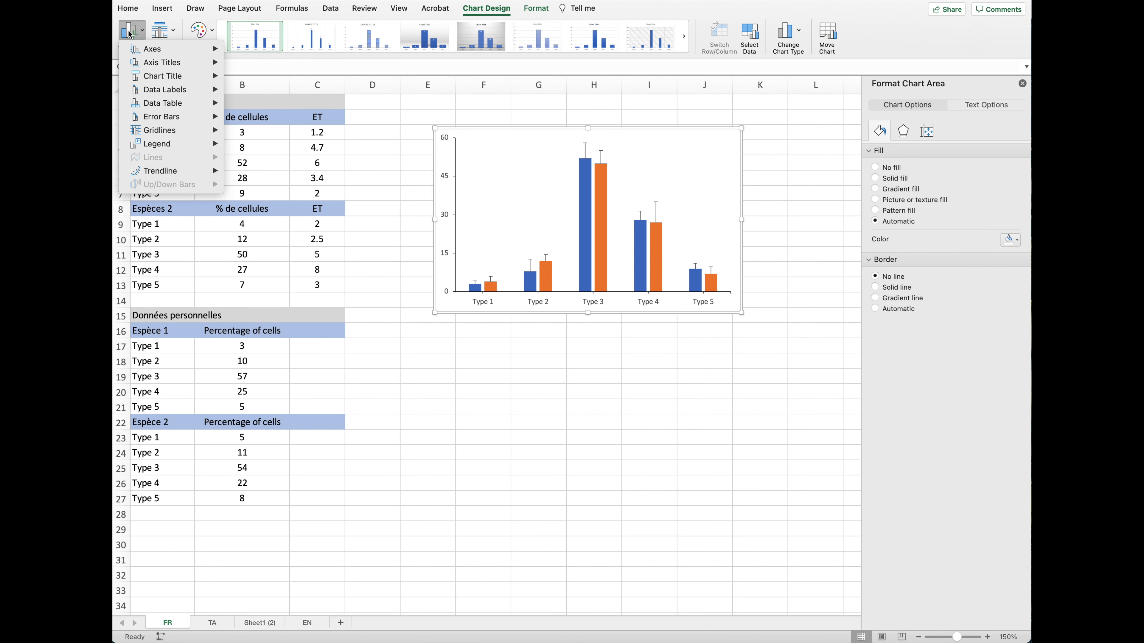
mouse_move(155, 149)
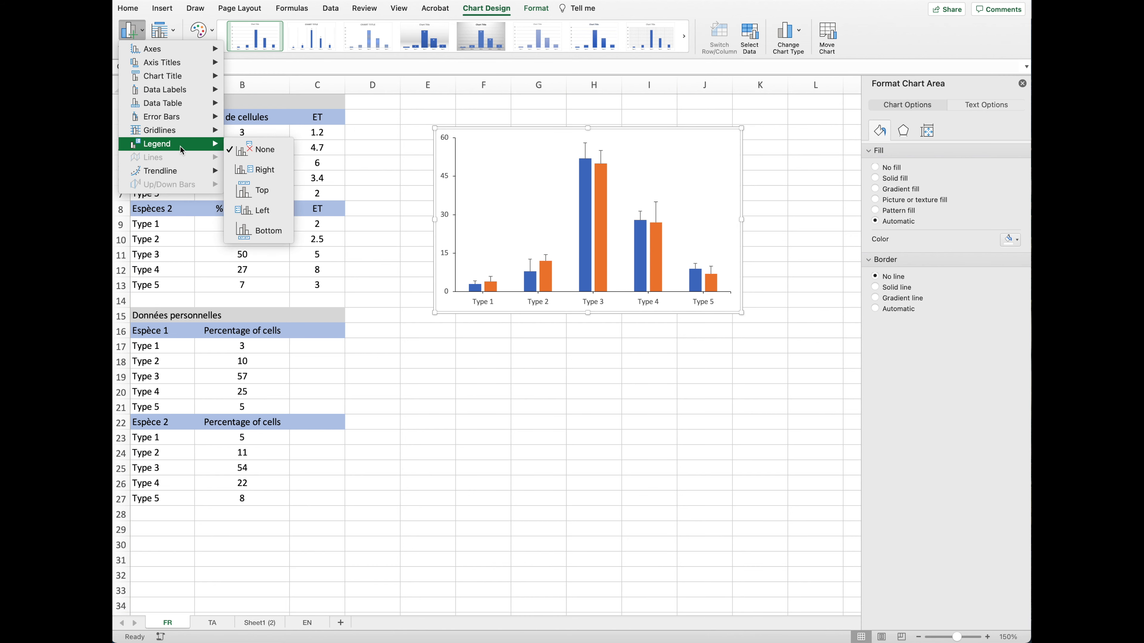
click(260, 169)
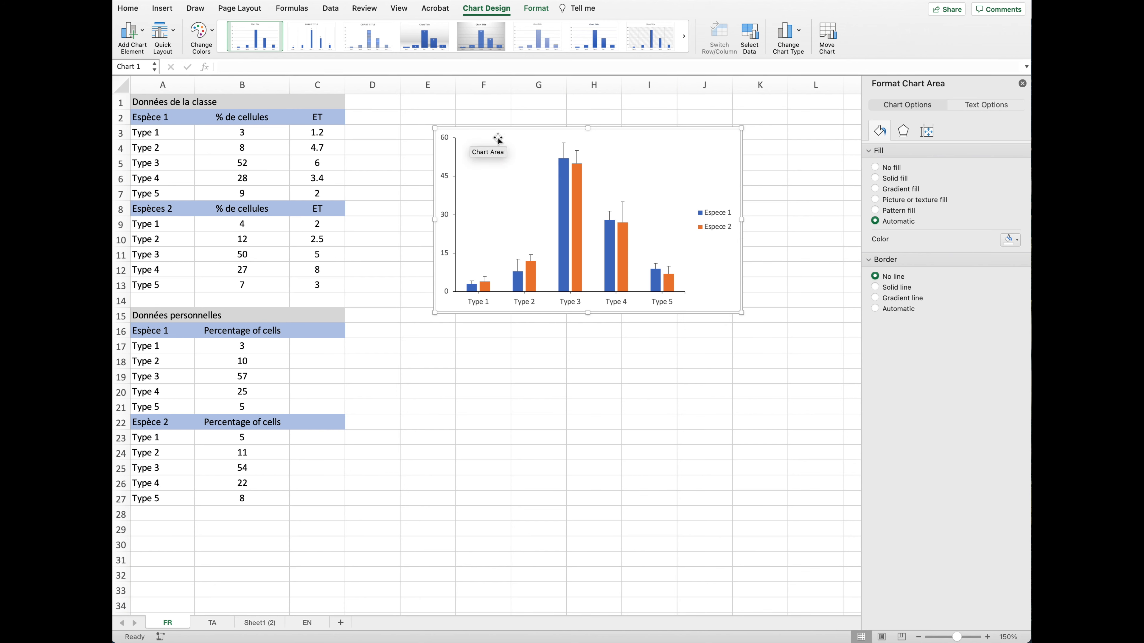
Allow the legend to overlap the chart and move it into the empty upper-right area of the plot, above the Type 4 columns
click(714, 228)
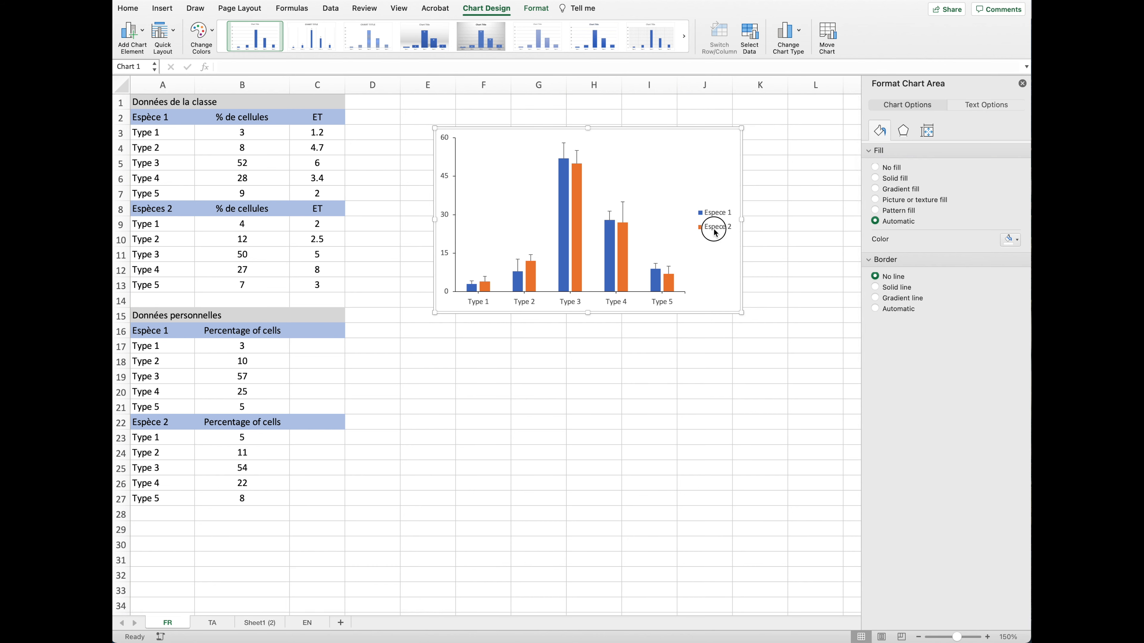
right_click(715, 230)
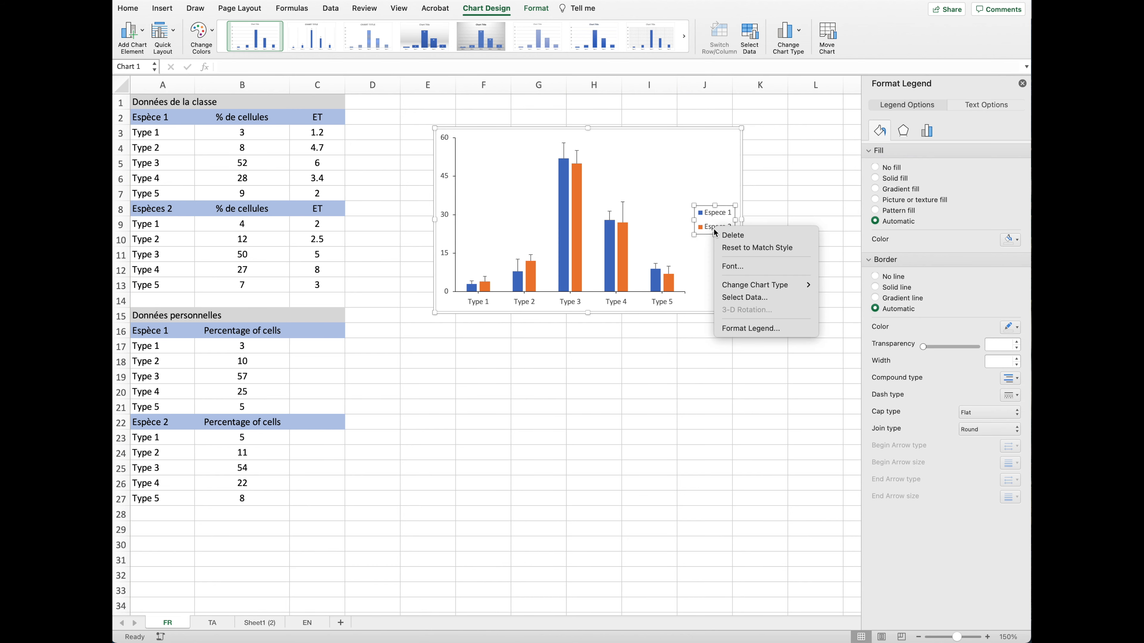
click(745, 330)
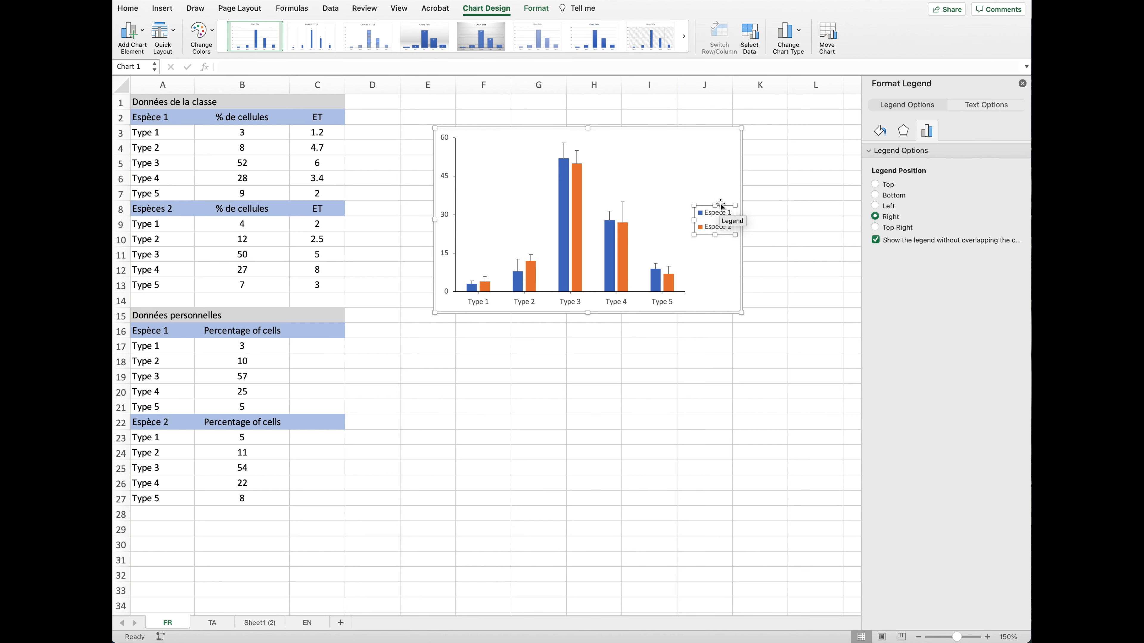
click(876, 240)
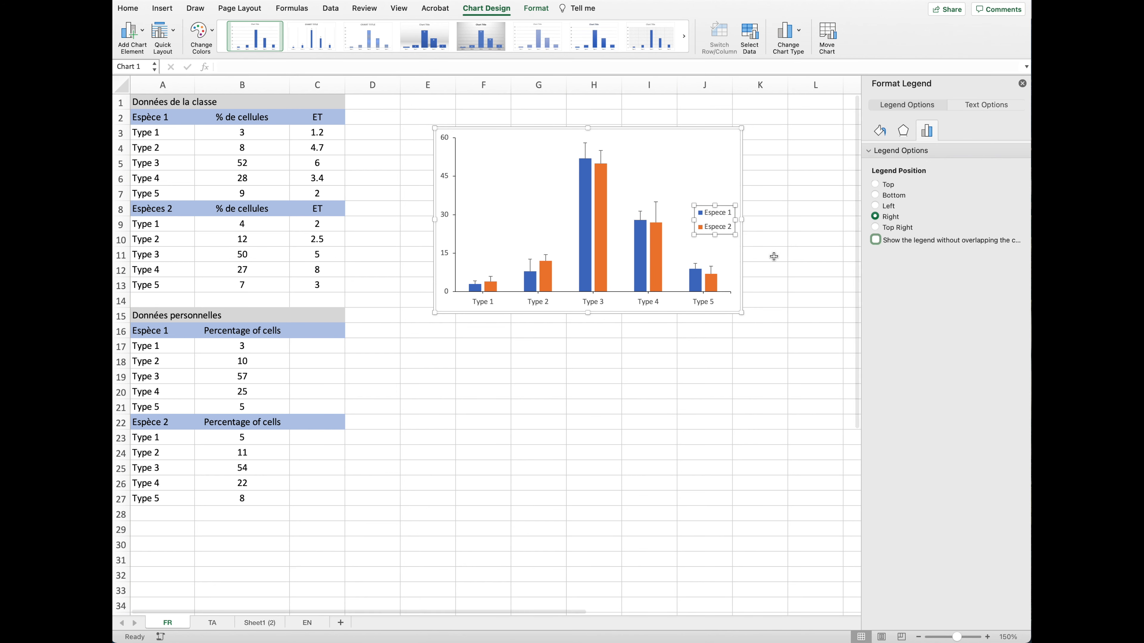
drag(703, 208, 677, 149)
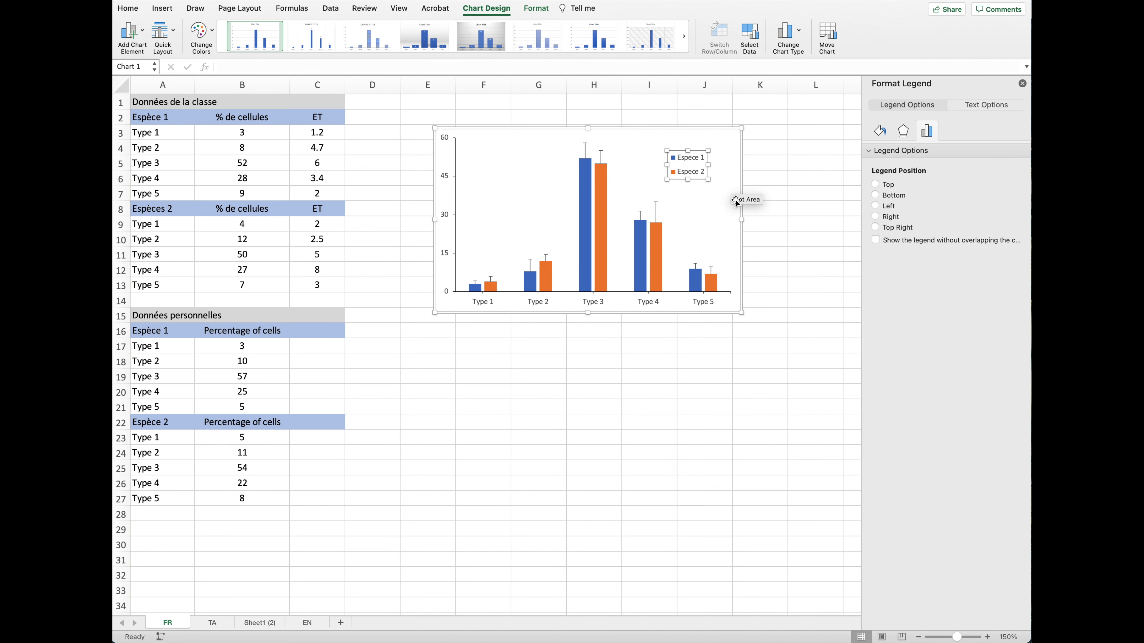
click(520, 411)
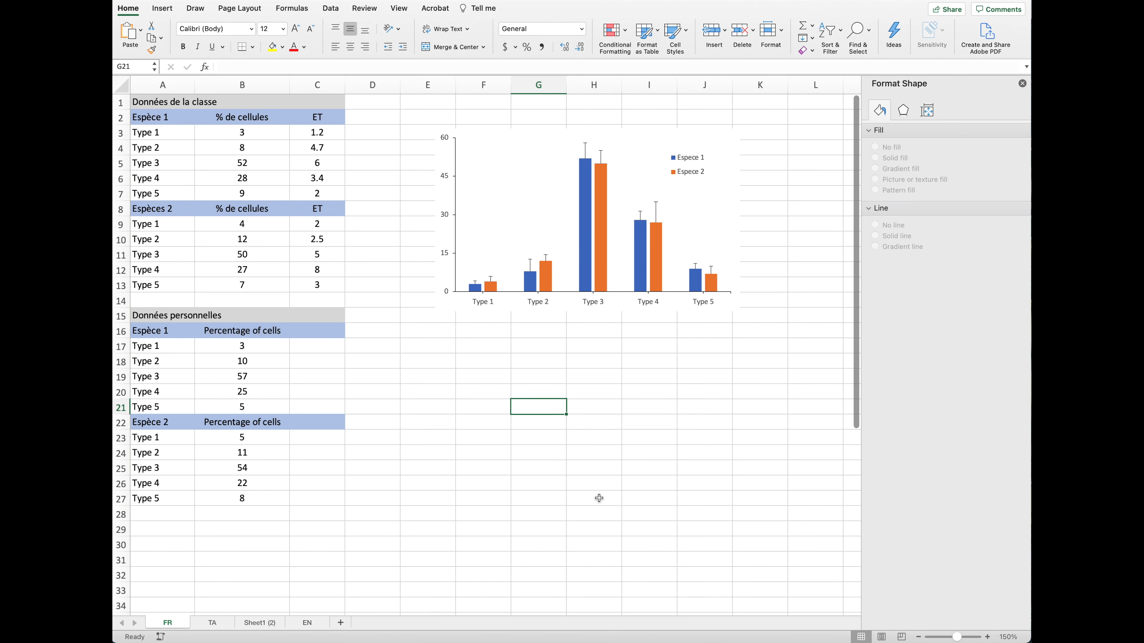
Correct the name of the blue data series to "Espèce 1" in the chart's data source
key(super+Tab)
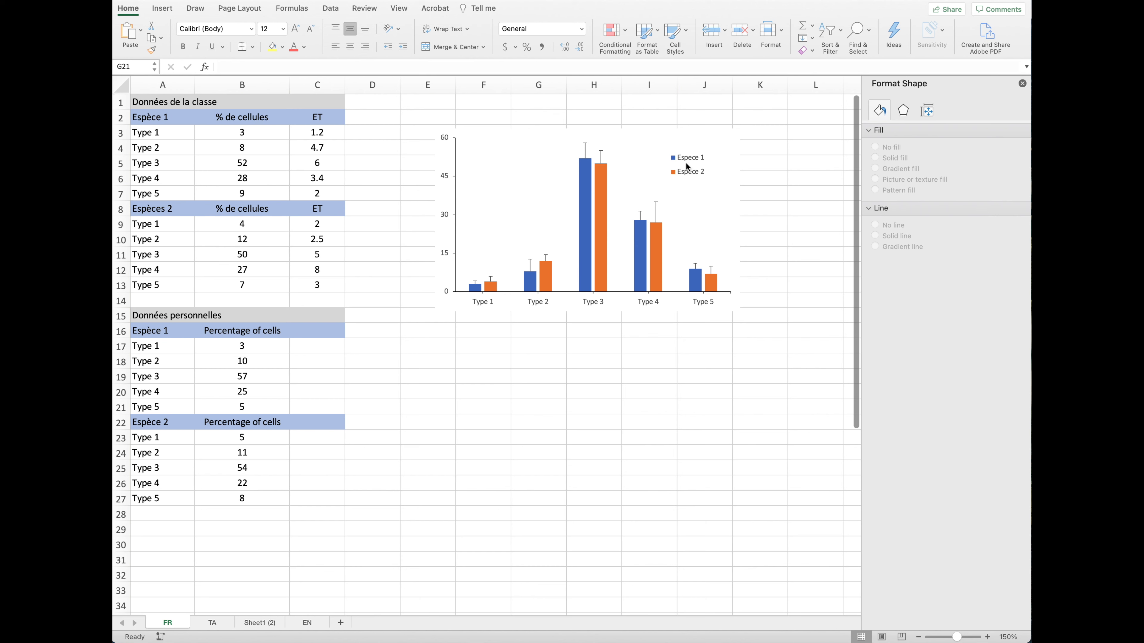
click(586, 178)
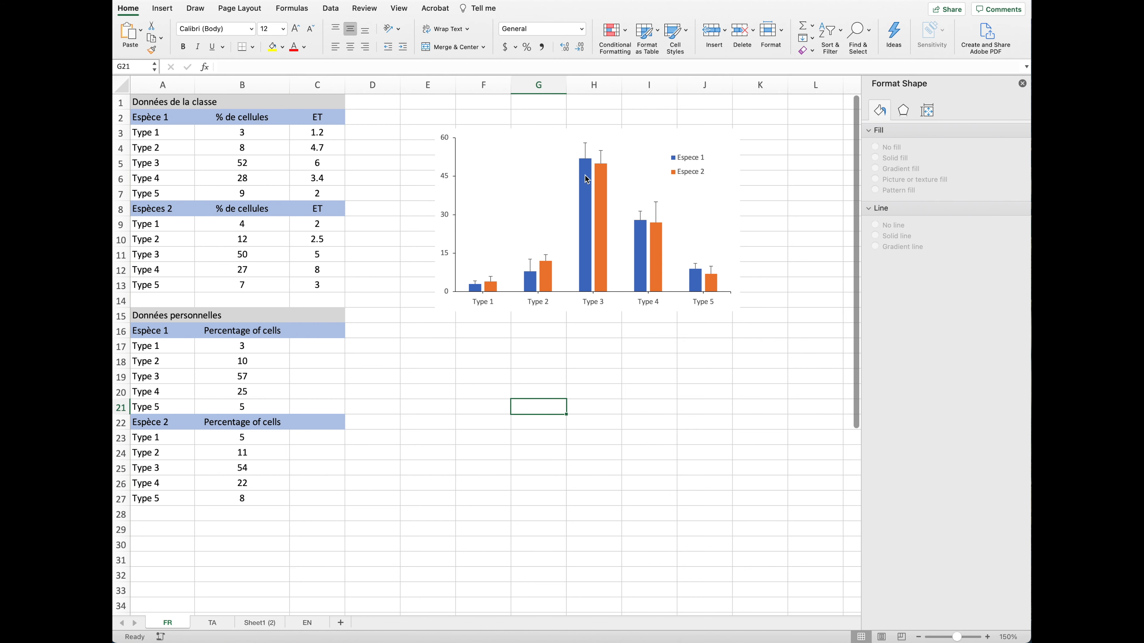
right_click(586, 179)
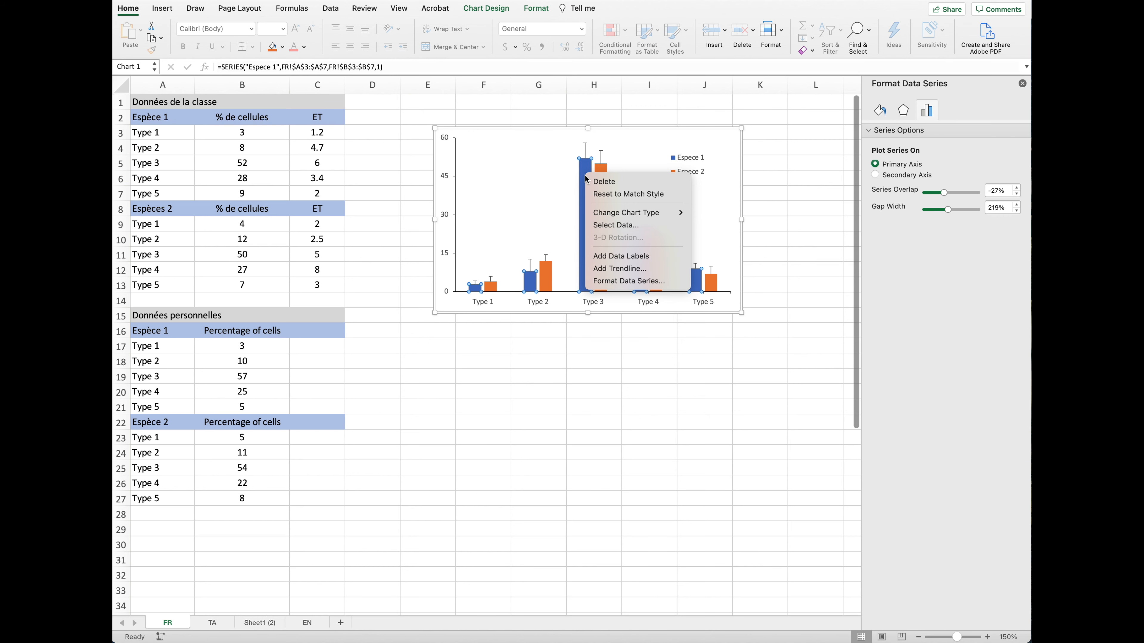
click(620, 225)
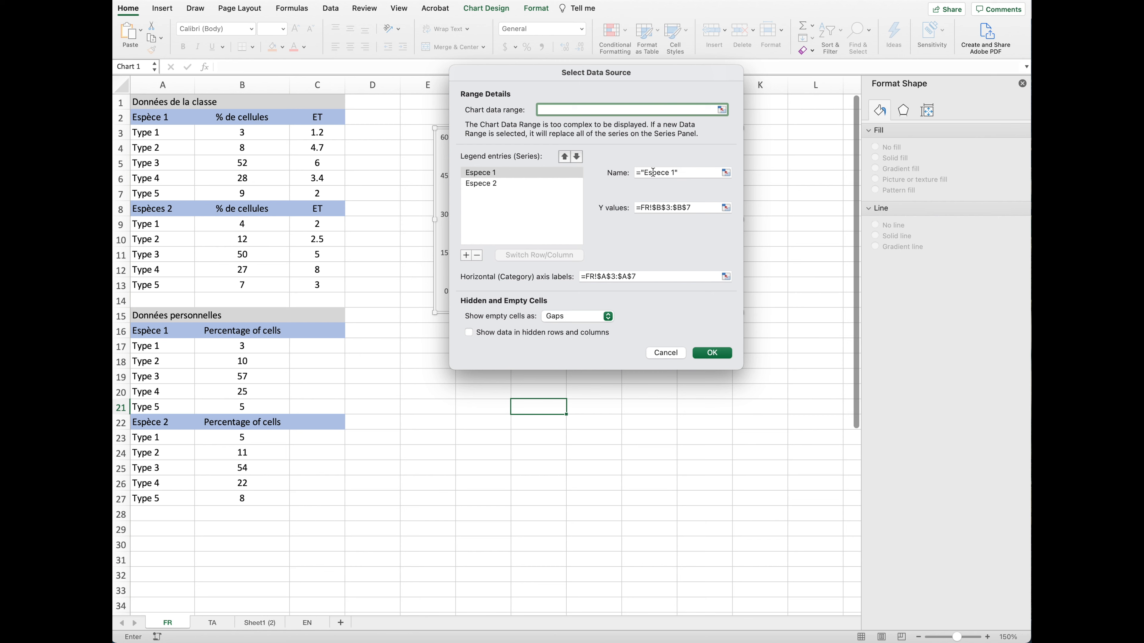
click(661, 172)
key(BackSpace)
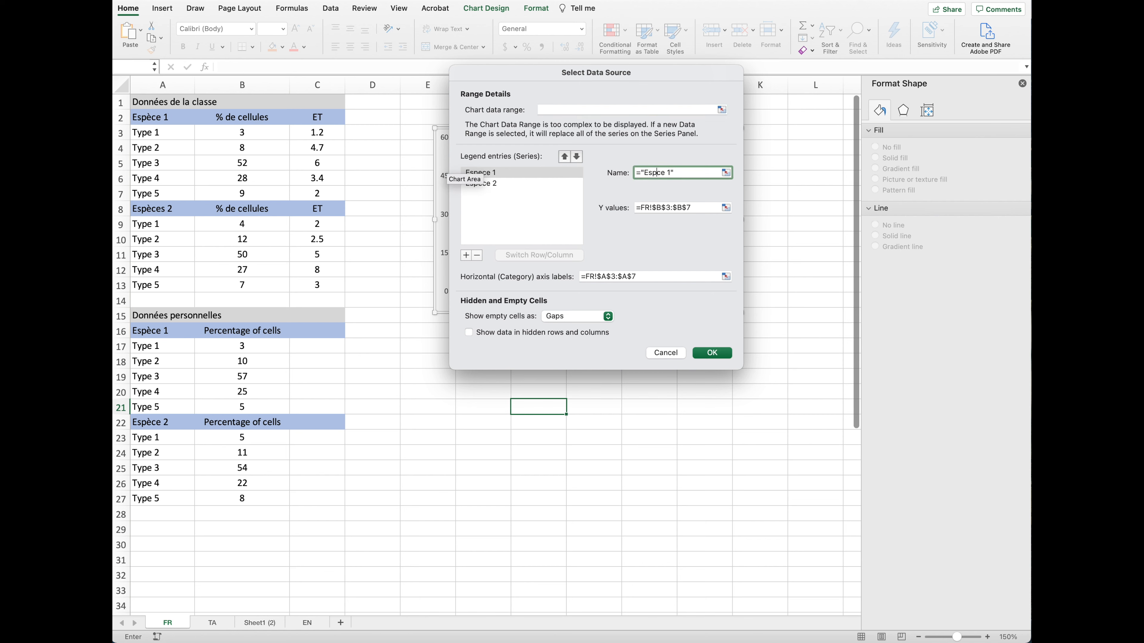
click(705, 354)
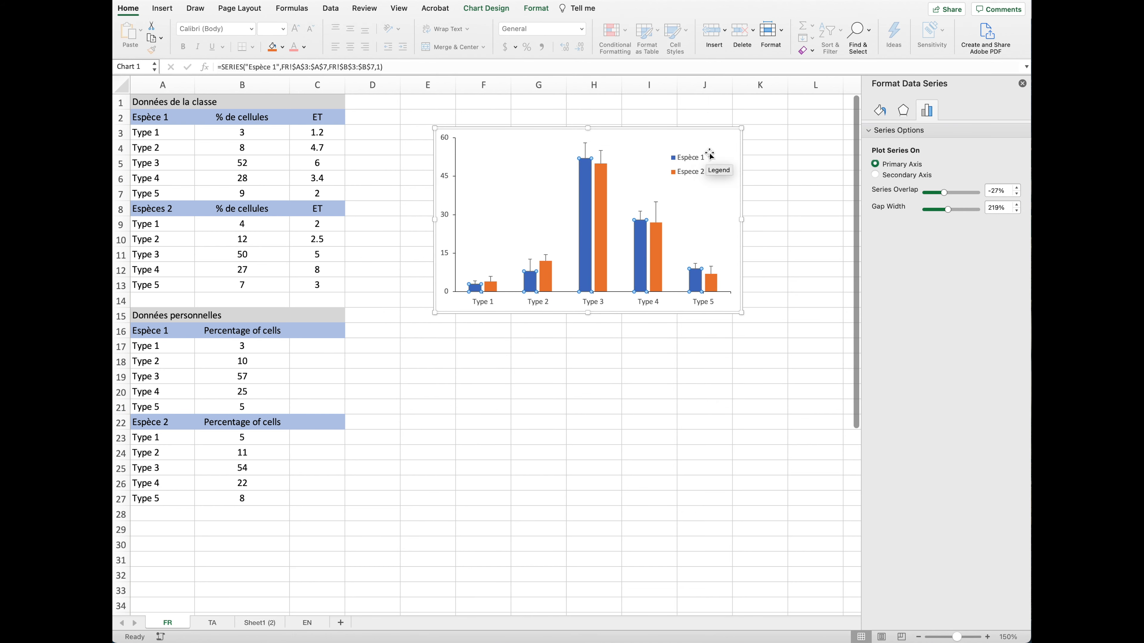
Correct the name of the orange data series to "Espèce 2" in the chart's data source
click(602, 192)
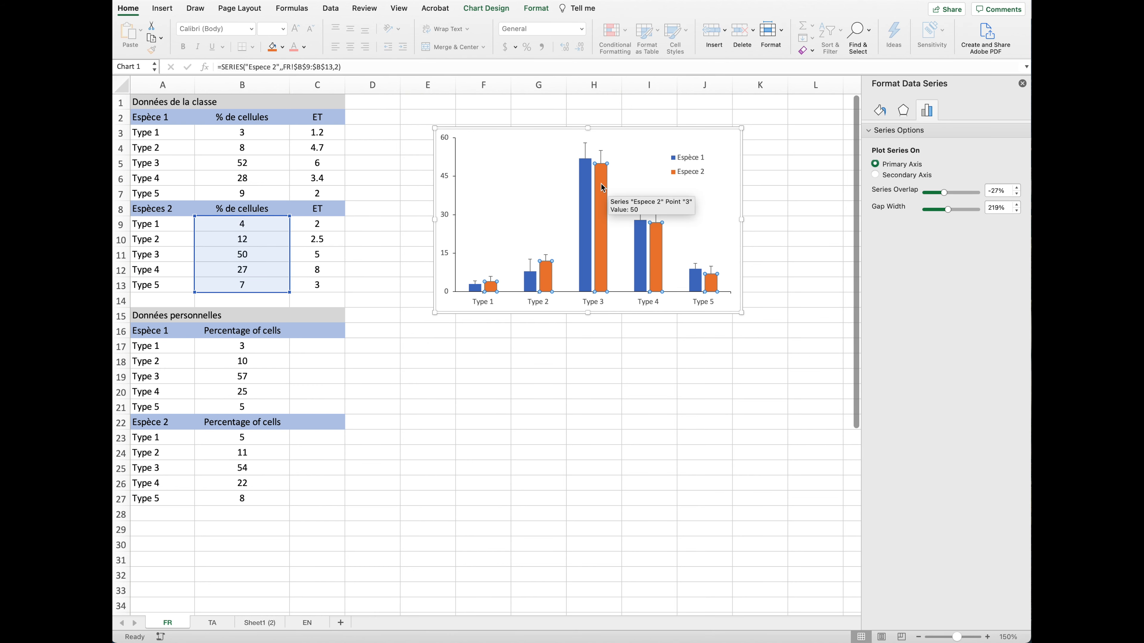
right_click(602, 183)
click(633, 234)
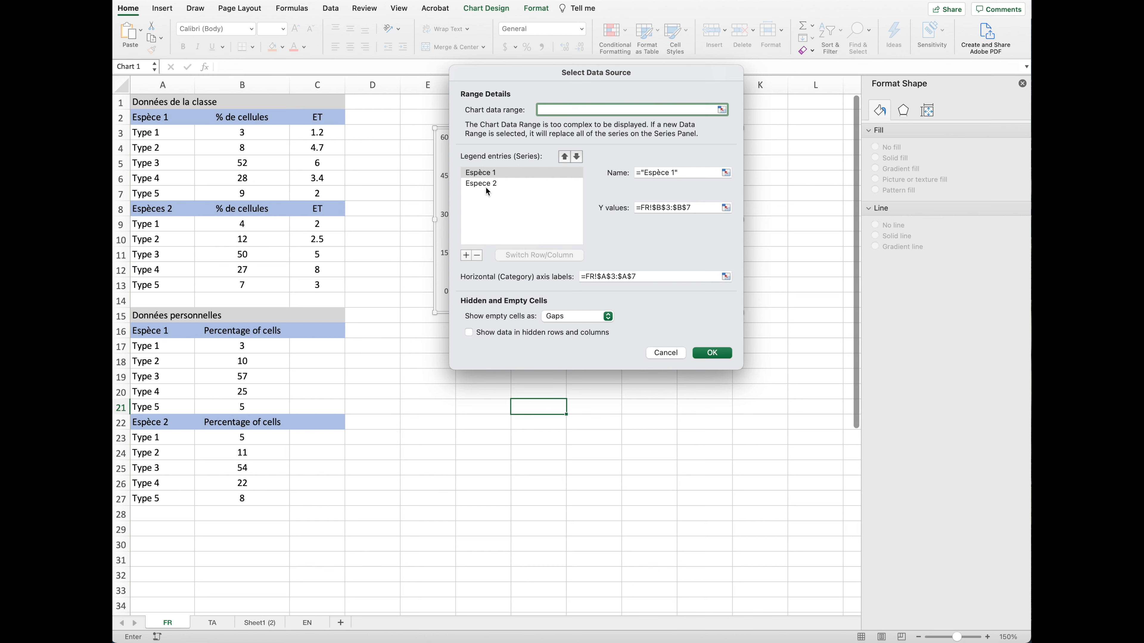
click(480, 184)
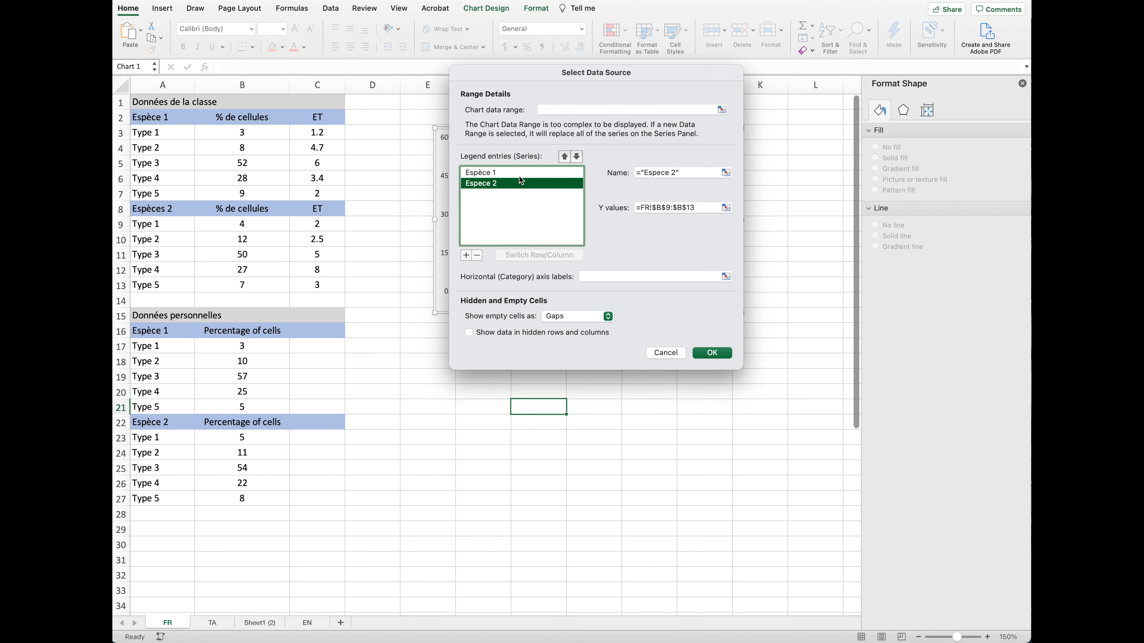
click(660, 173)
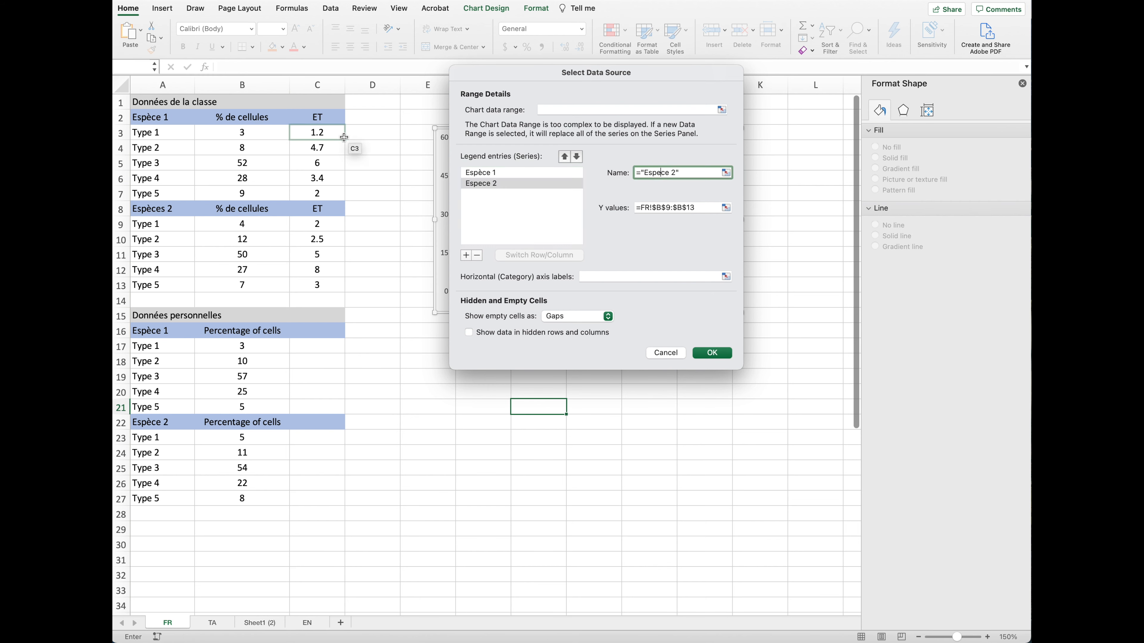
key(BackSpace)
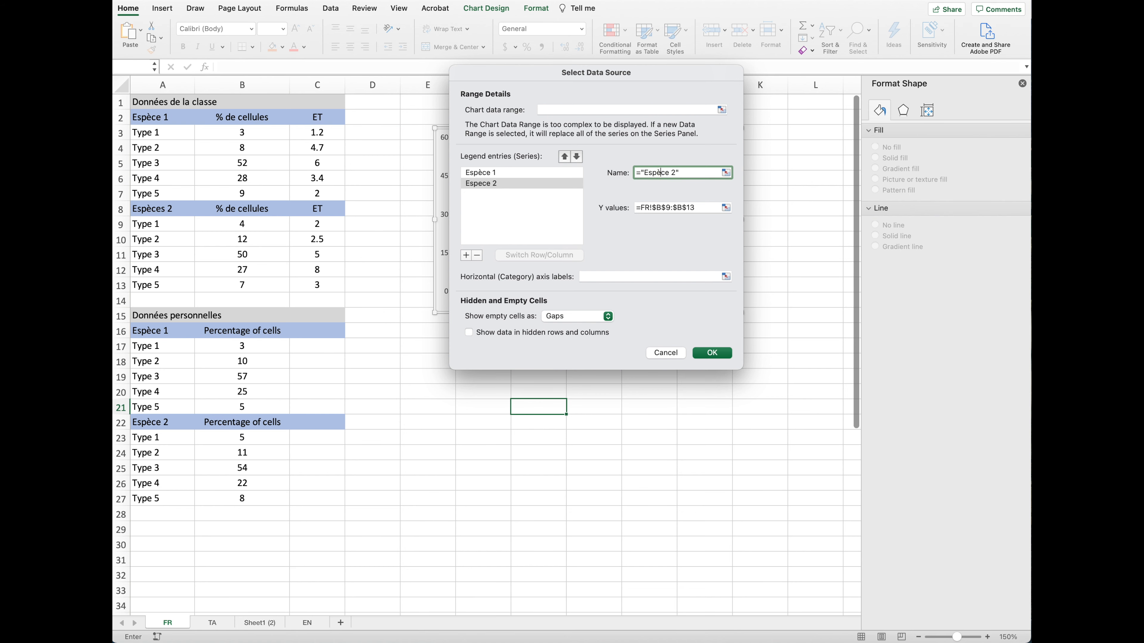
click(719, 353)
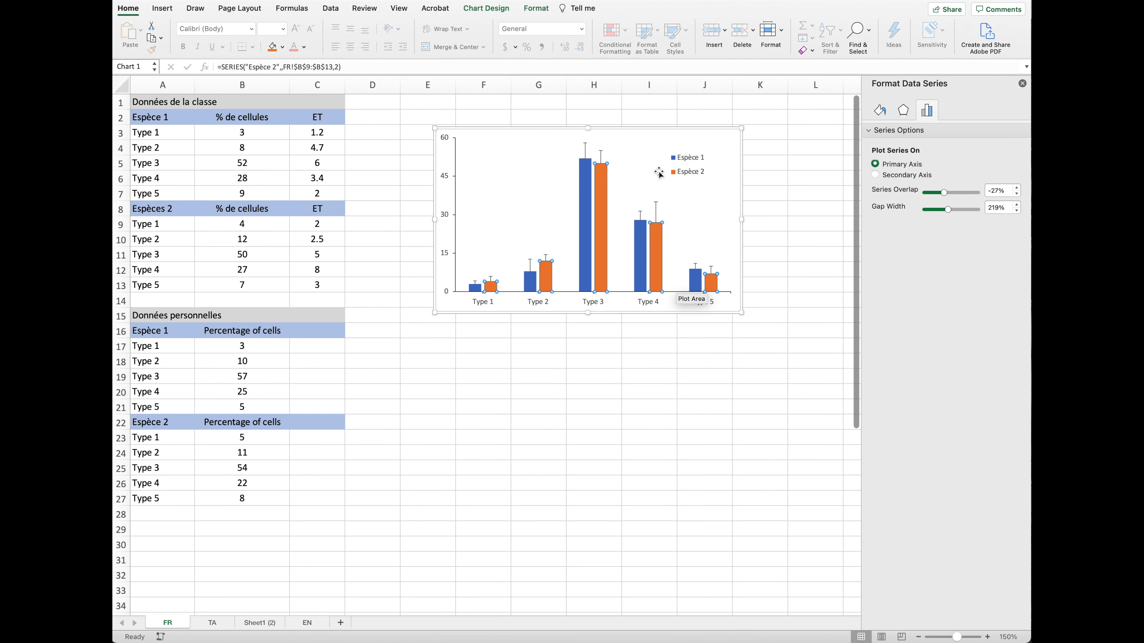
Try font size 11 on the chart legend and settle on size 10
click(689, 176)
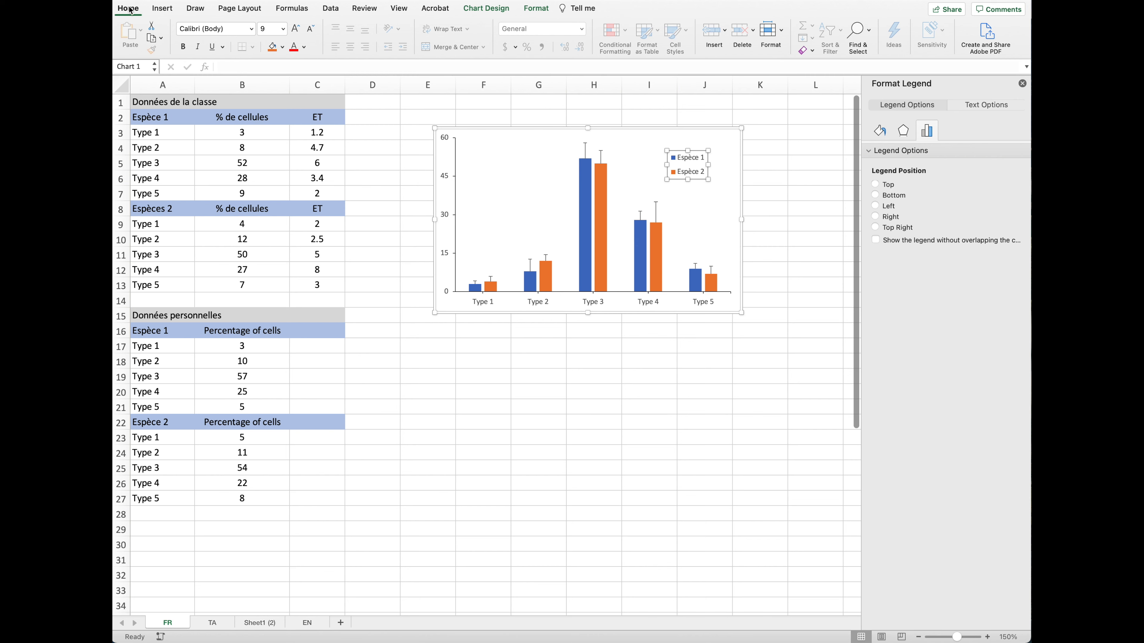
click(283, 28)
click(274, 94)
click(282, 29)
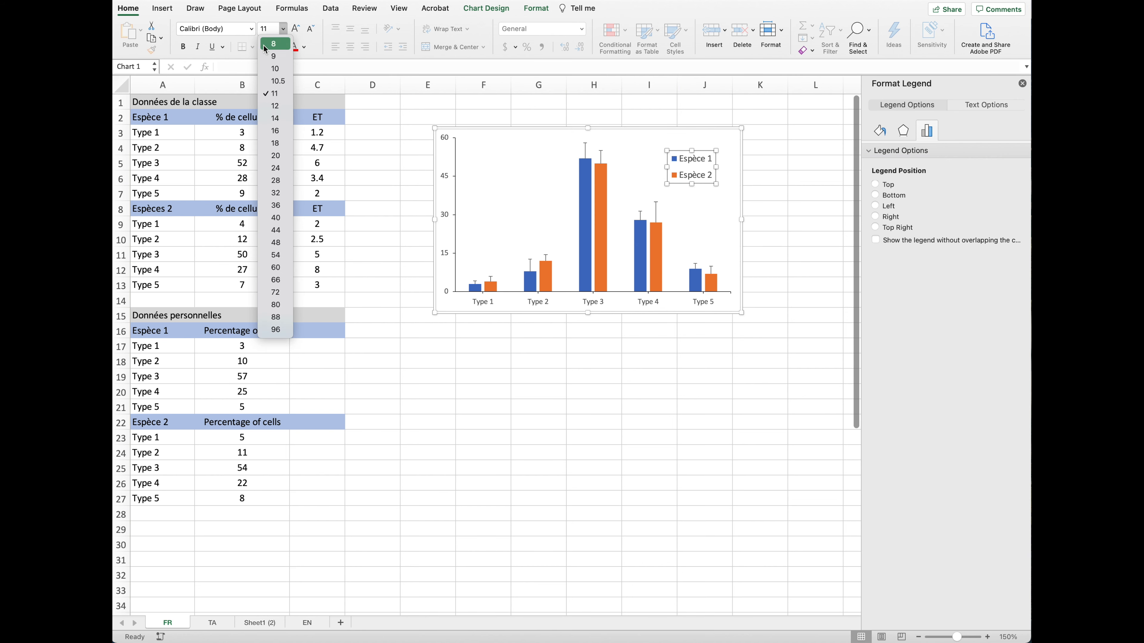
click(274, 69)
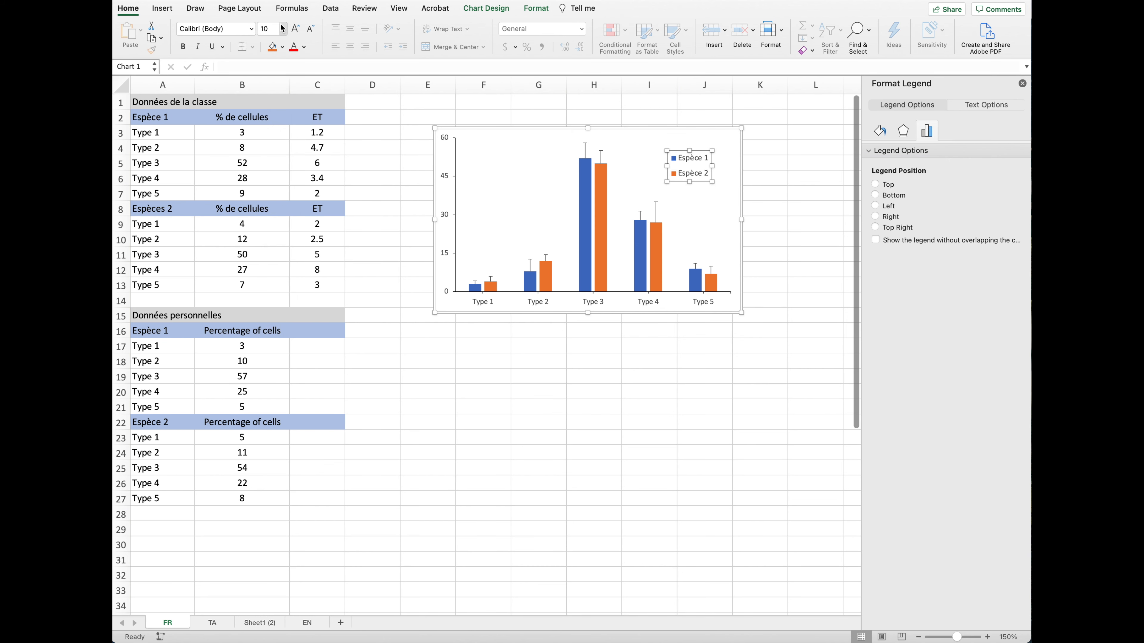
click(198, 46)
click(199, 47)
click(374, 179)
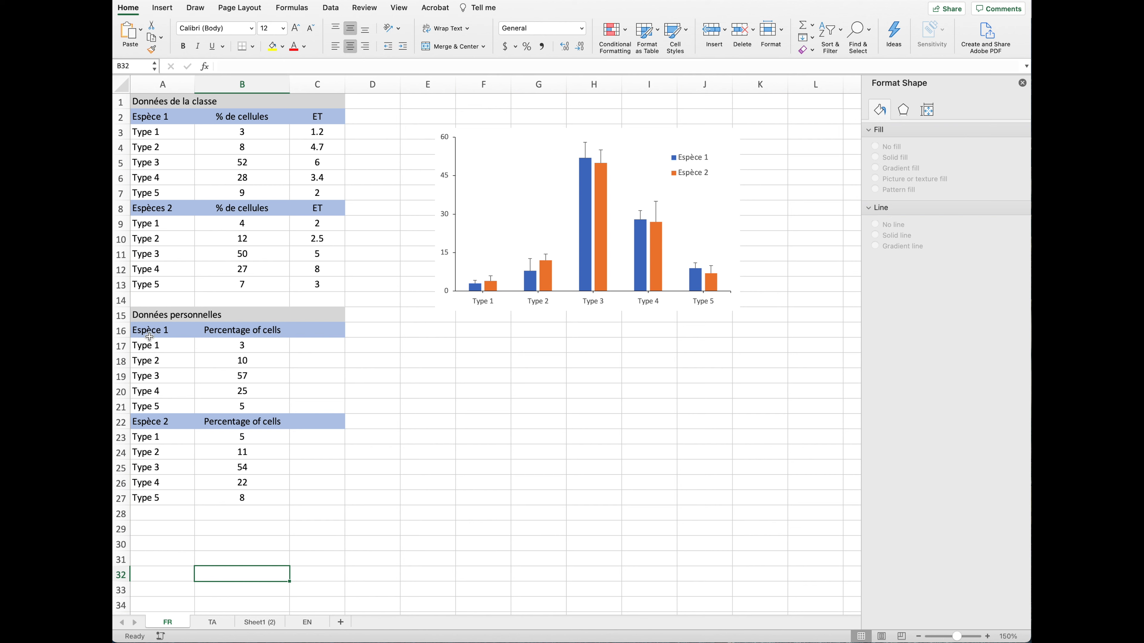
Insert a clustered column chart from the personal Espèce 1 data in A17:B21 and place it below the class data chart
drag(146, 345, 246, 402)
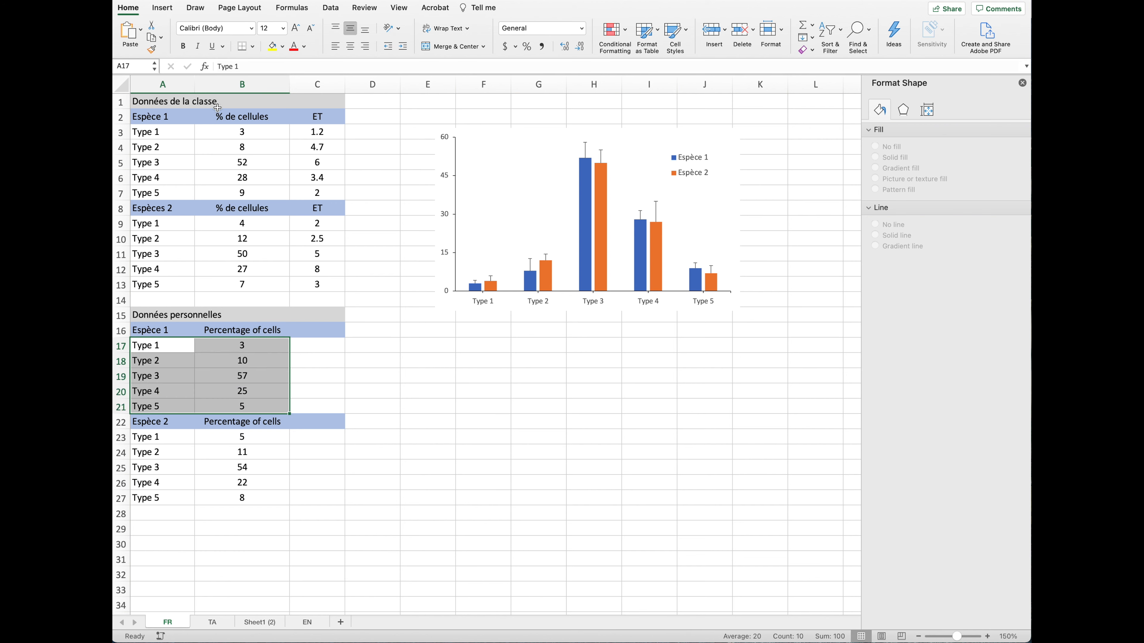
click(163, 9)
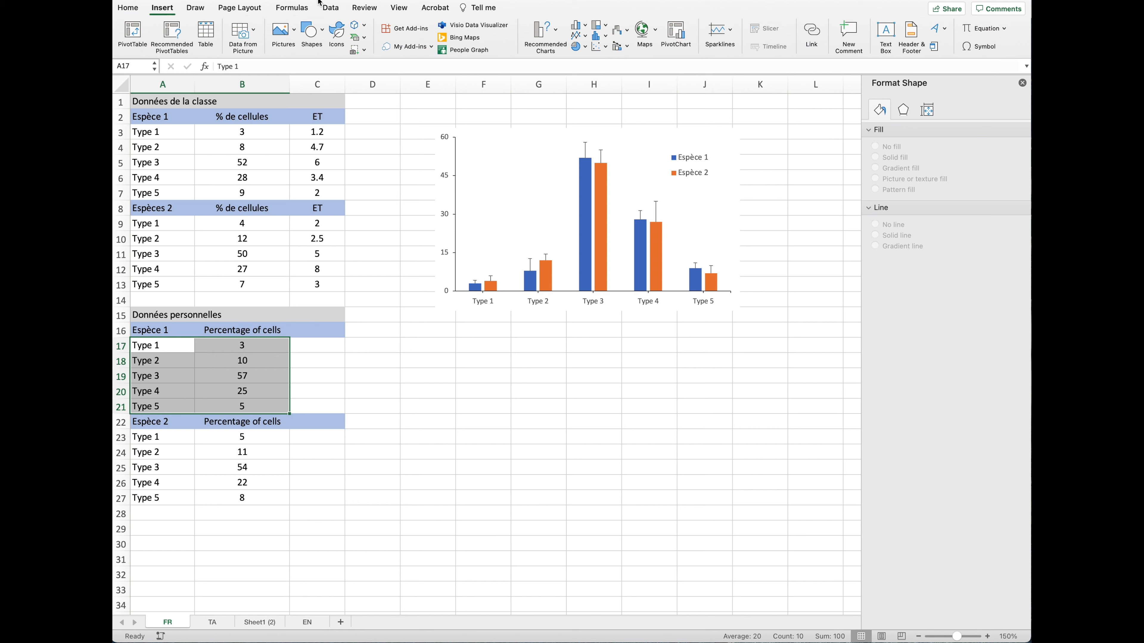
click(578, 25)
click(604, 81)
drag(387, 263, 482, 331)
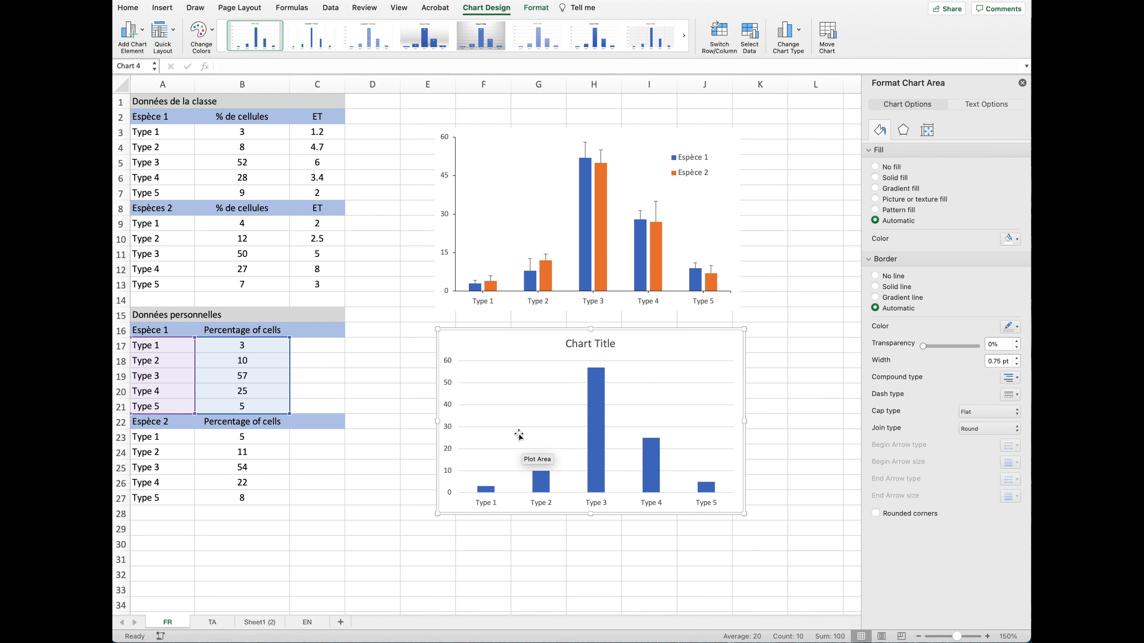
Add a second data series to the new chart with the Espèce 2 percentages in B23:B27 as its Y values
right_click(483, 341)
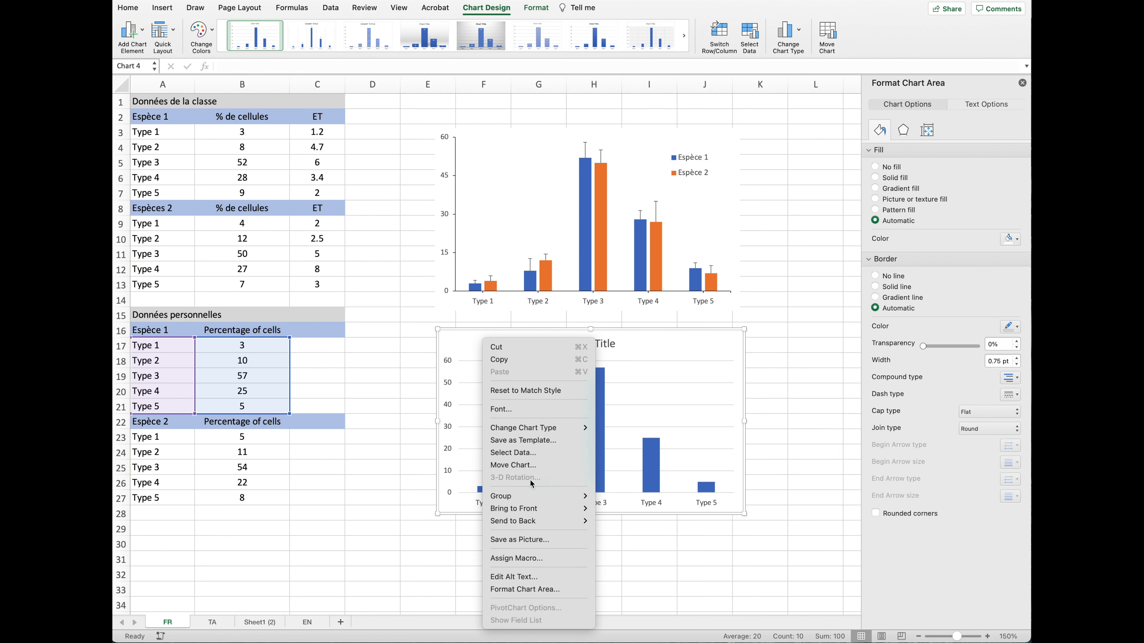
click(517, 452)
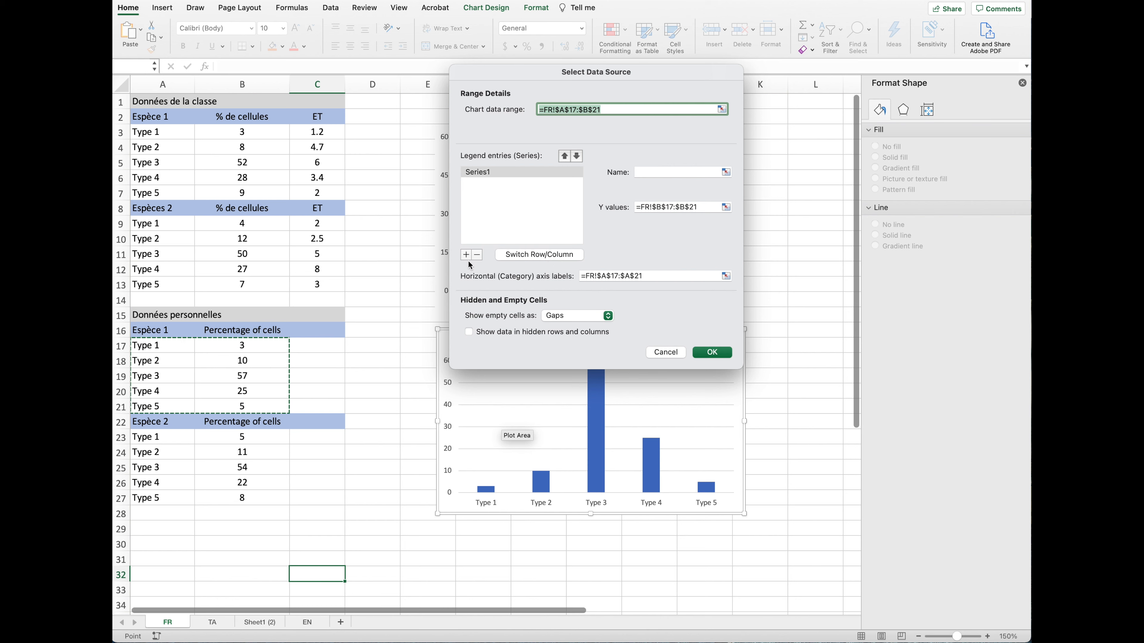
click(466, 255)
click(666, 207)
drag(242, 437, 257, 498)
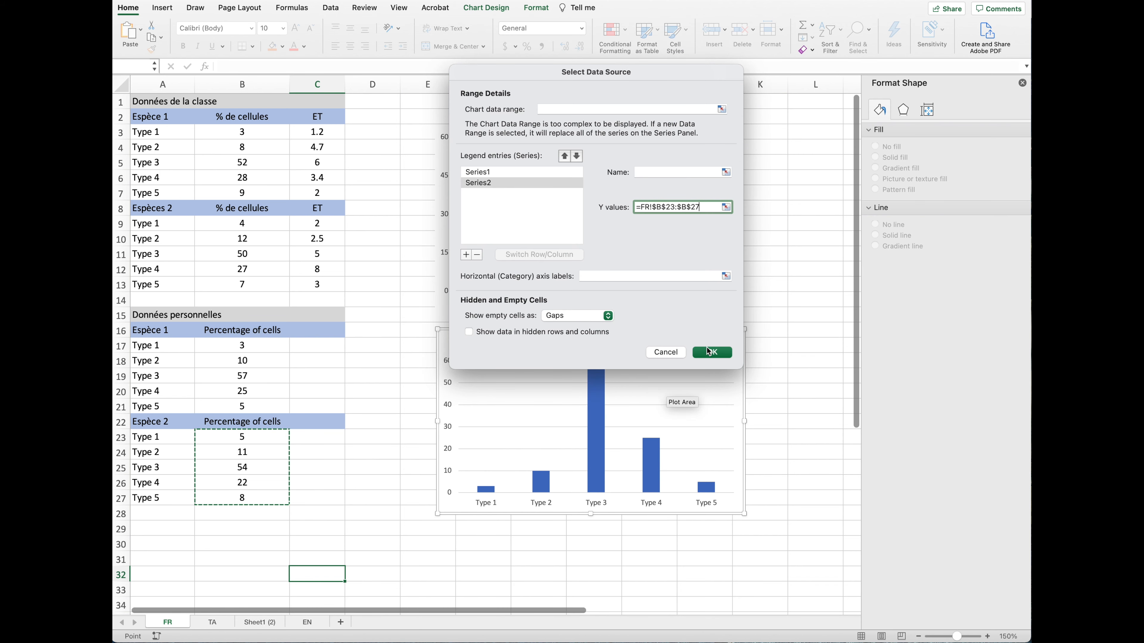
key(Return)
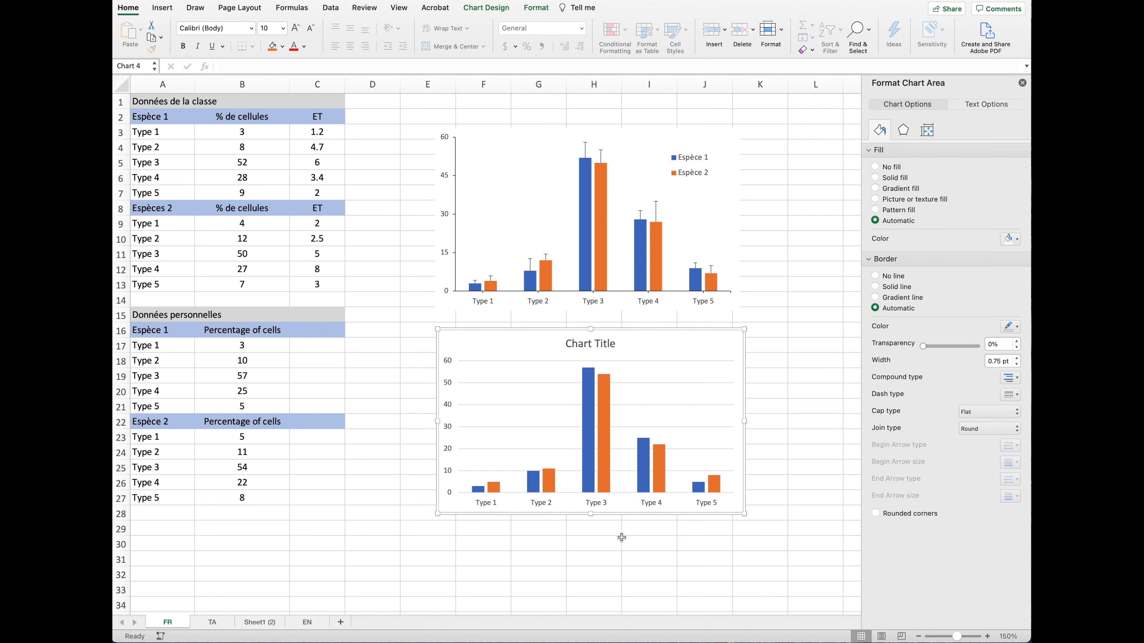
Delete the chart title and the major gridlines from the personal data chart
click(574, 347)
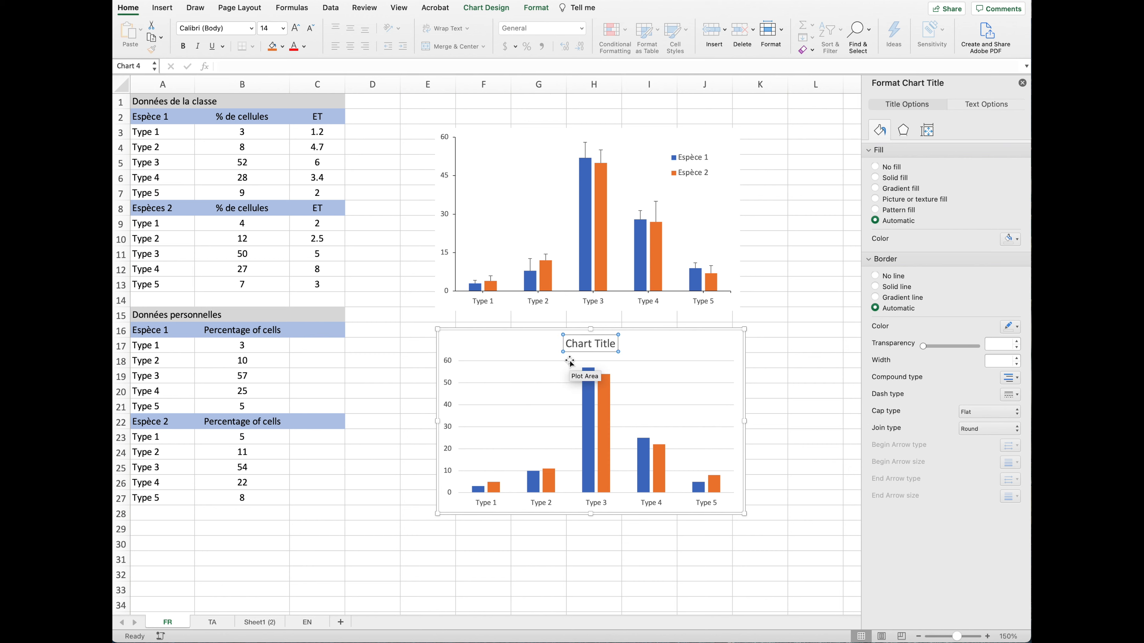
right_click(572, 356)
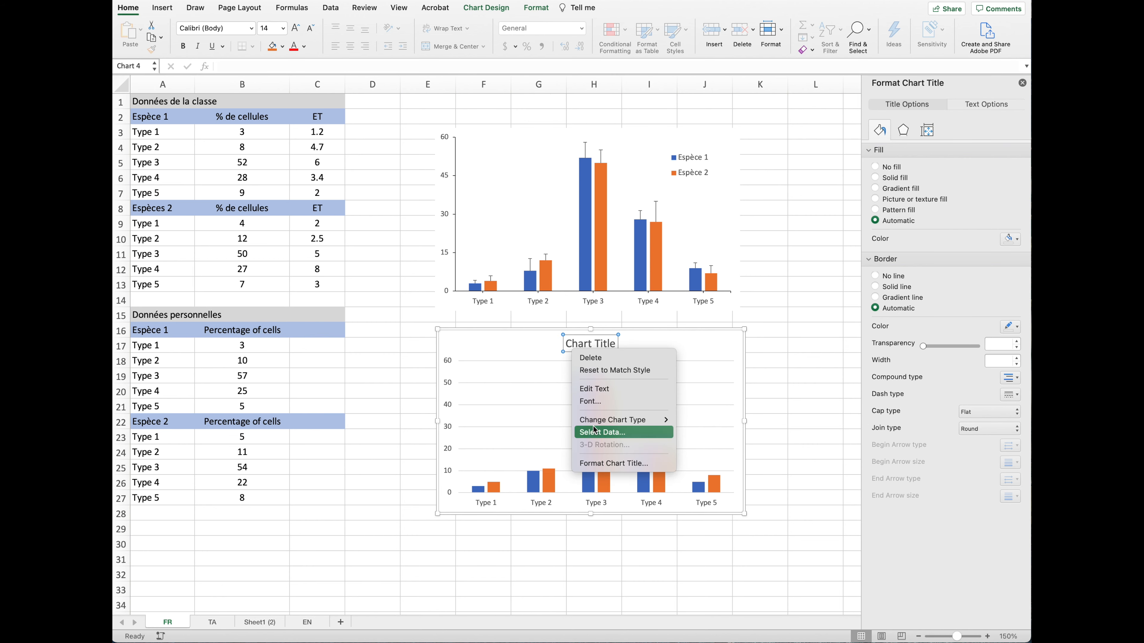
click(589, 358)
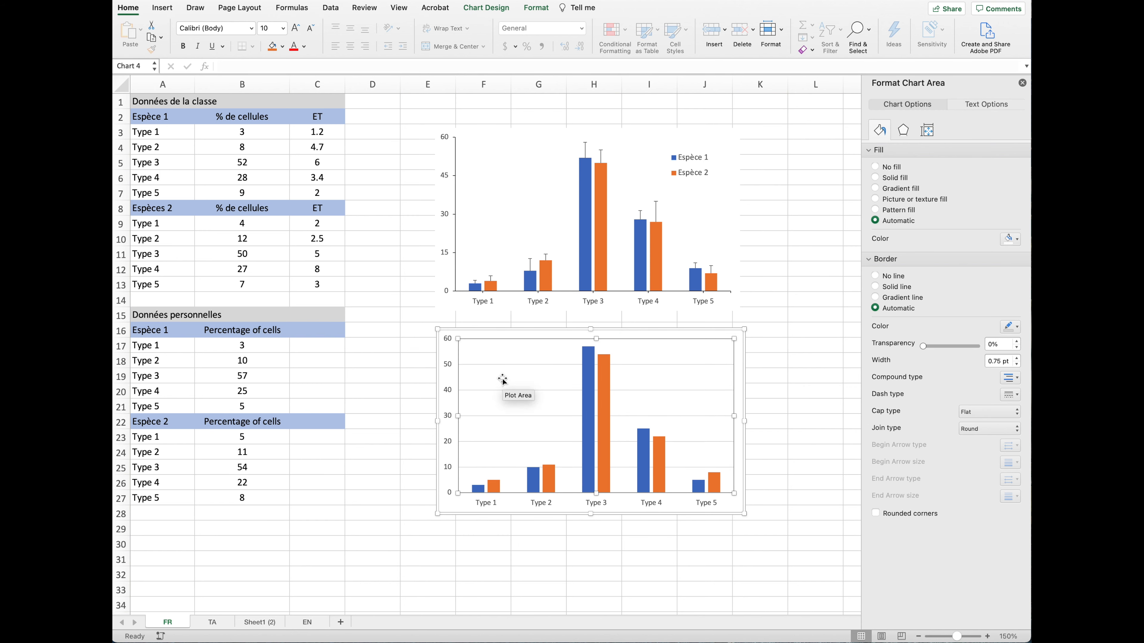
click(500, 365)
right_click(499, 364)
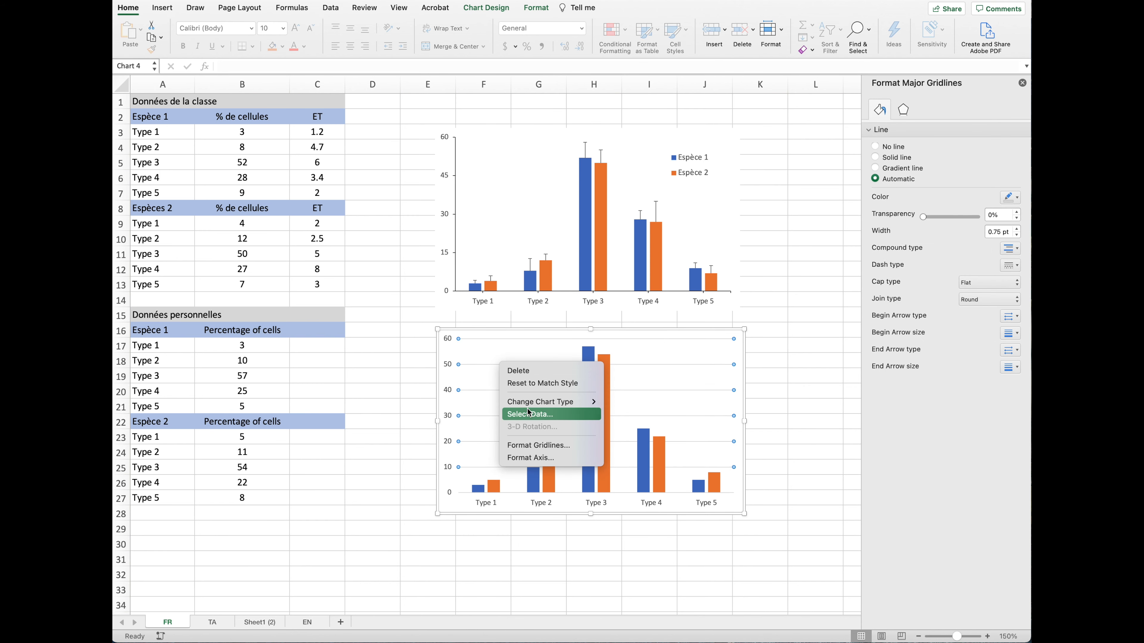
click(518, 370)
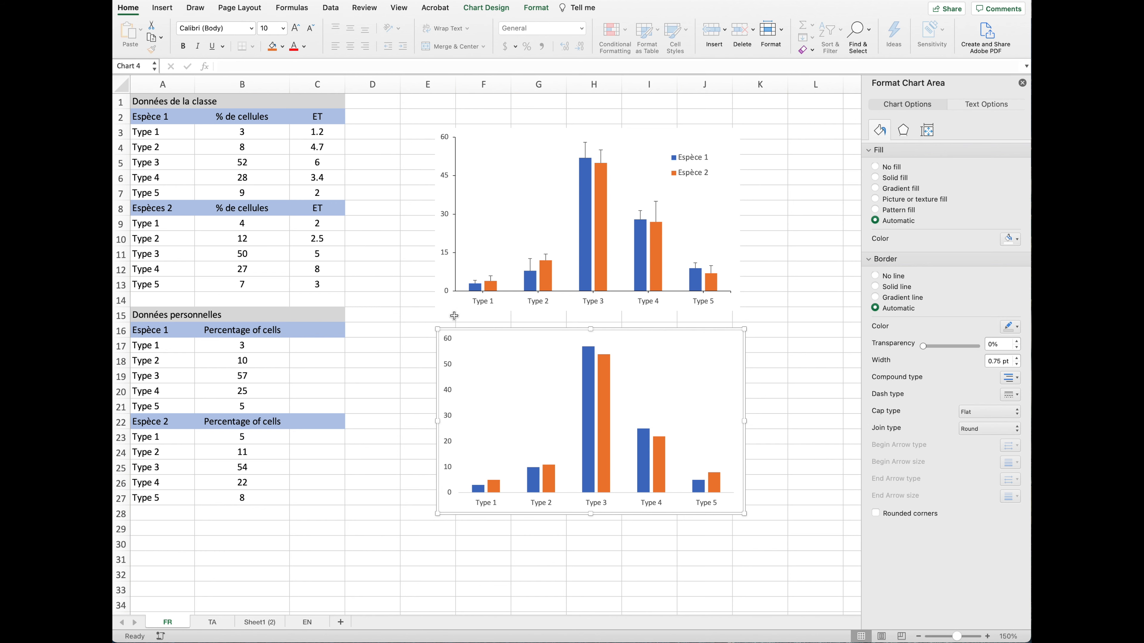
Set the major unit of the personal data chart's vertical axis to 15
click(447, 343)
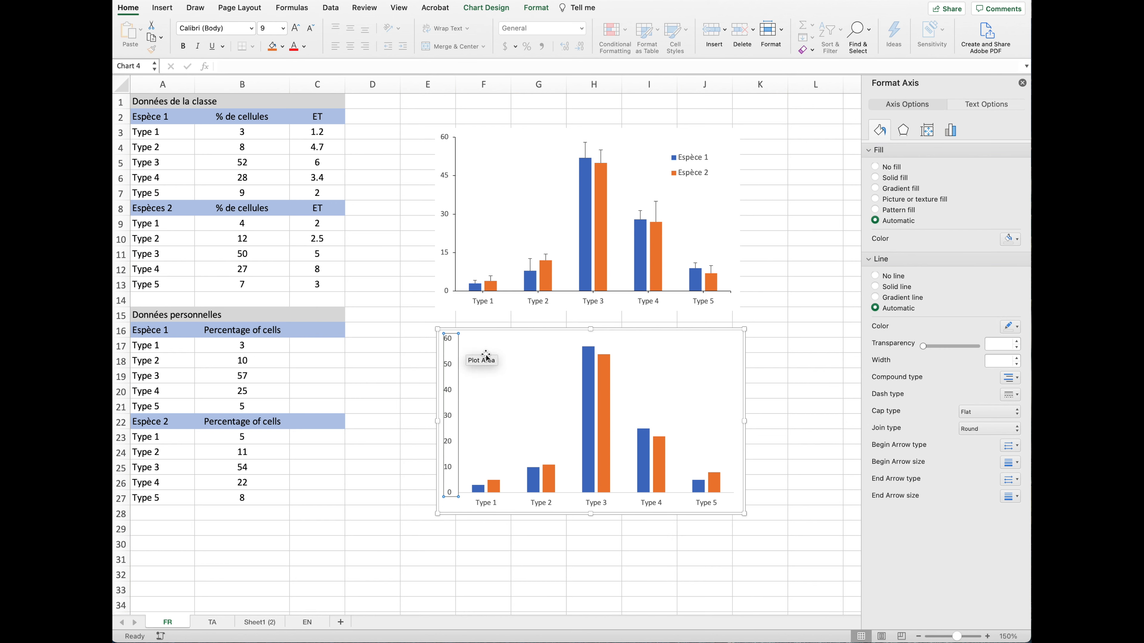
click(955, 131)
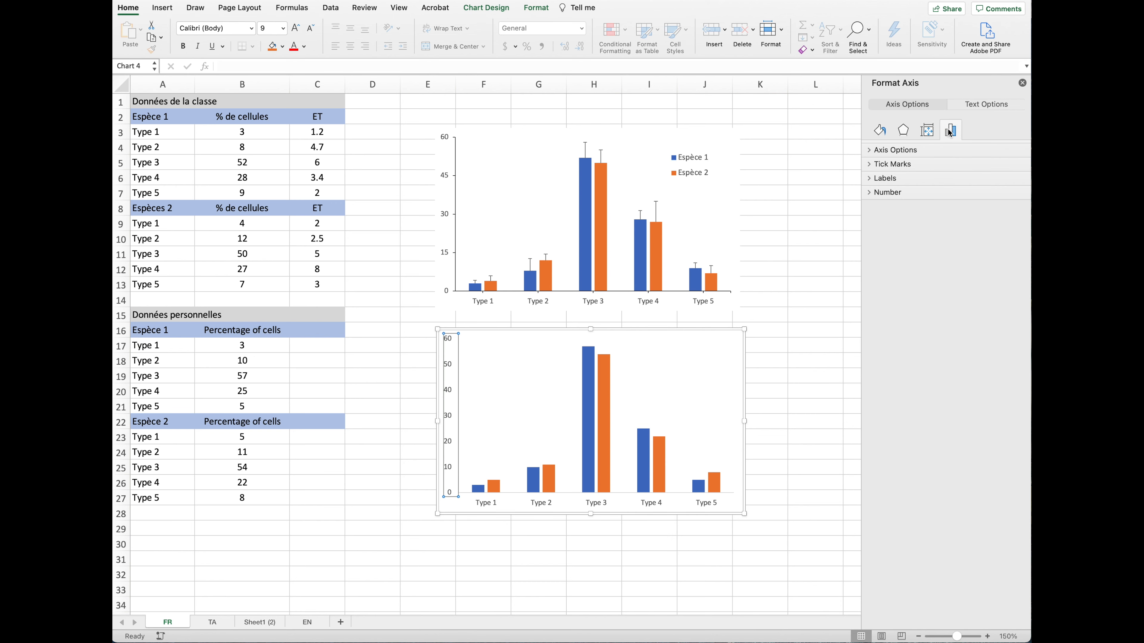
click(905, 150)
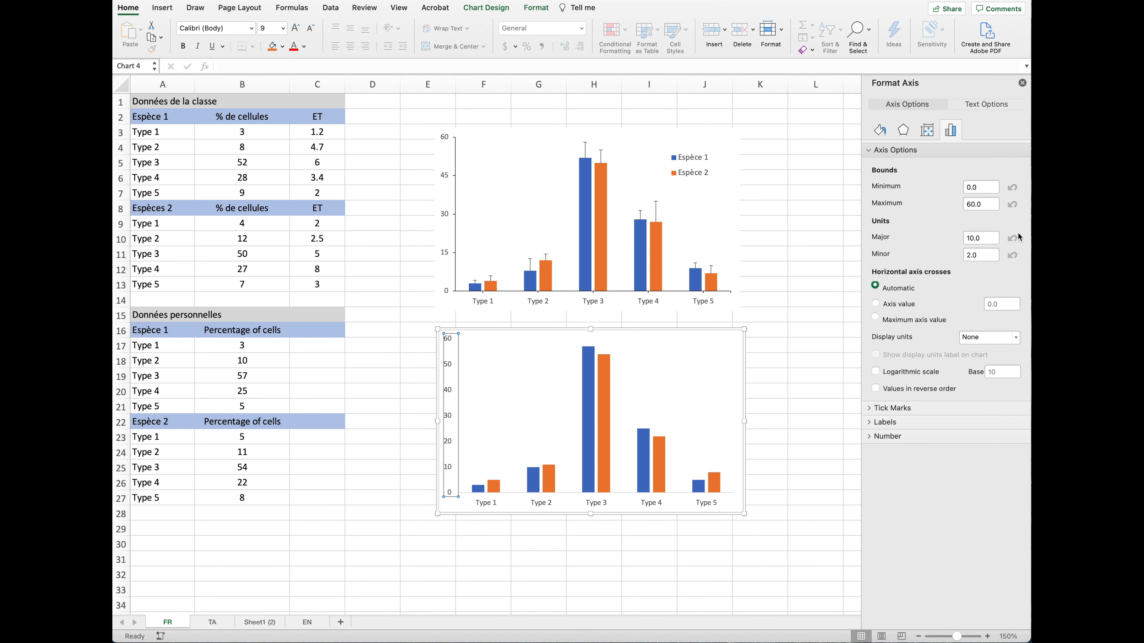
double_click(978, 238)
text(15)
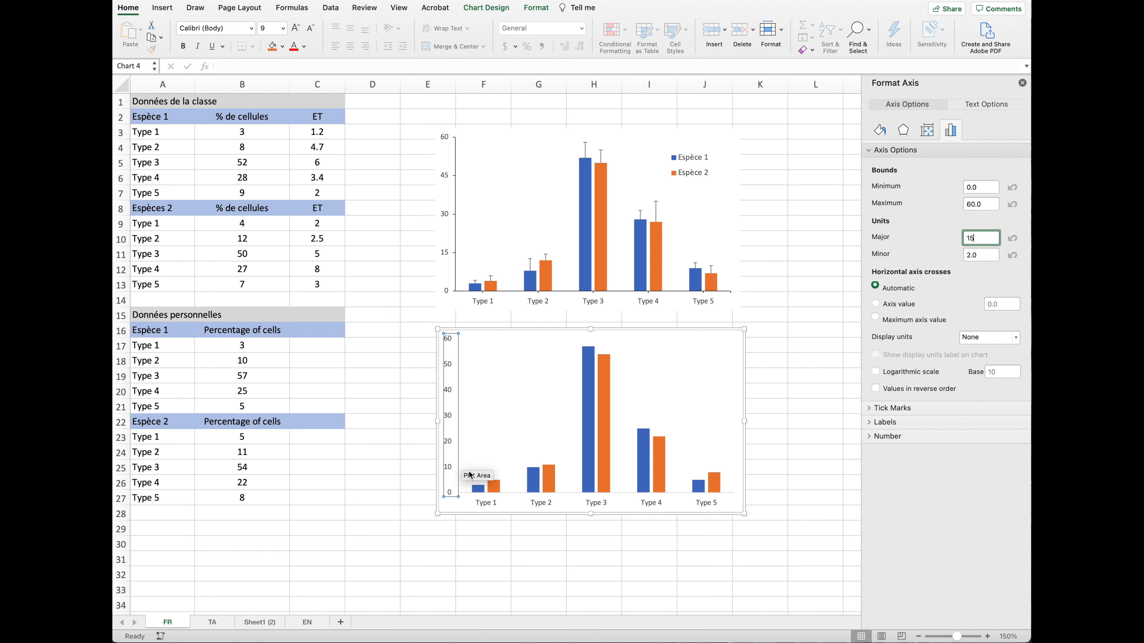
key(Return)
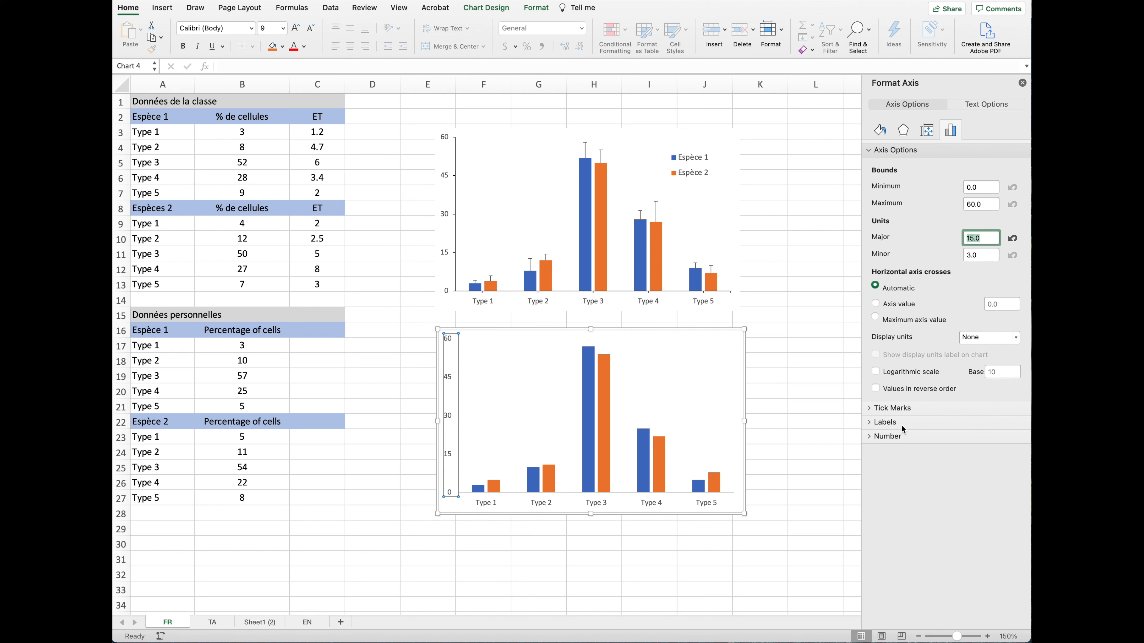
Give the personal data chart's vertical axis outside major tick marks and a solid black line
click(869, 408)
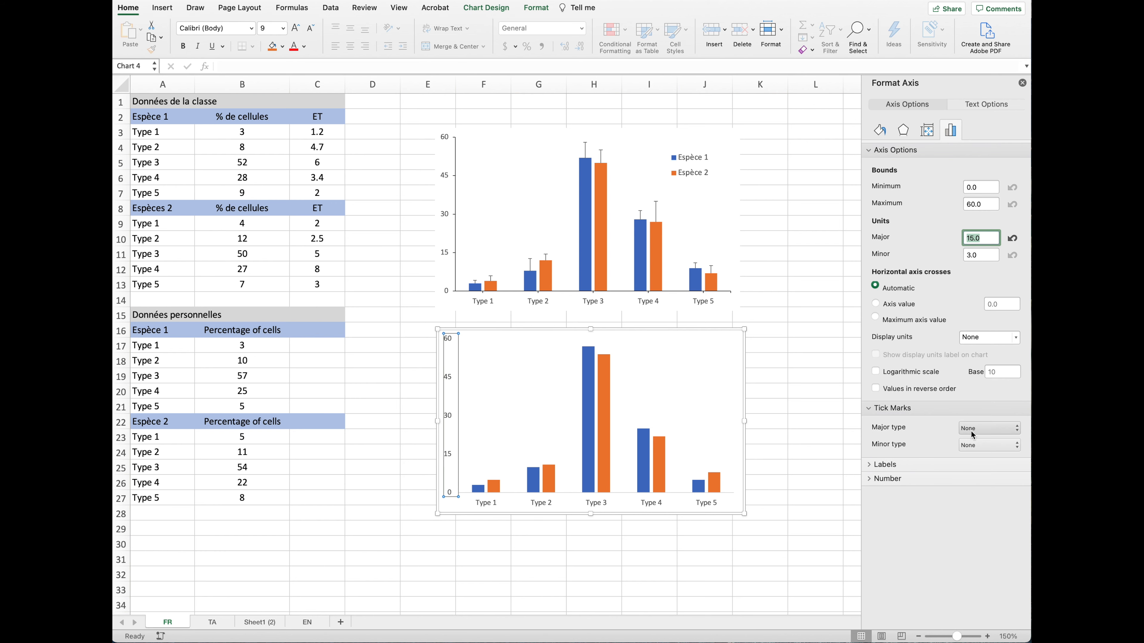
click(978, 431)
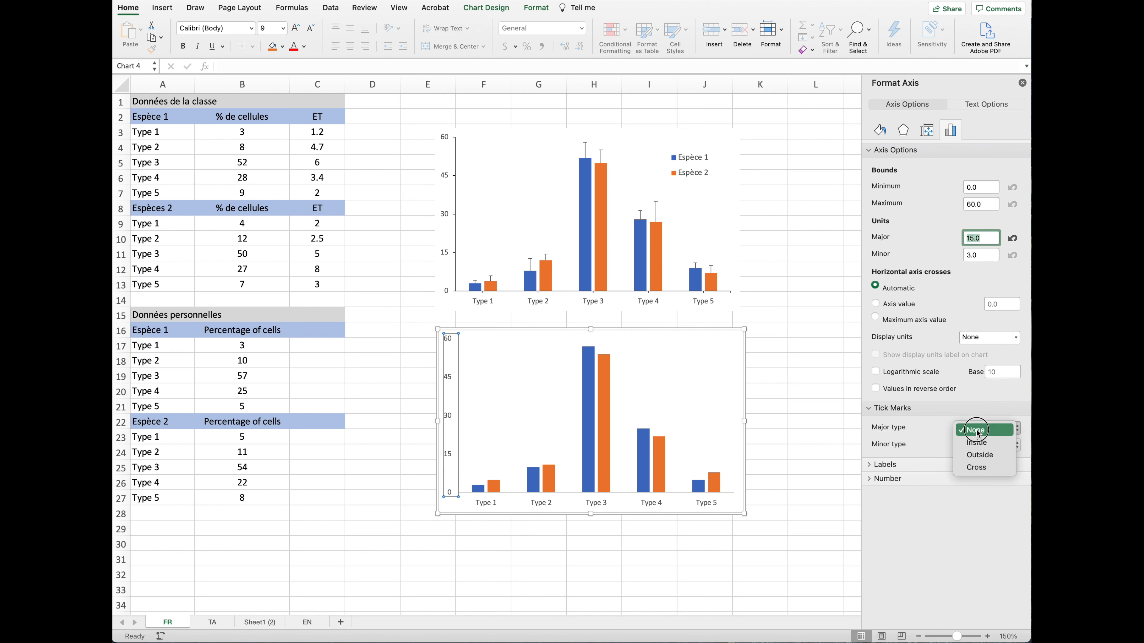
click(975, 455)
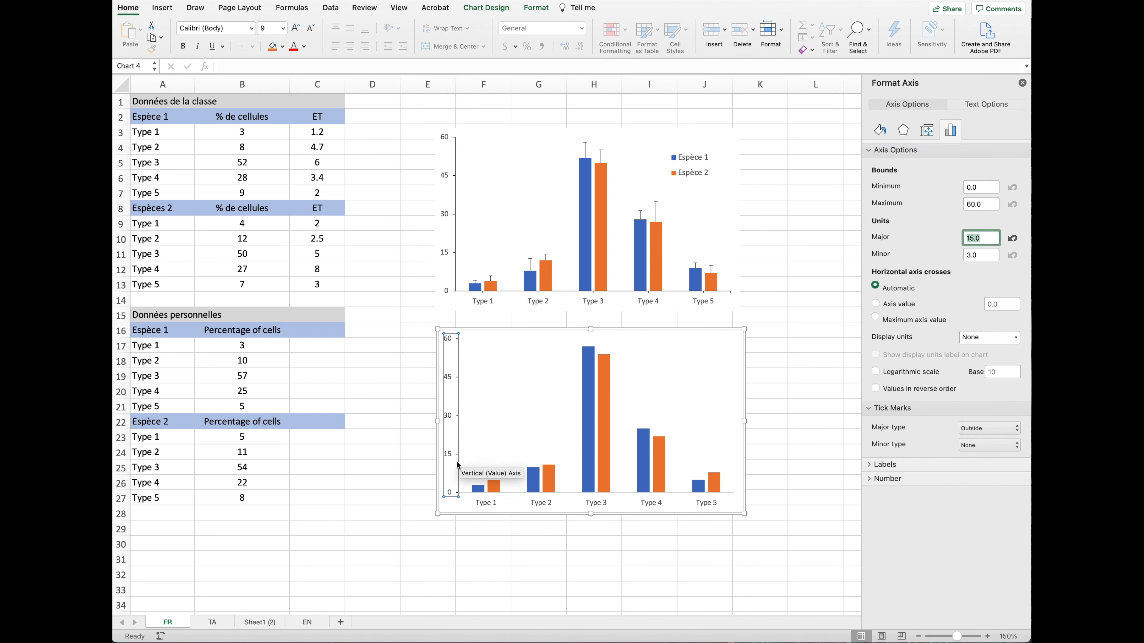
click(879, 130)
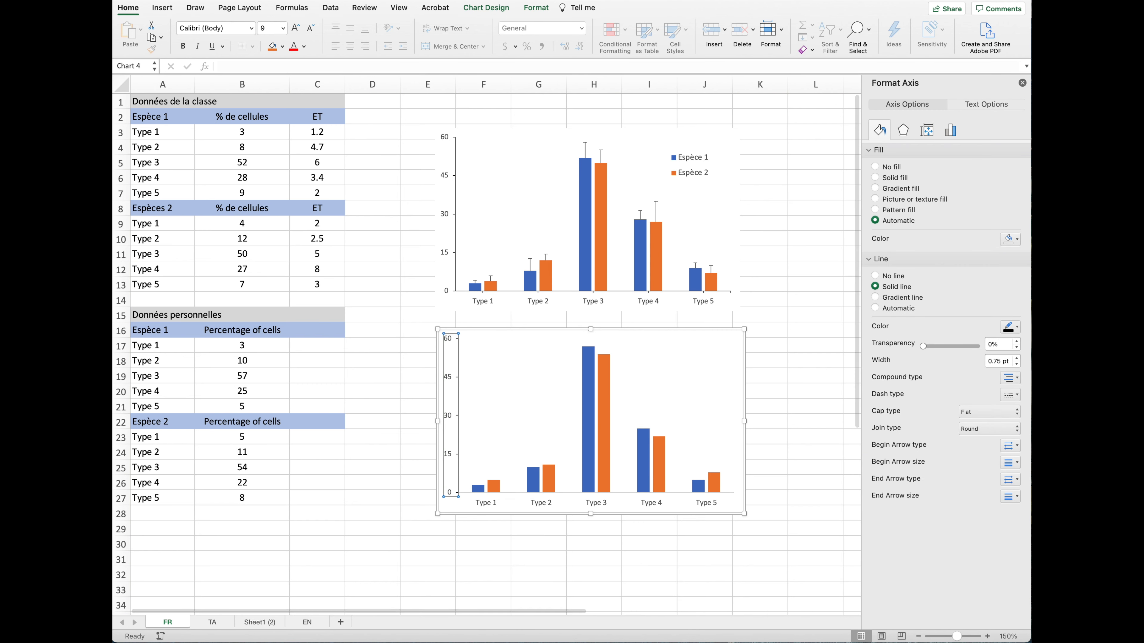
click(1008, 327)
click(1009, 327)
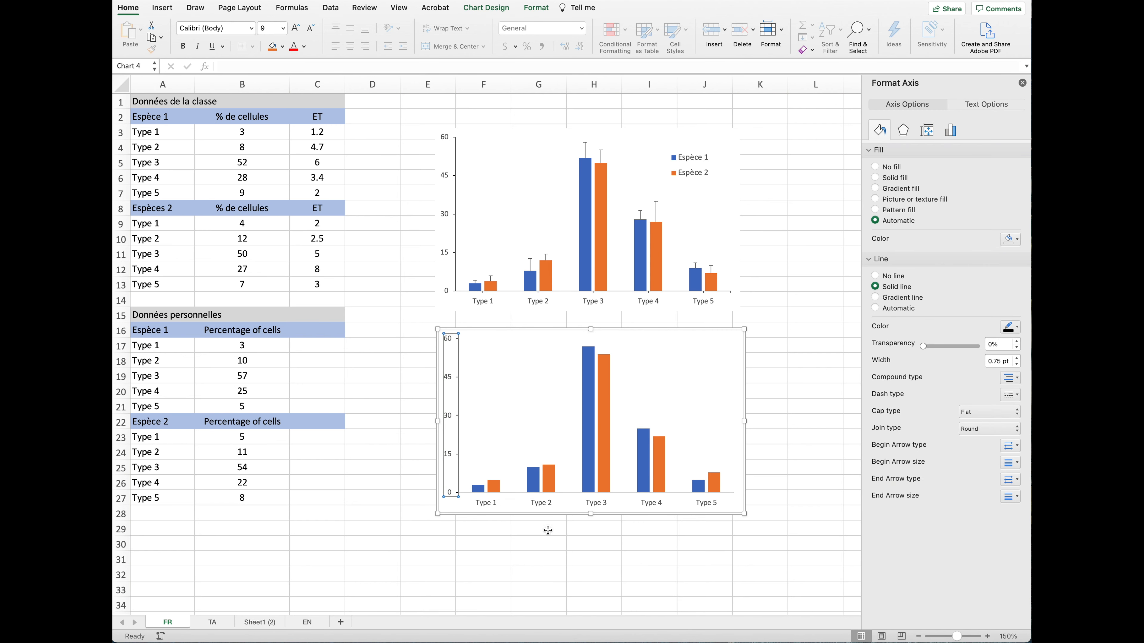
Give the personal data chart's horizontal axis outside minor tick marks and a solid black line
click(488, 504)
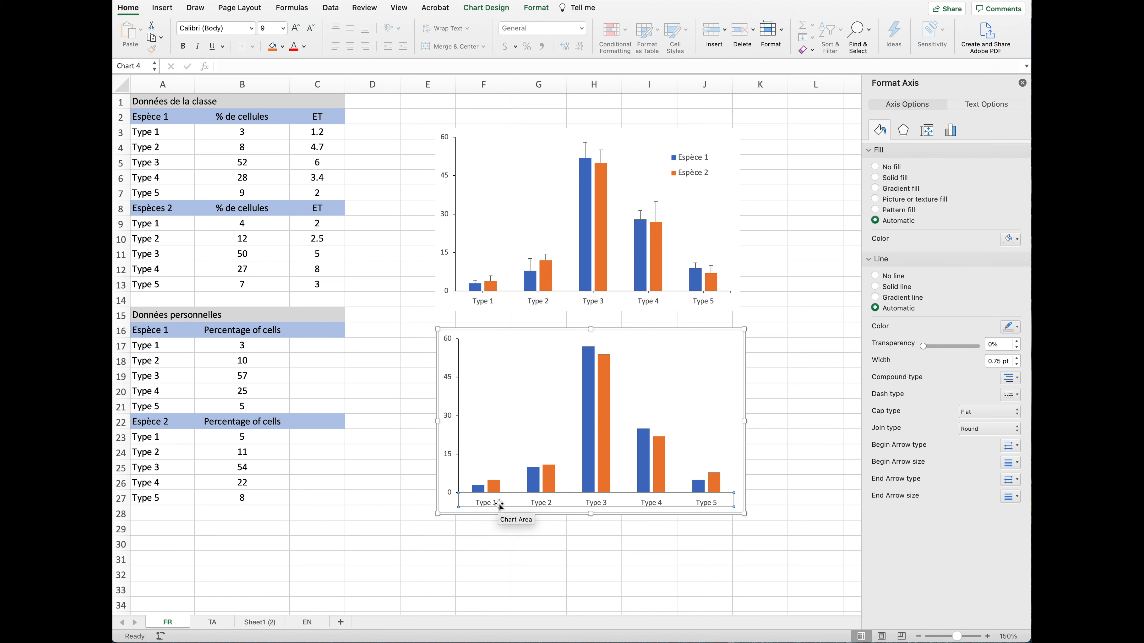
click(950, 132)
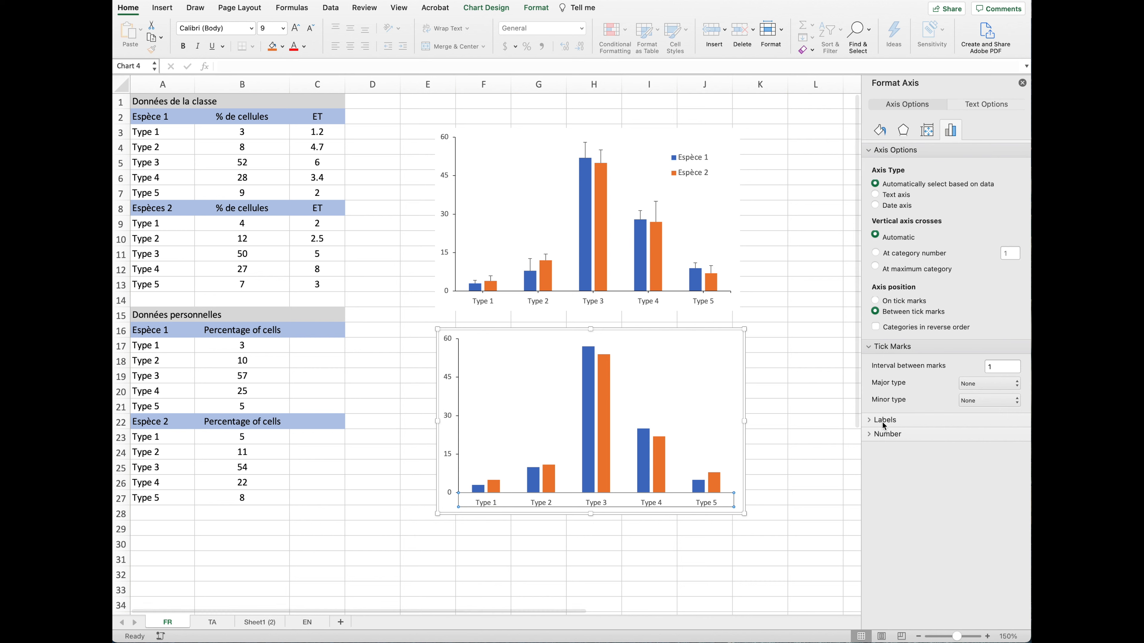
click(973, 401)
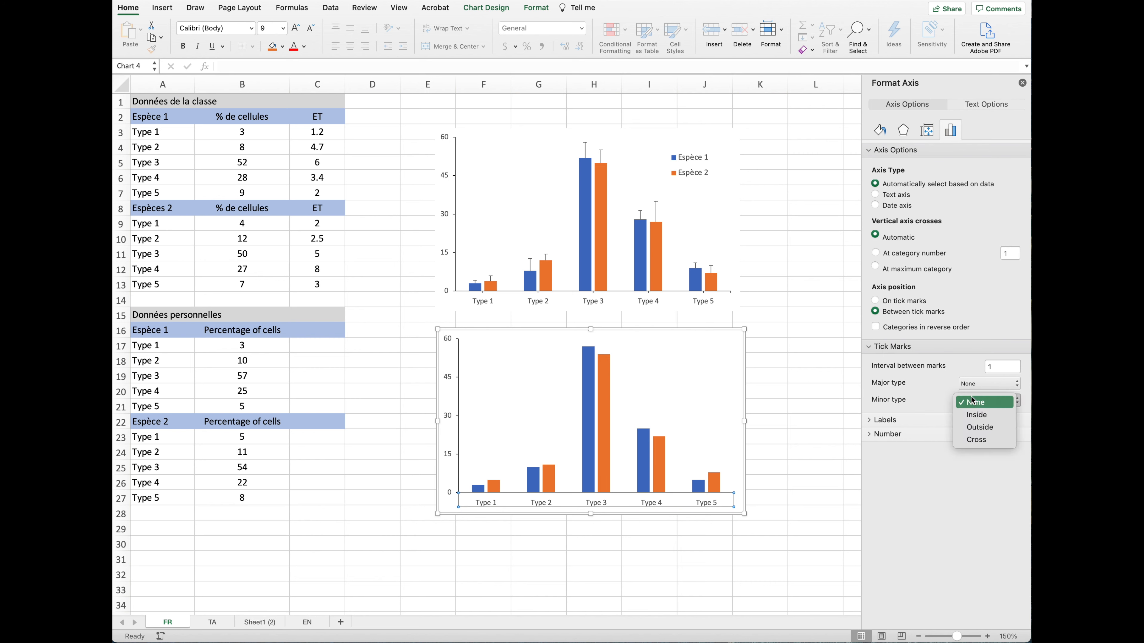
click(974, 427)
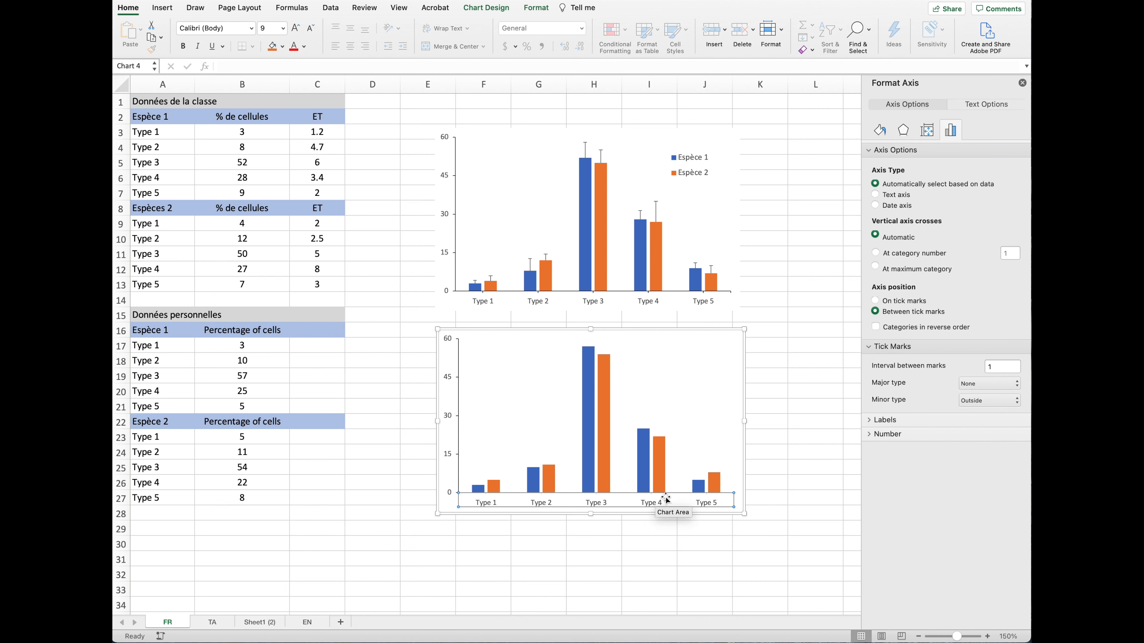
click(878, 130)
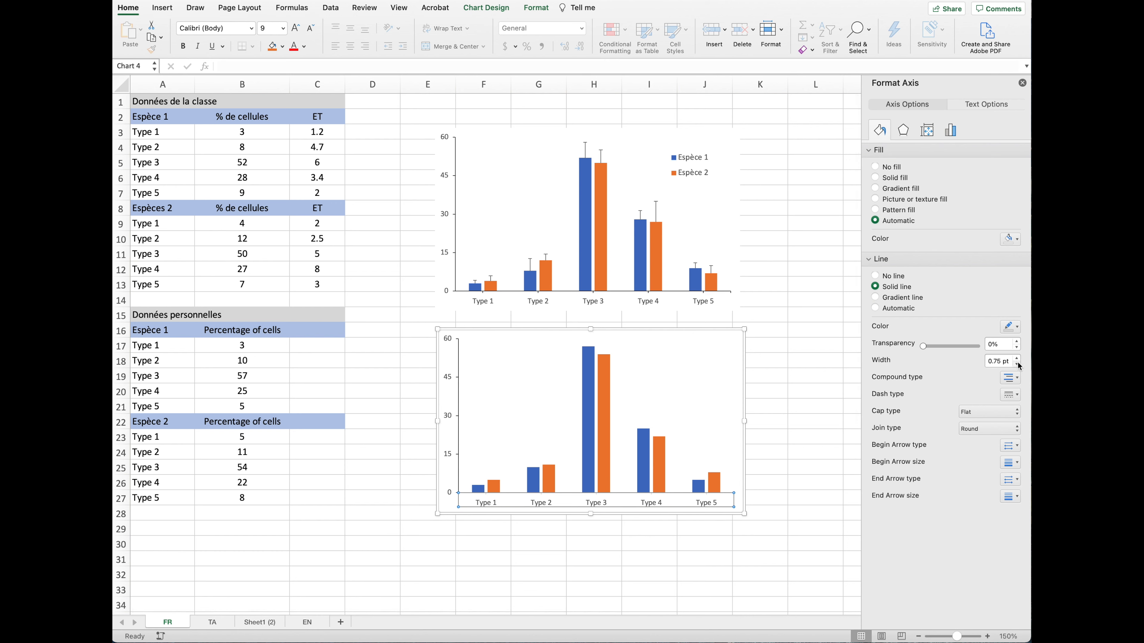
click(1017, 328)
click(1019, 358)
click(733, 571)
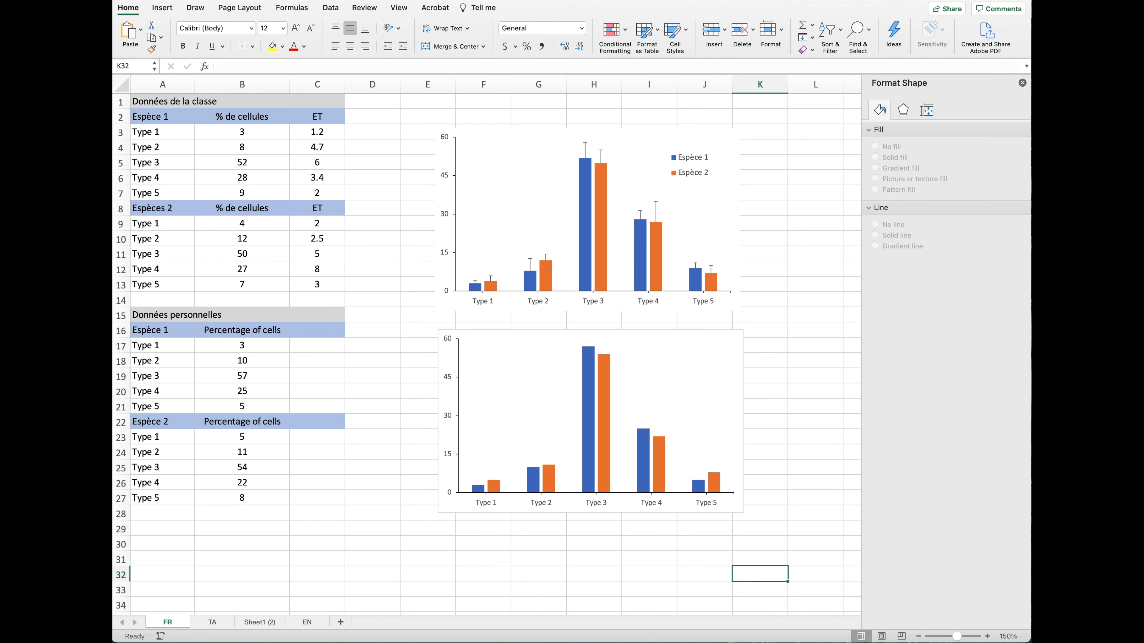
Add a primary horizontal axis title reading "Types de Cellules" to the personal data chart
click(506, 333)
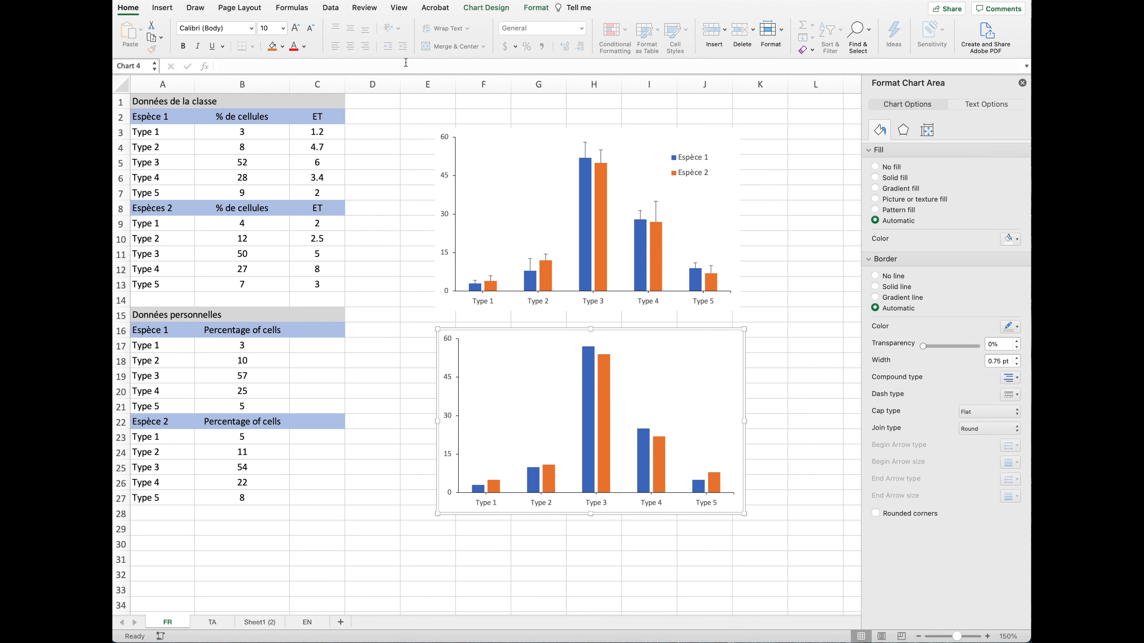
click(486, 8)
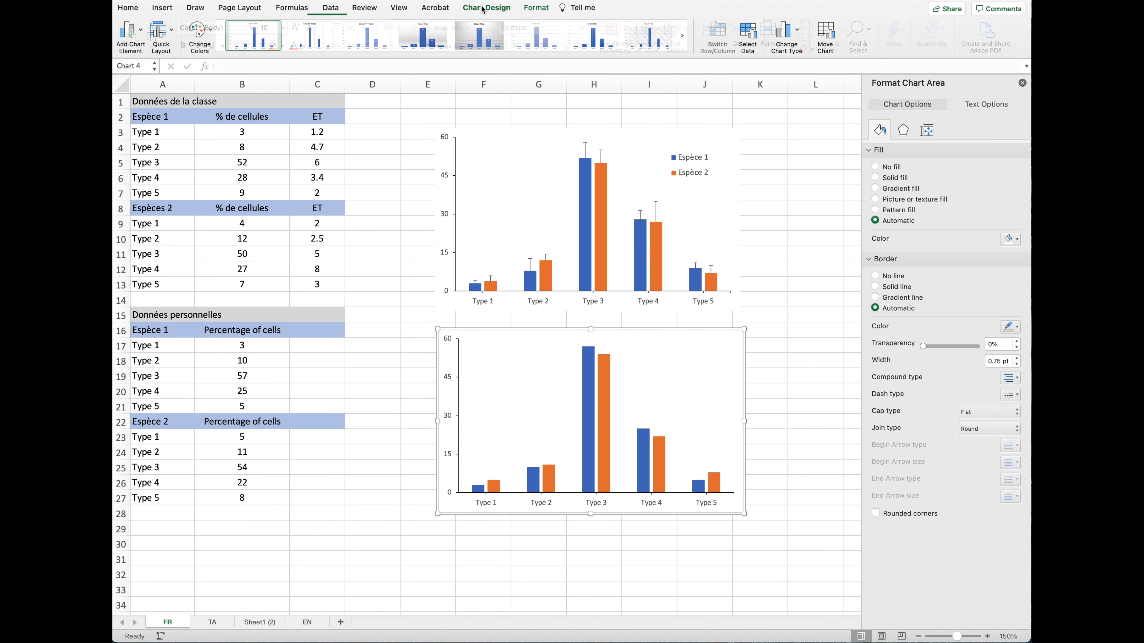
click(131, 36)
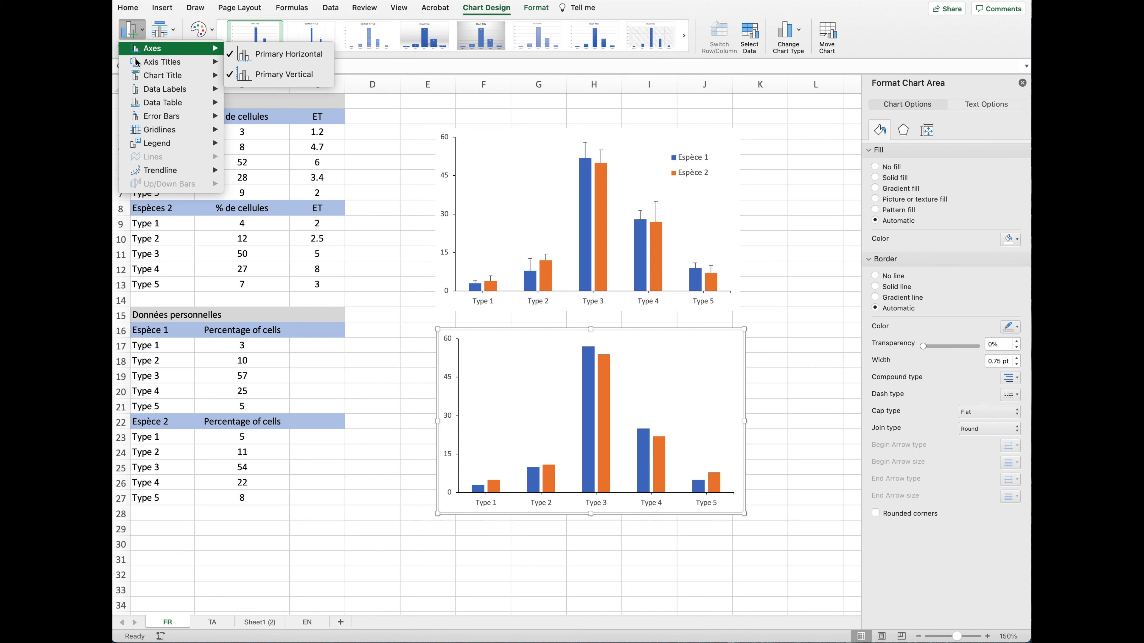
mouse_move(147, 66)
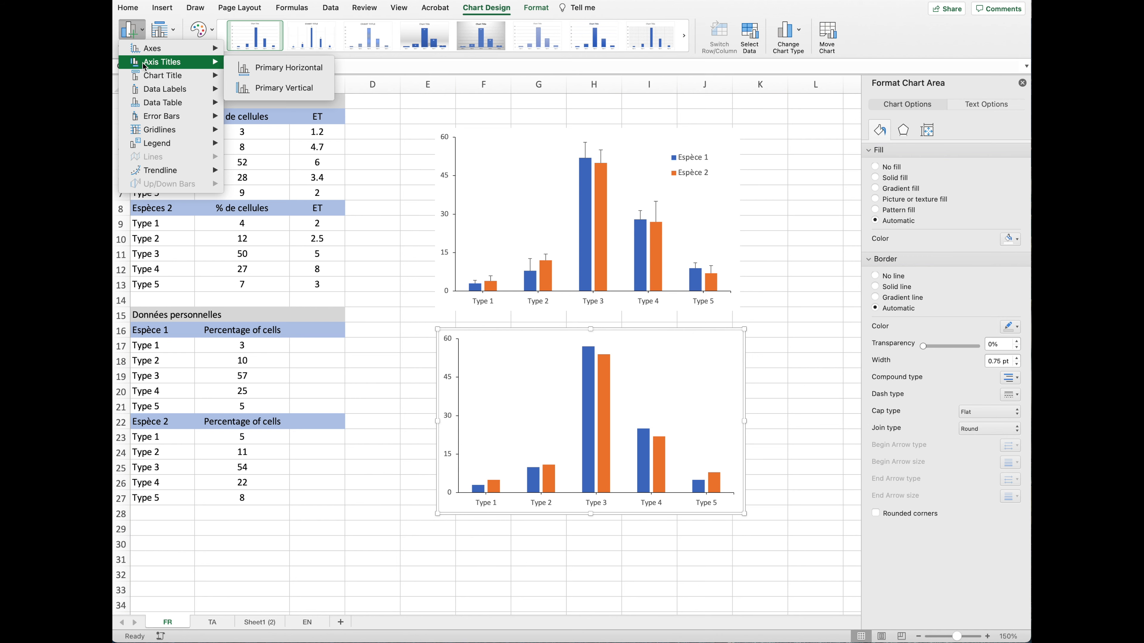
click(280, 72)
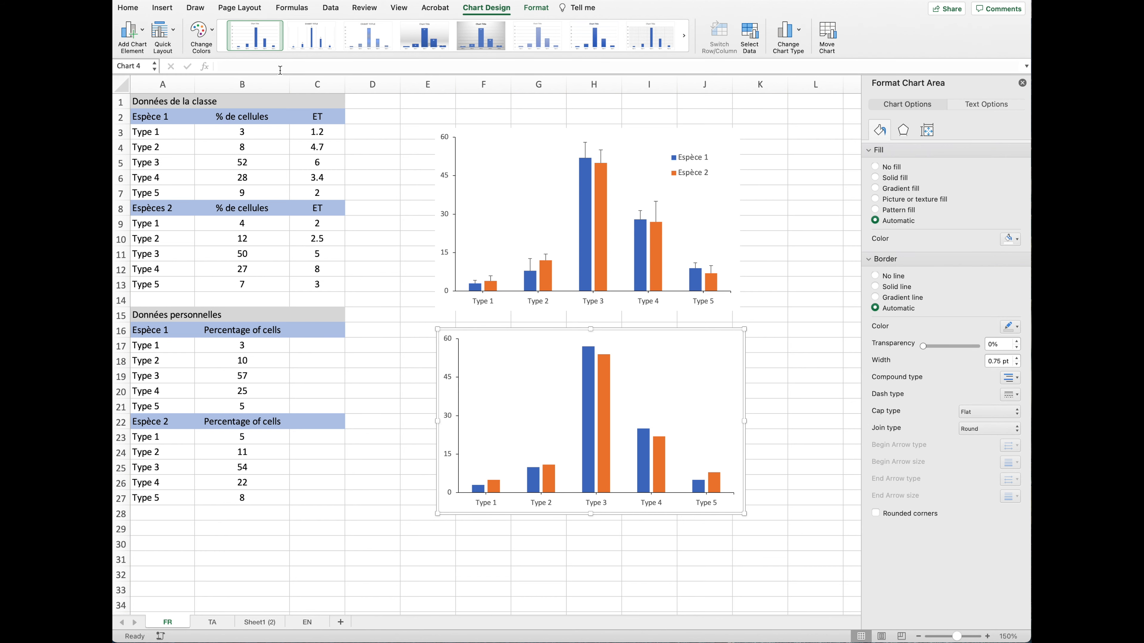
triple_click(596, 497)
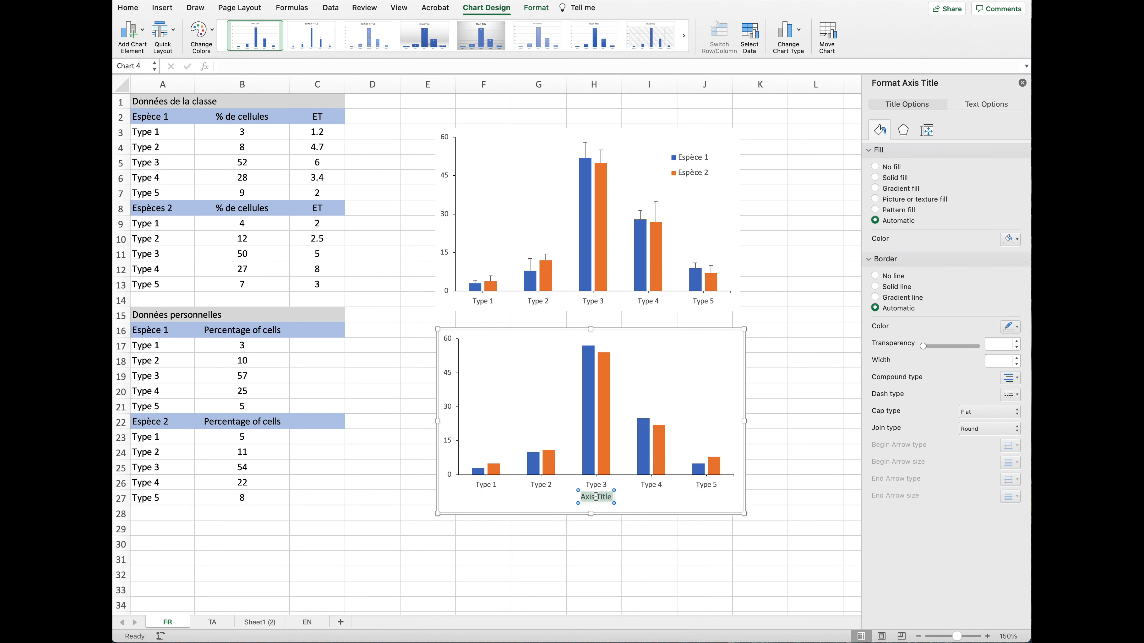
text(Types de Cellules)
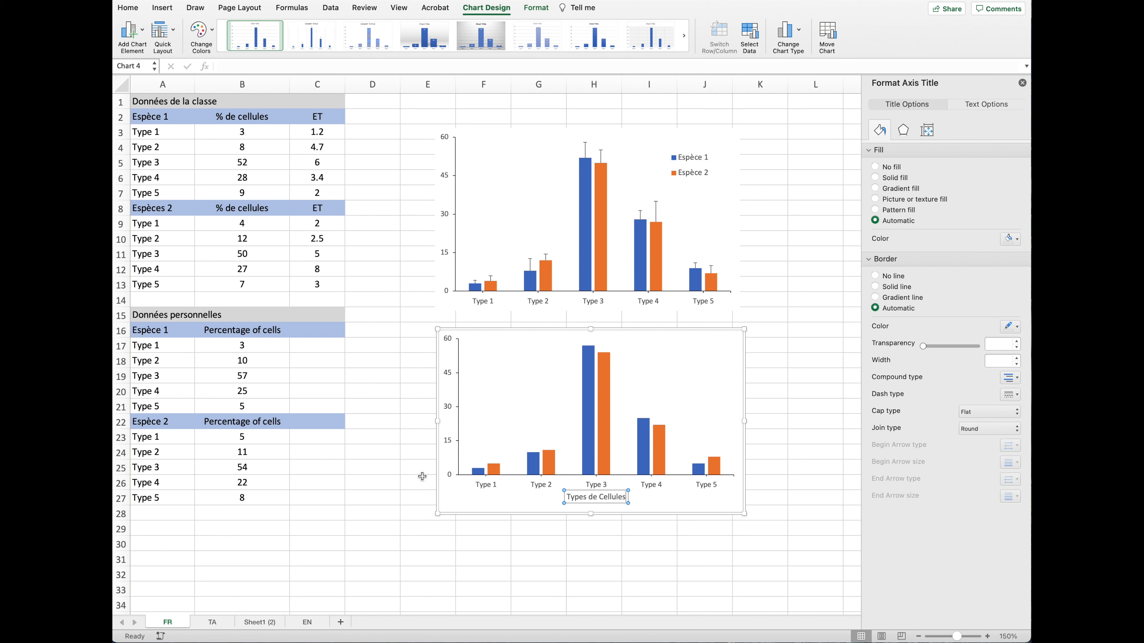
click(550, 563)
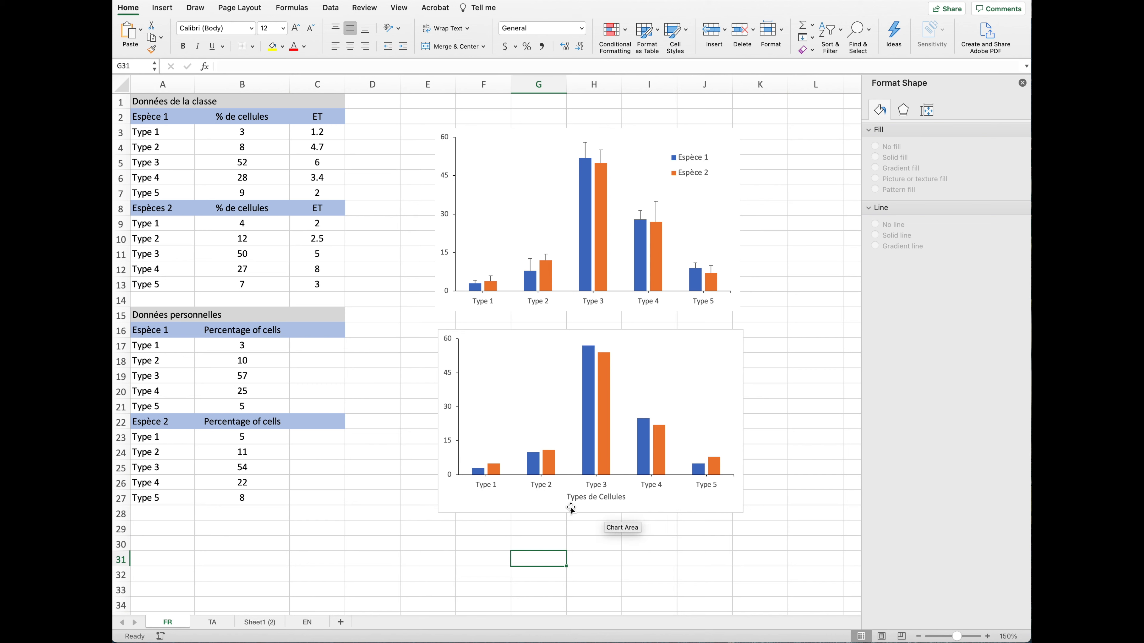
Overlay the personal data chart on the class chart to match its vertical axis length by increasing its height, and place it back below
drag(513, 332, 512, 135)
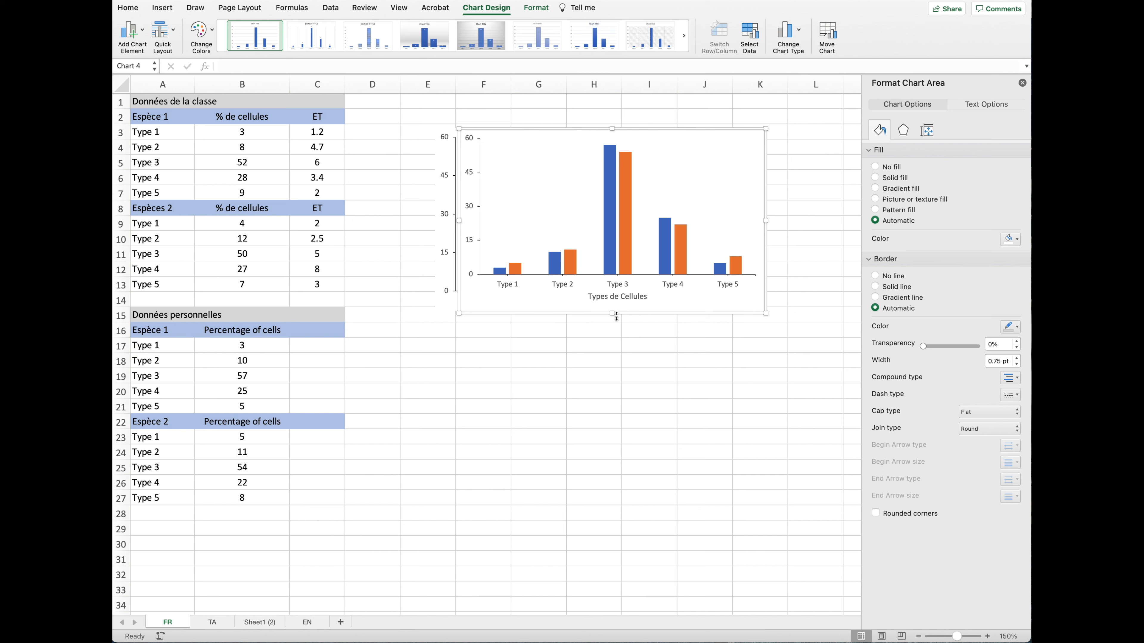
drag(612, 313, 614, 329)
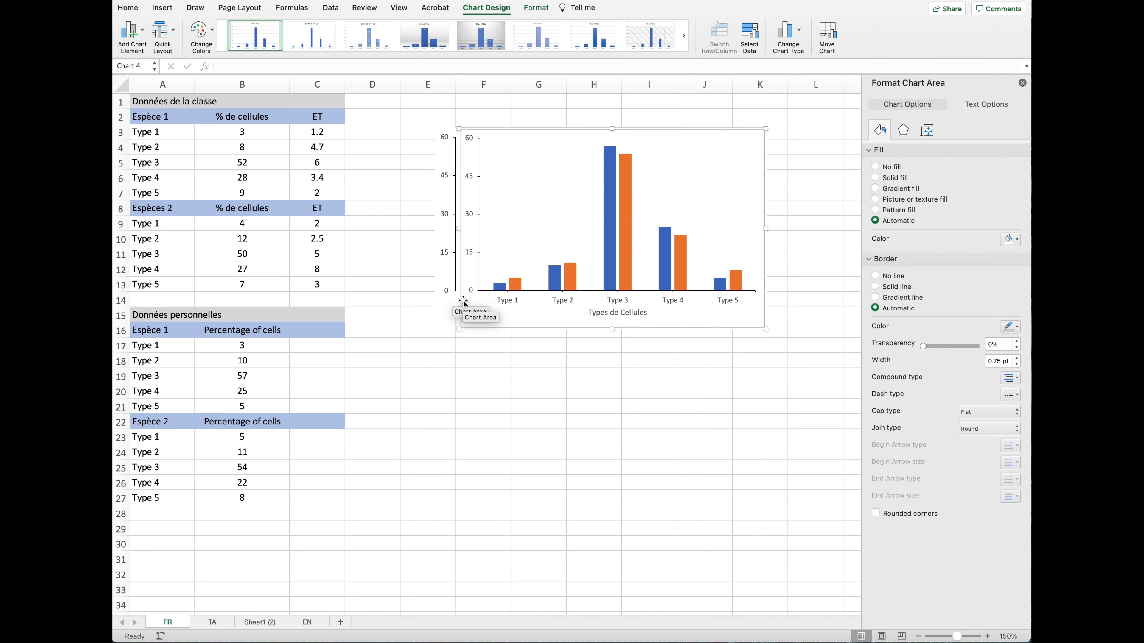
drag(520, 131, 515, 347)
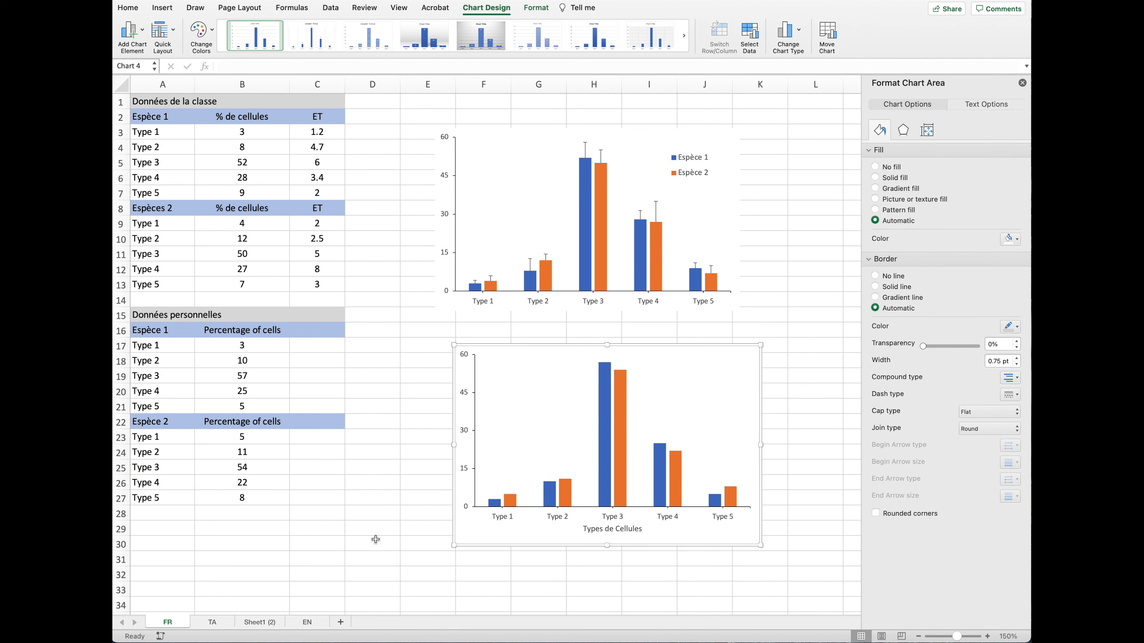
click(470, 600)
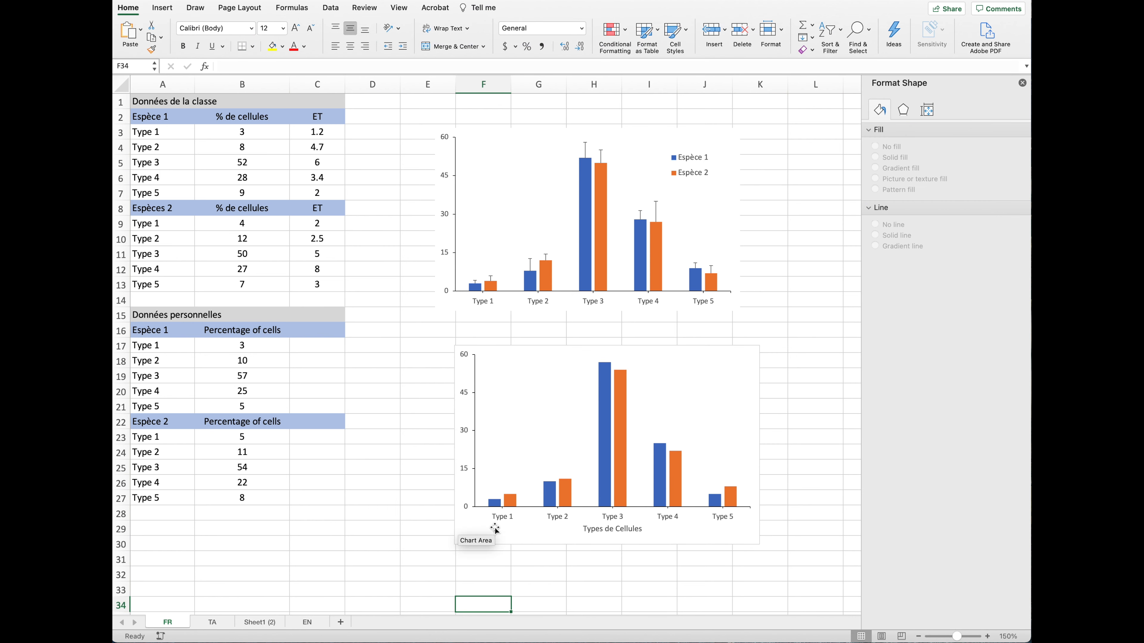
Remove the border line around the personal data chart
click(460, 541)
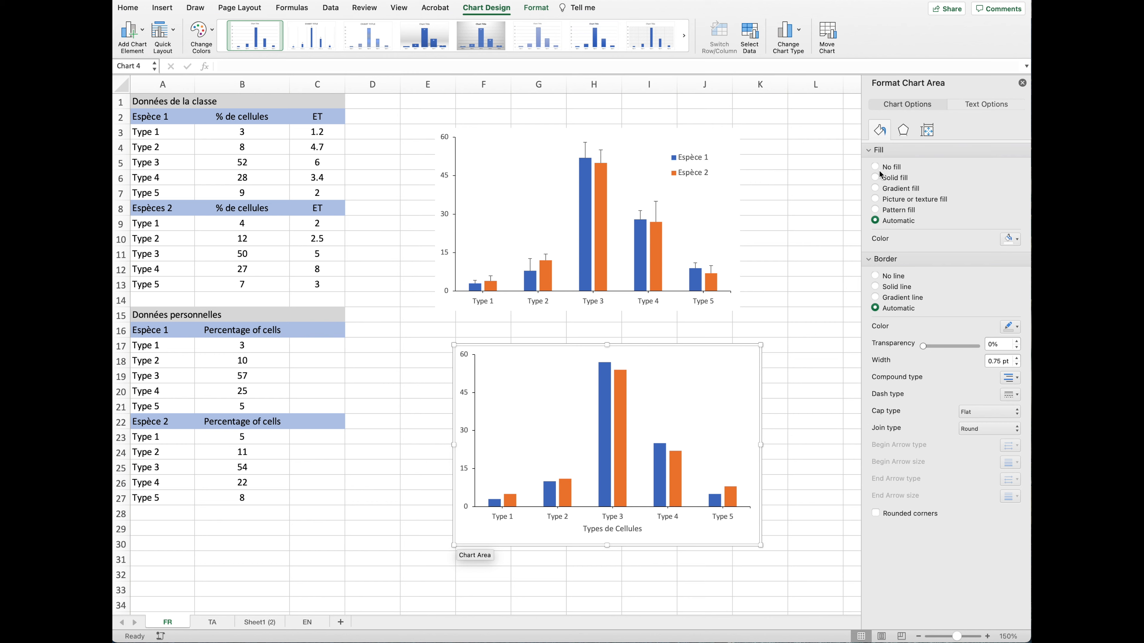
click(875, 276)
click(841, 371)
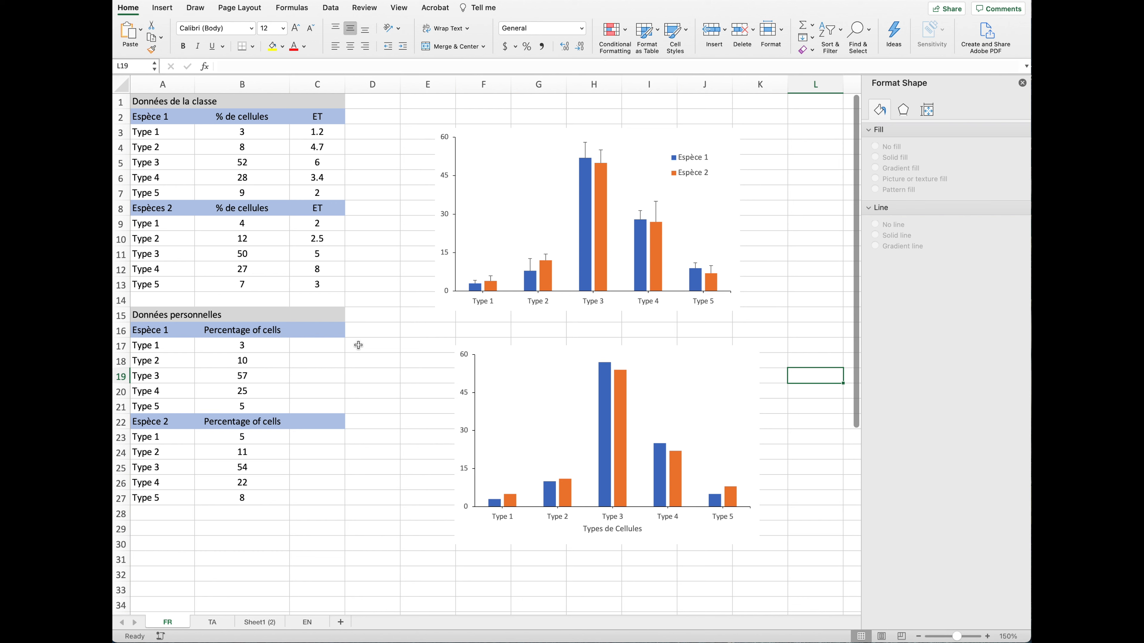
Copy the class data chart and paste it into the blank Word document
click(449, 305)
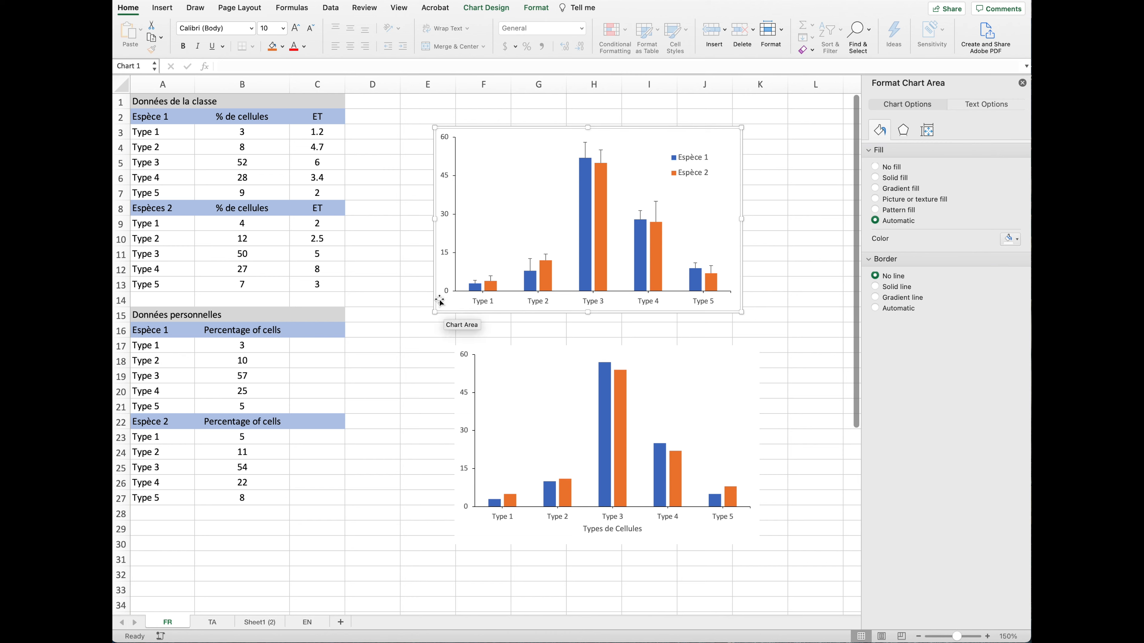
click(442, 309)
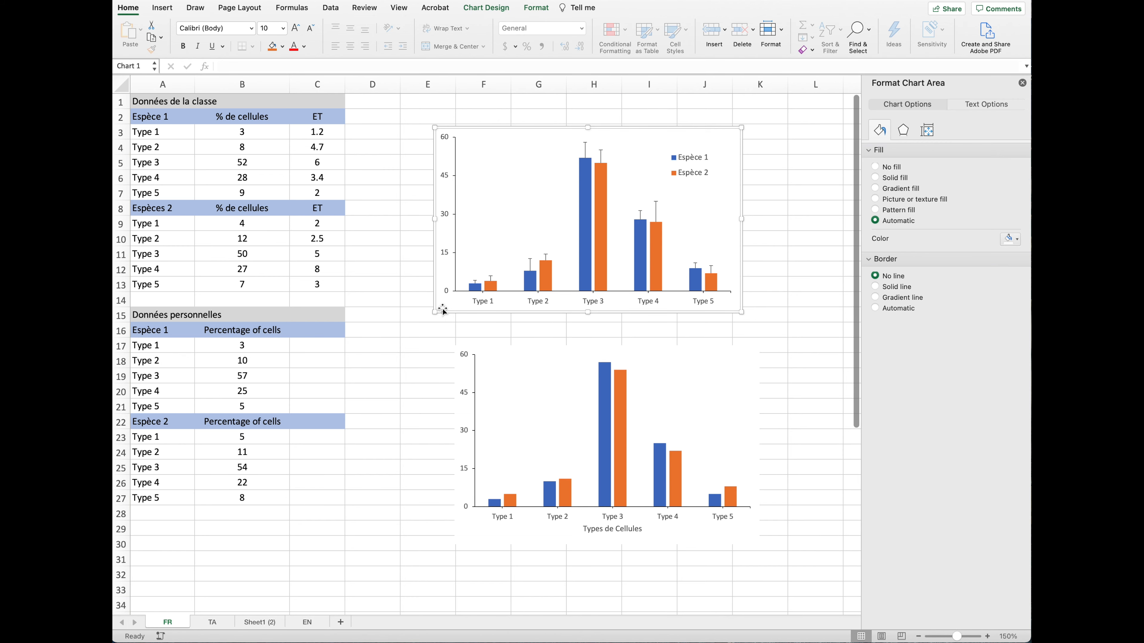
key(super+c)
key(ctrl+Up)
click(729, 302)
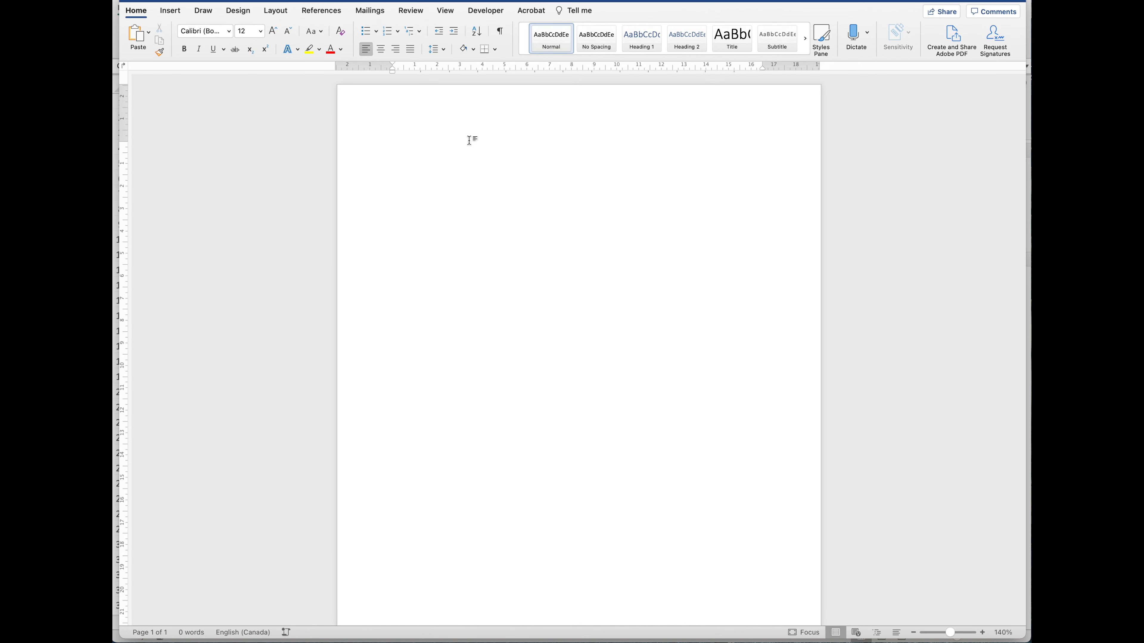
key(super+v)
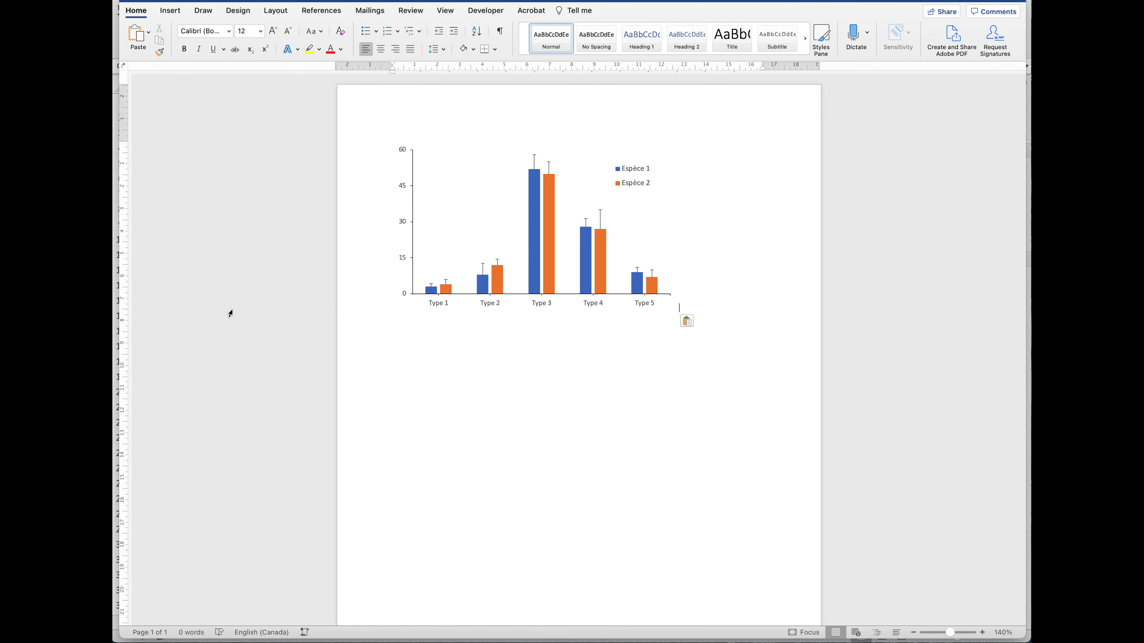
Copy the personal data chart from the Excel workbook and paste it under the class chart in the Word document
key(ctrl+Up)
click(419, 396)
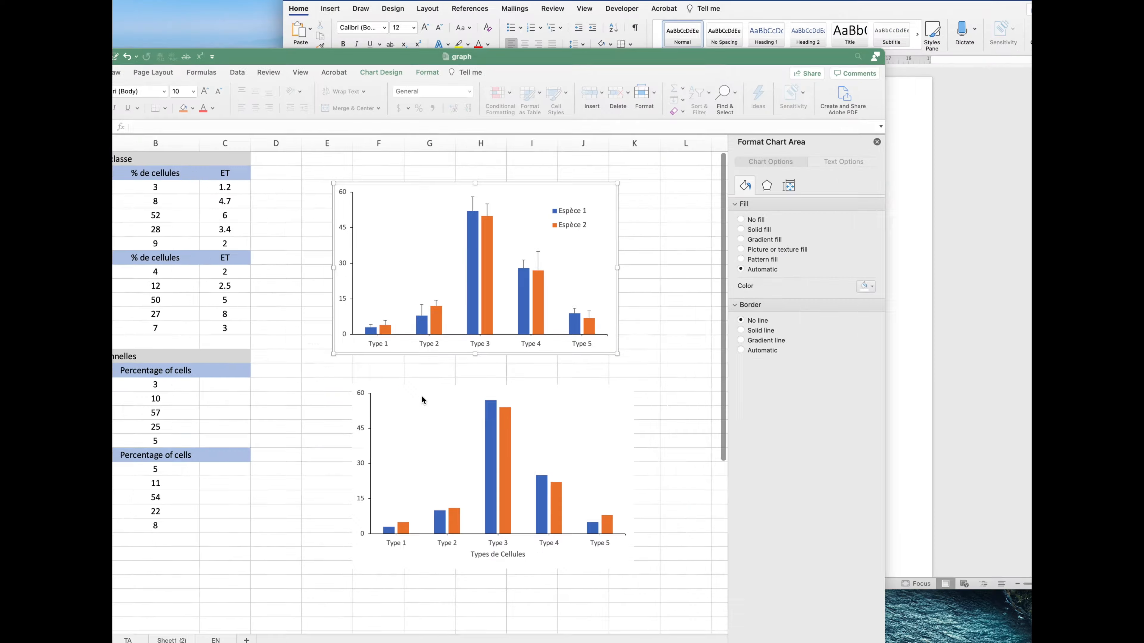
click(510, 470)
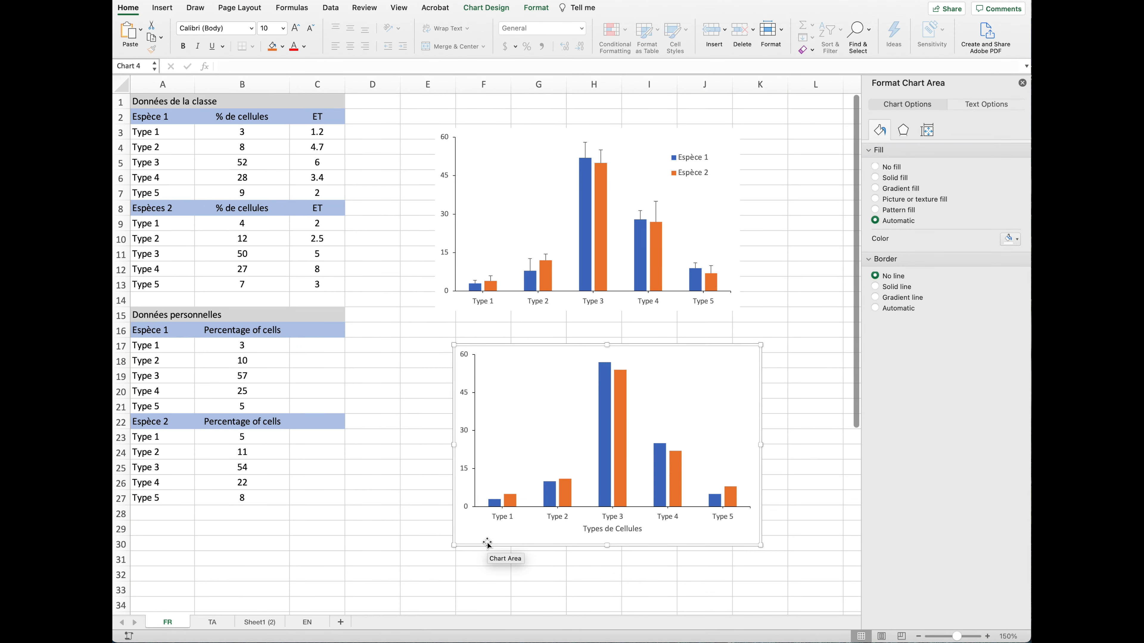
key(ctrl+Up)
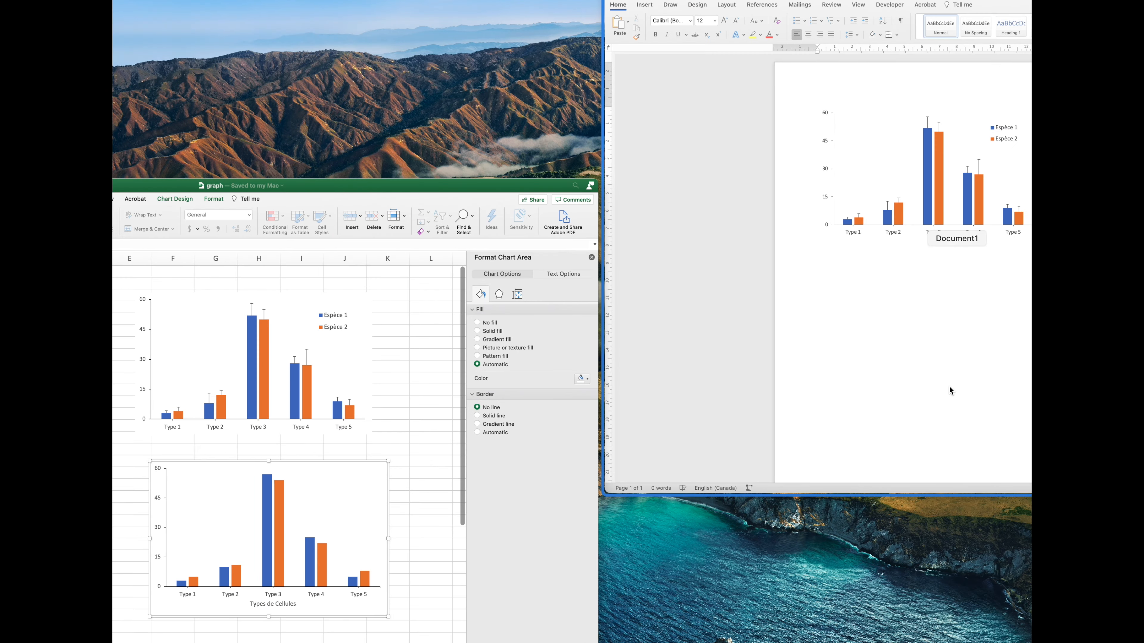
click(948, 386)
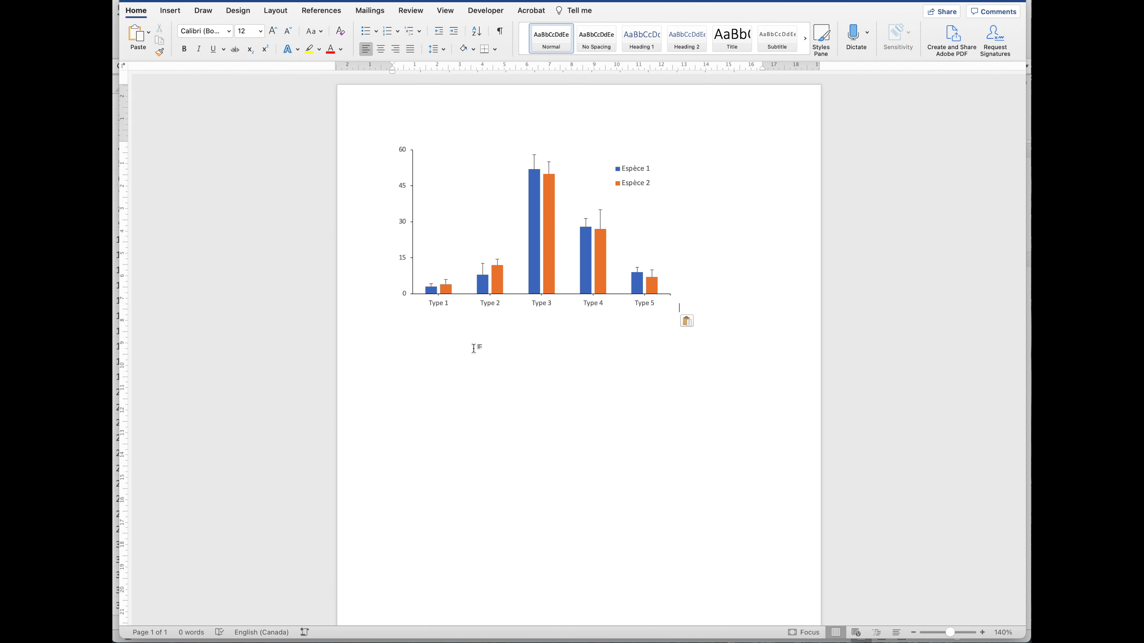
key(super+v)
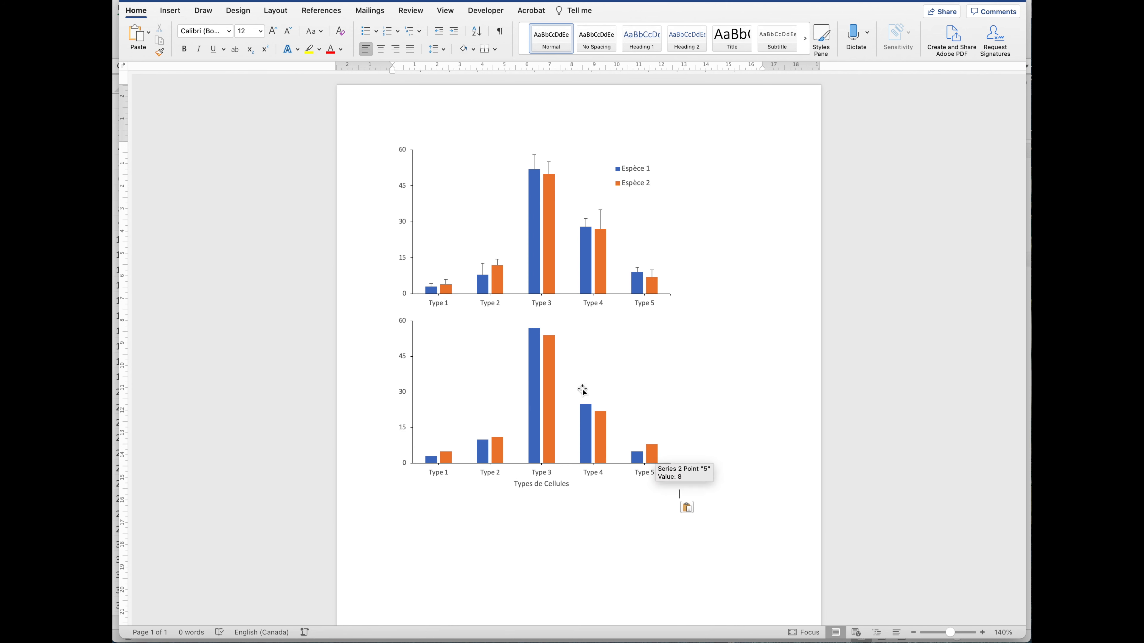
Set the pasted personal data chart's text wrapping to In Front of Text
click(446, 336)
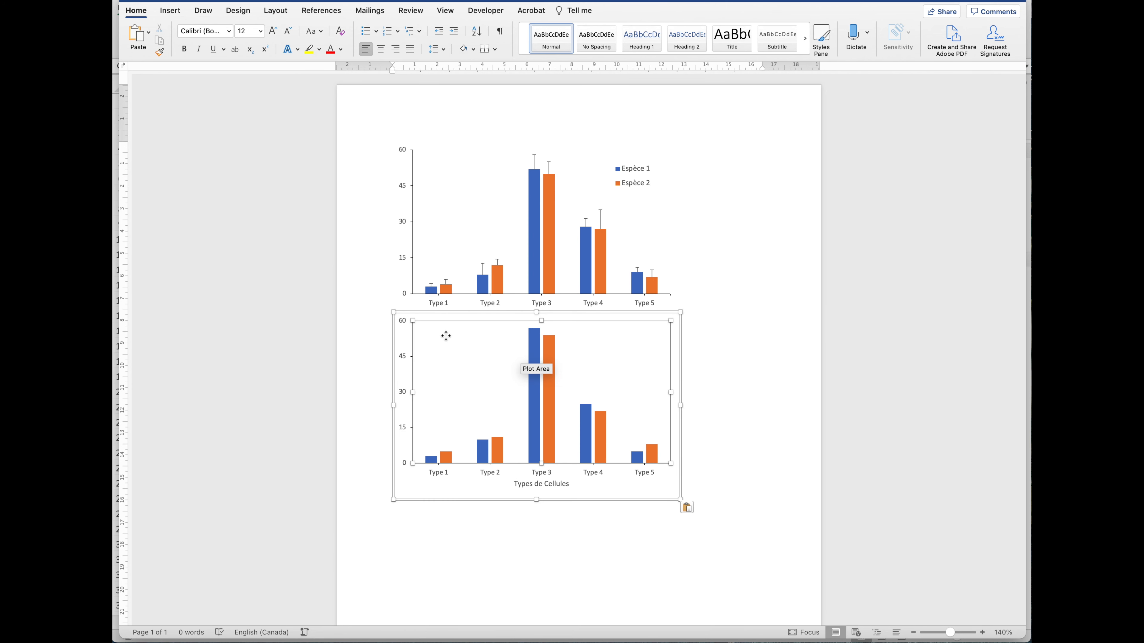
click(421, 316)
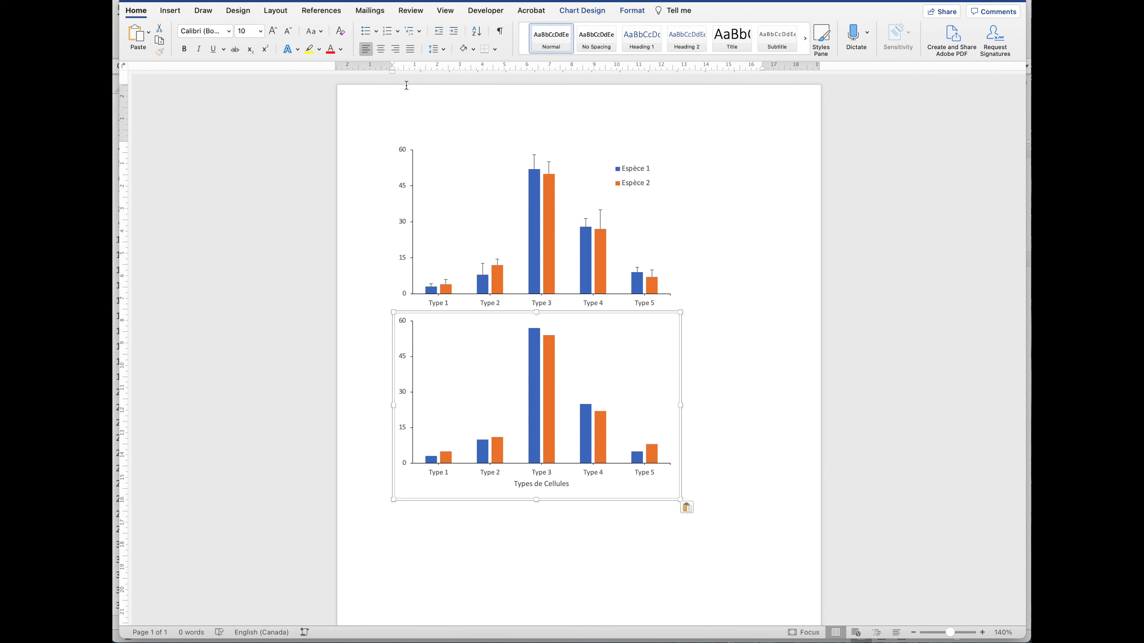
click(276, 10)
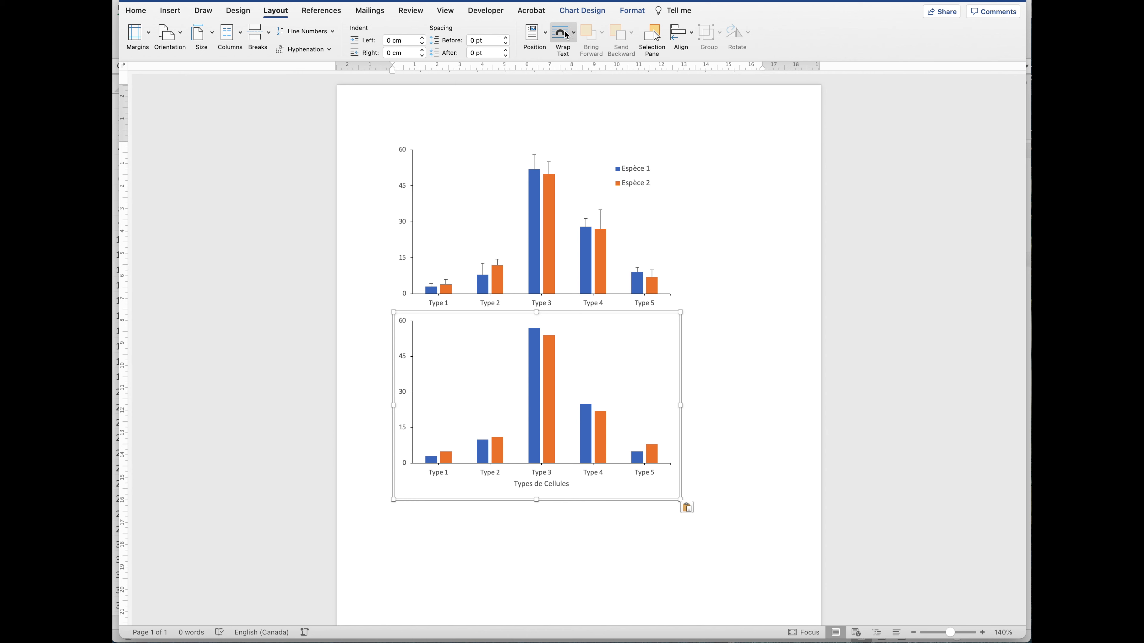
click(576, 36)
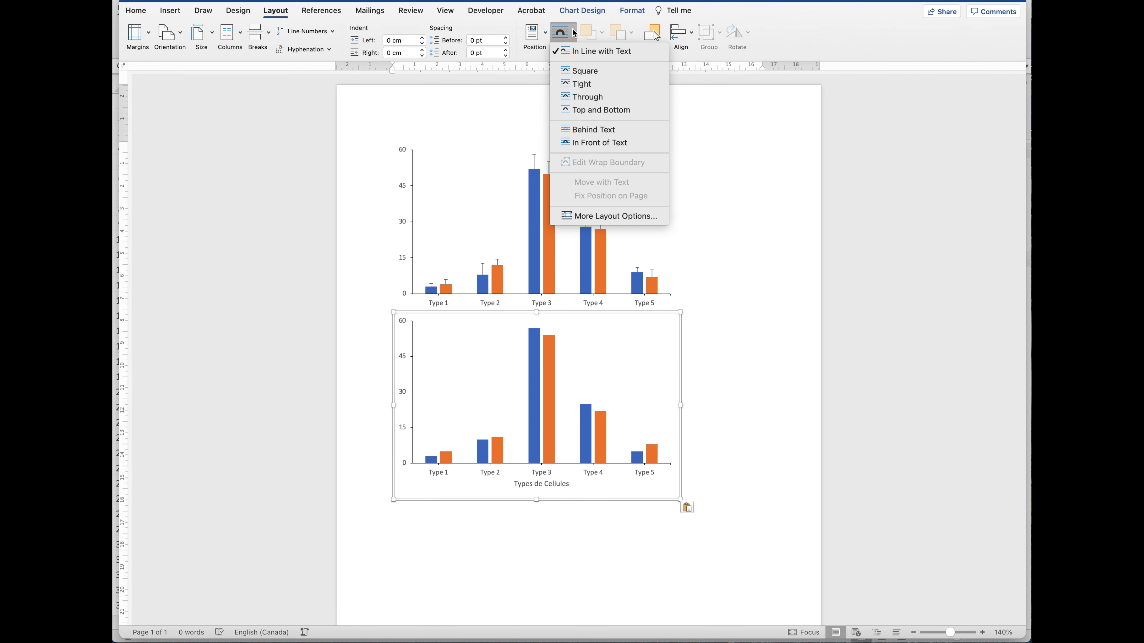
click(581, 143)
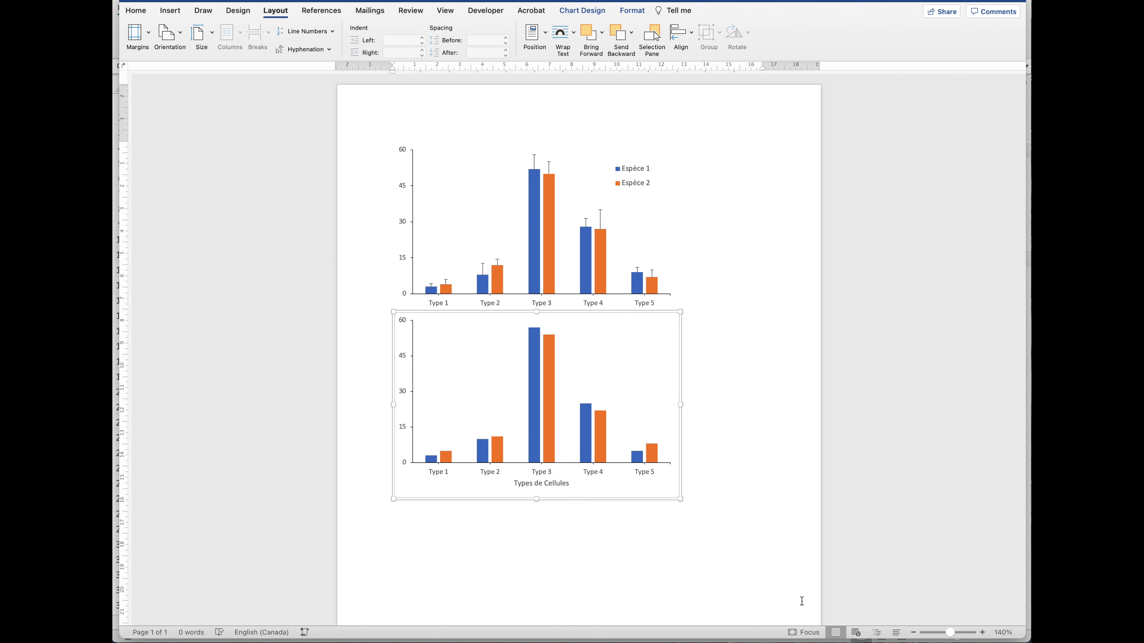
Nudge the personal data chart upward until it covers the class chart's category labels but leaves its horizontal axis and tick marks showing
key(Up)
key(Up)
key(Up)
key(Up)
key(Up)
key(Up)
key(Up)
key(Up)
key(Up)
key(Up)
key(Up)
key(Up)
key(Up)
key(Up)
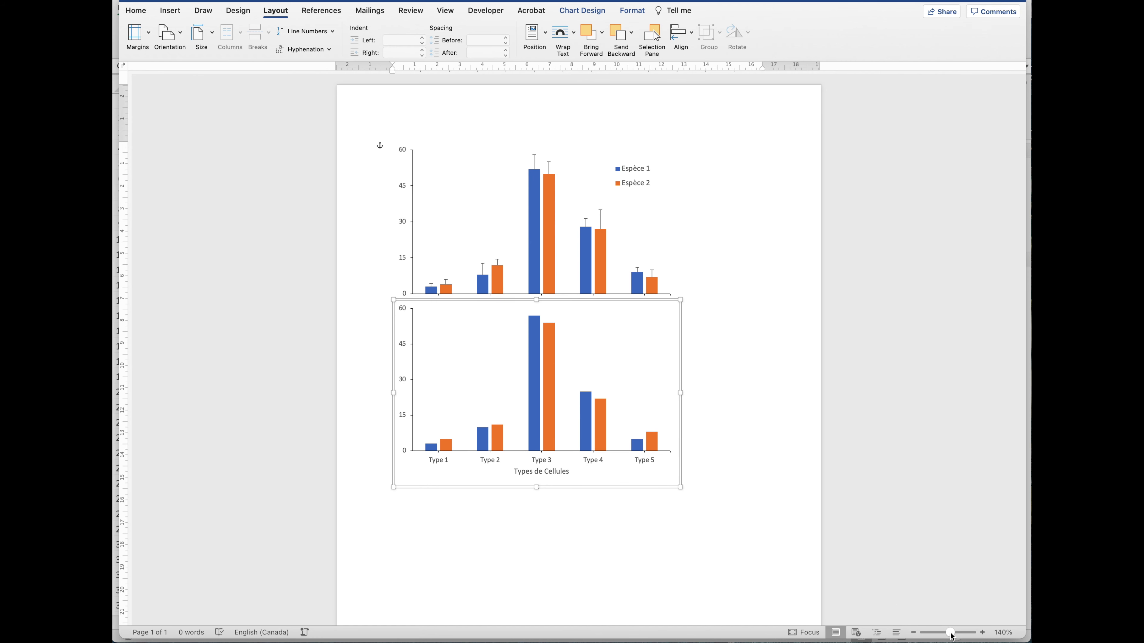
click(982, 633)
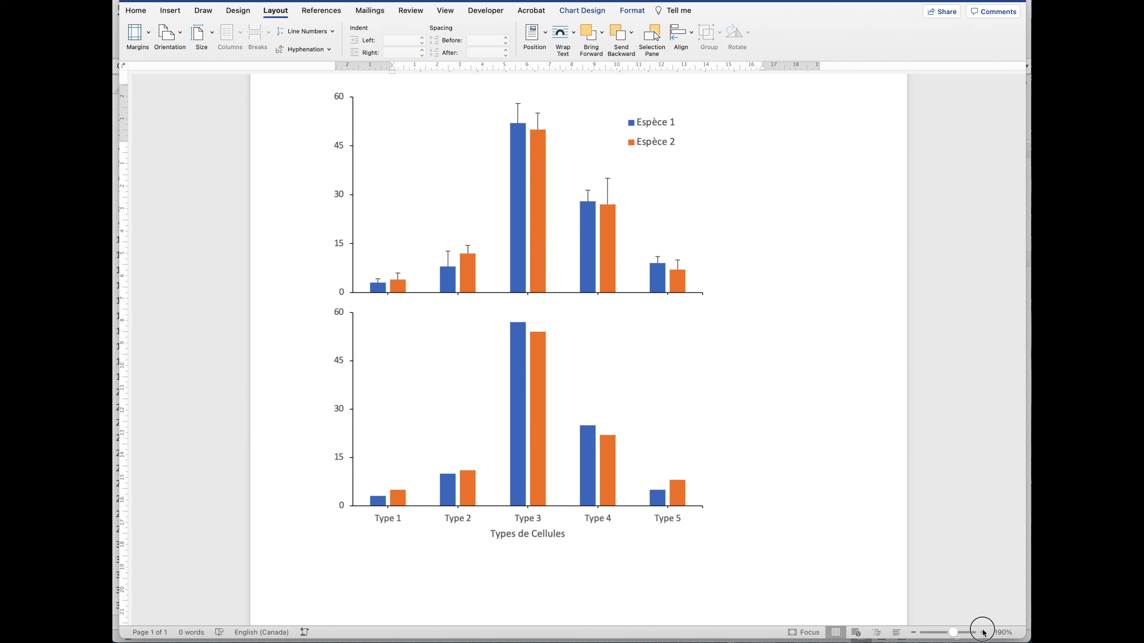
click(982, 633)
click(982, 633)
click(982, 633)
click(982, 632)
click(982, 632)
key(Up)
key(Up)
key(Up)
key(Up)
key(Up)
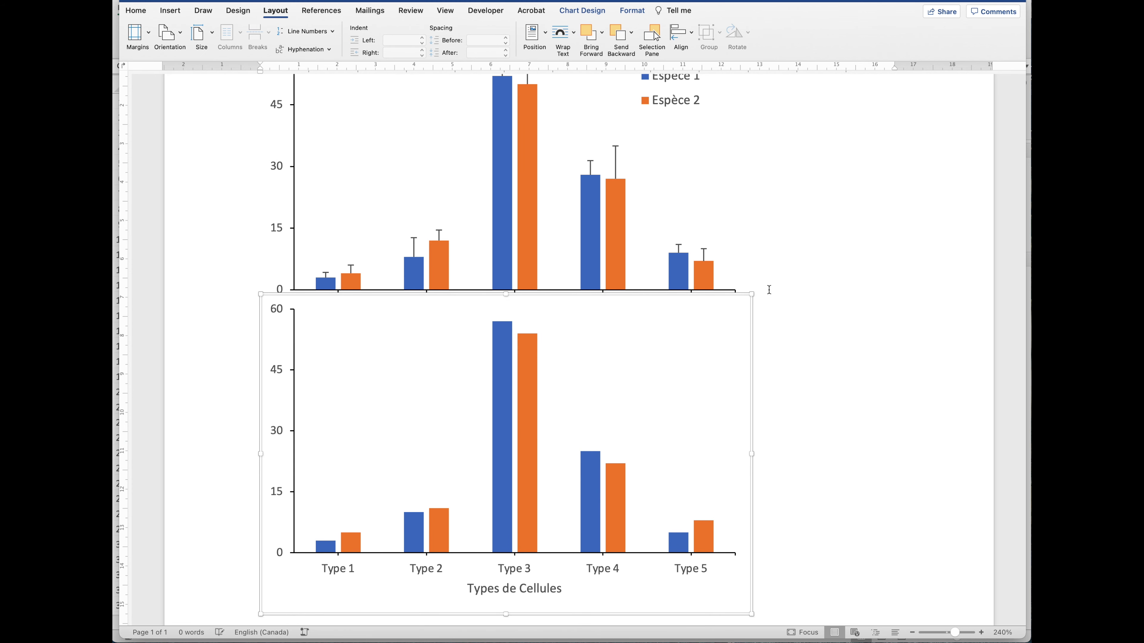
click(811, 295)
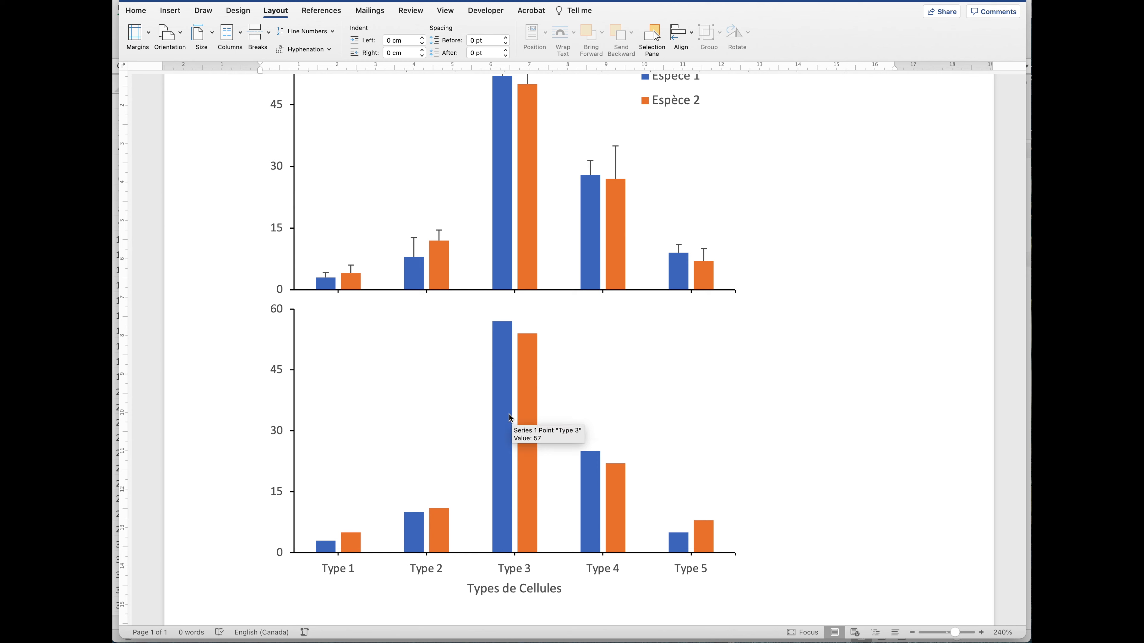
Examine the two stacked charts at 500% zoom, checking how their axes line up and where they meet
click(971, 634)
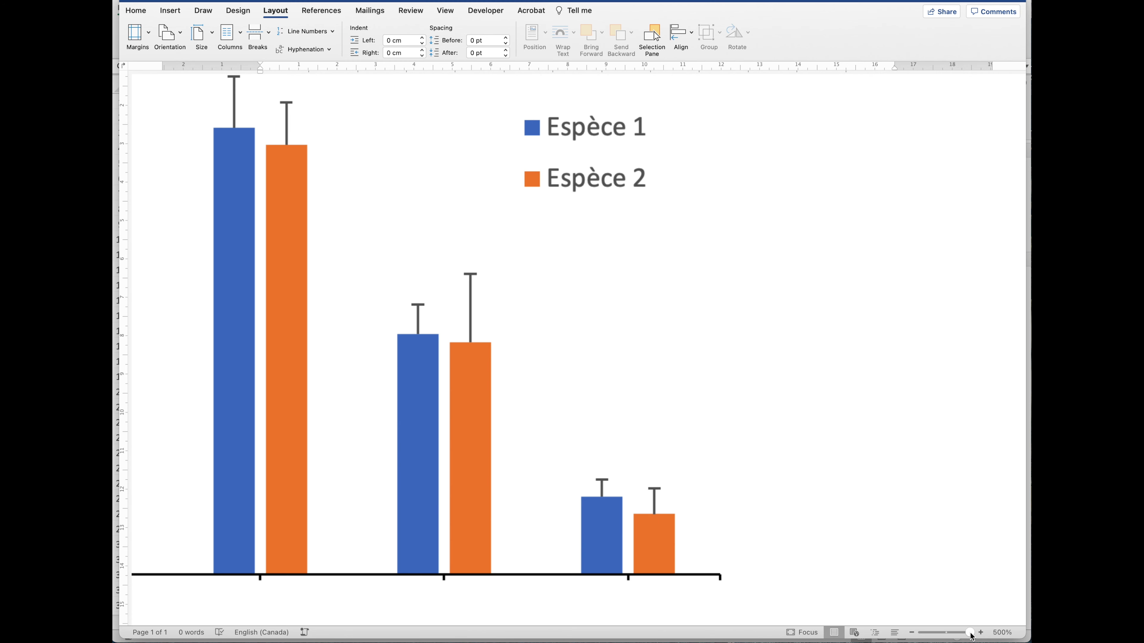
scroll(688, 431, left, 10)
scroll(688, 431, up, 3)
scroll(423, 271, up, 3)
scroll(423, 271, left, 2)
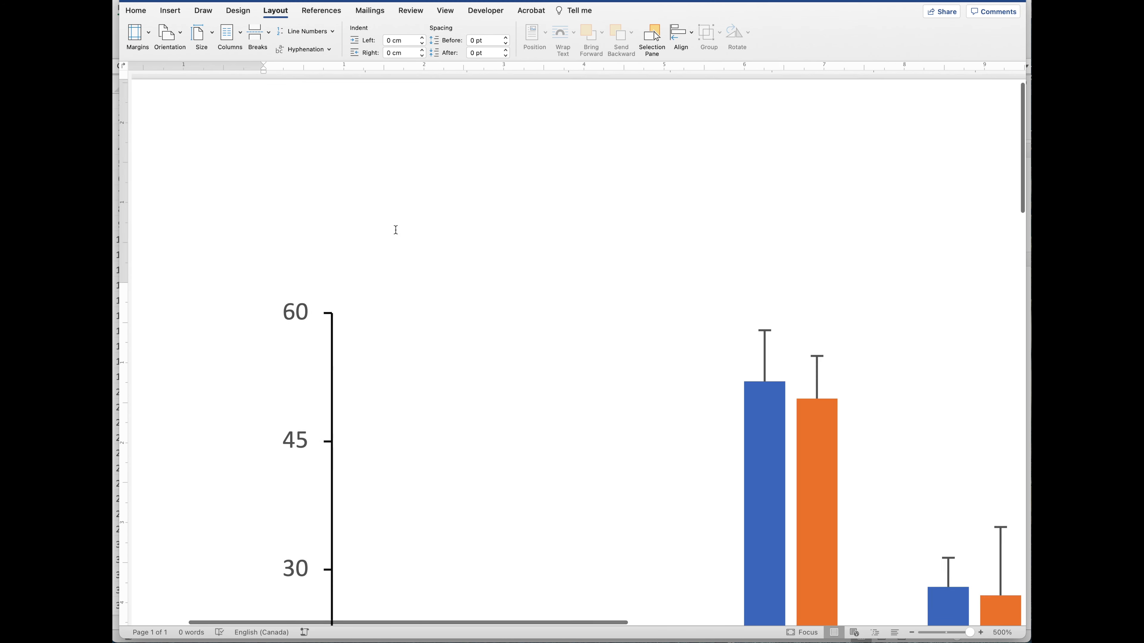
scroll(373, 314, down, 8)
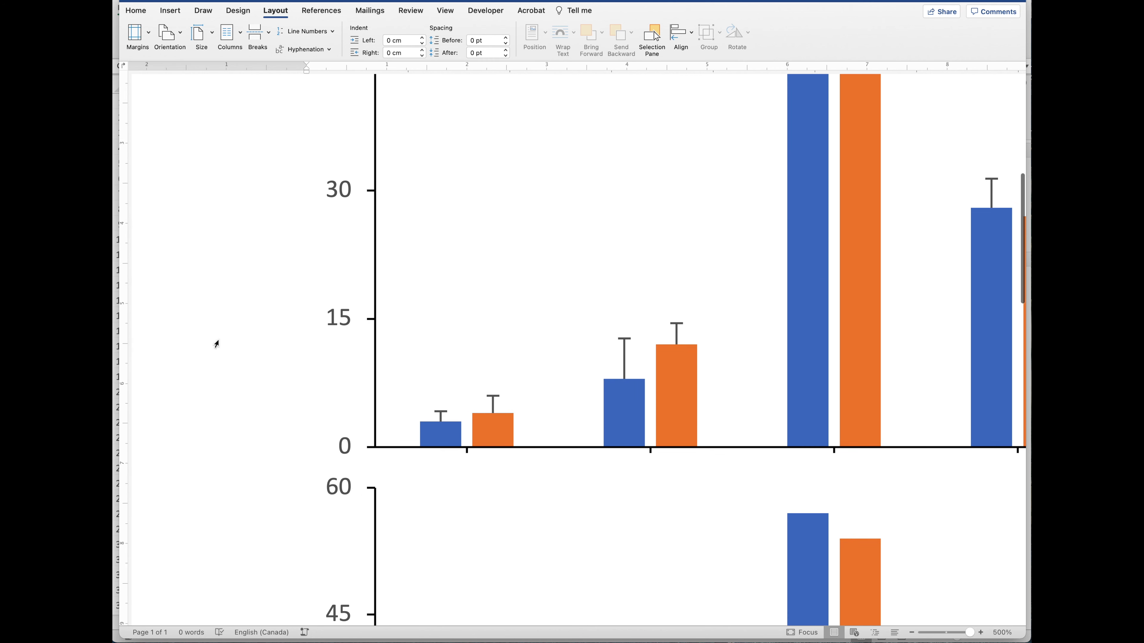
Draw a straight vertical line about 0.76 cm long bridging the gap between the two charts' vertical axes
click(171, 13)
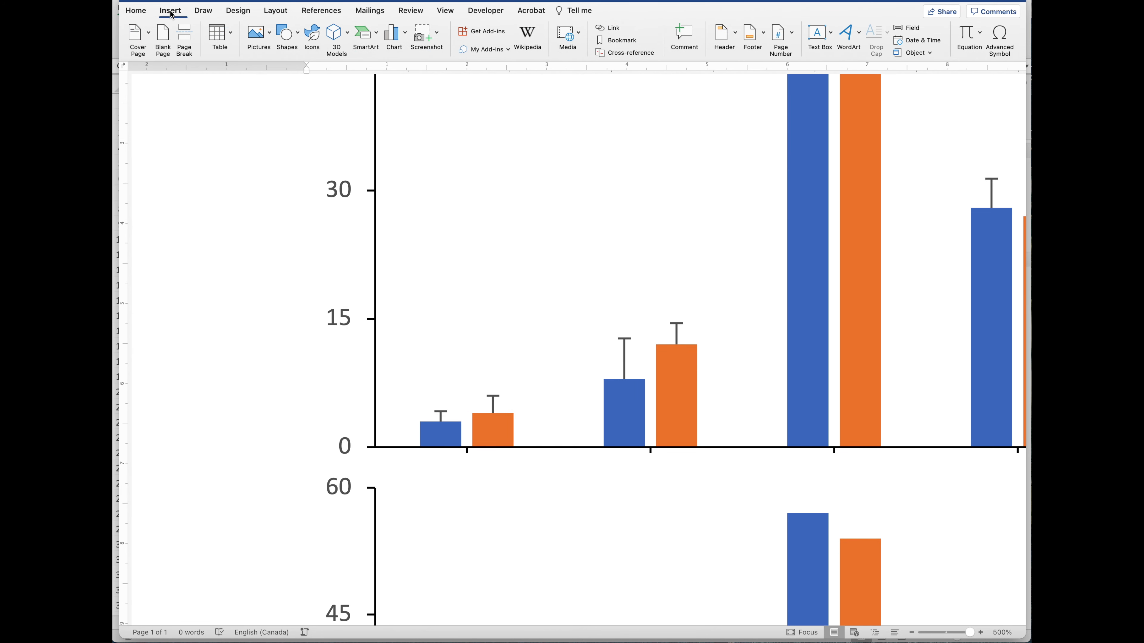
click(299, 37)
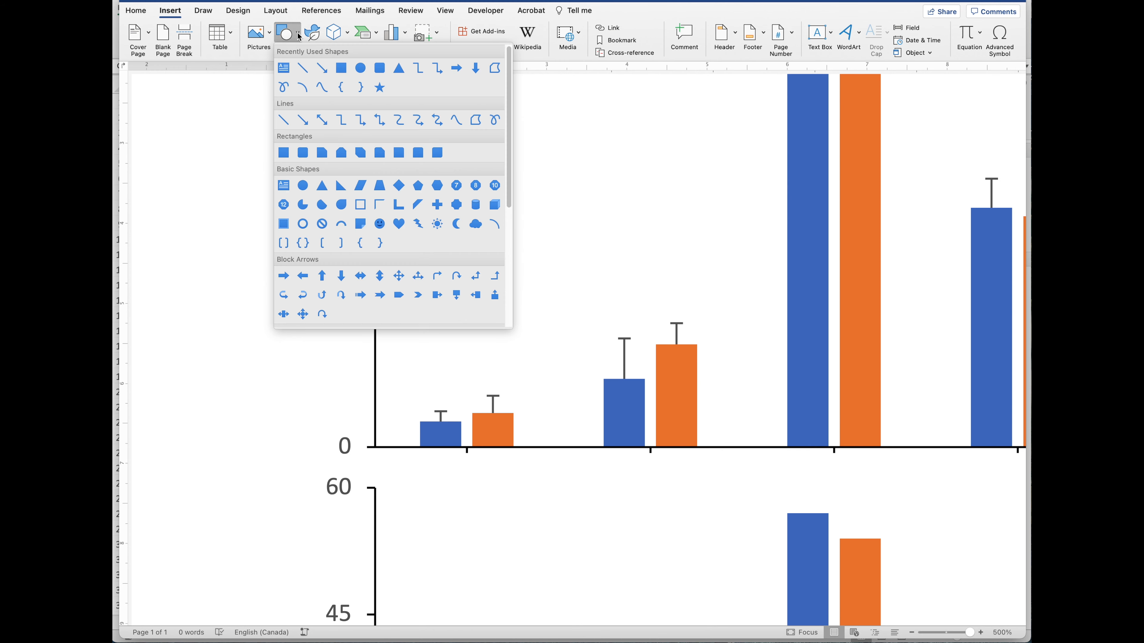
click(306, 72)
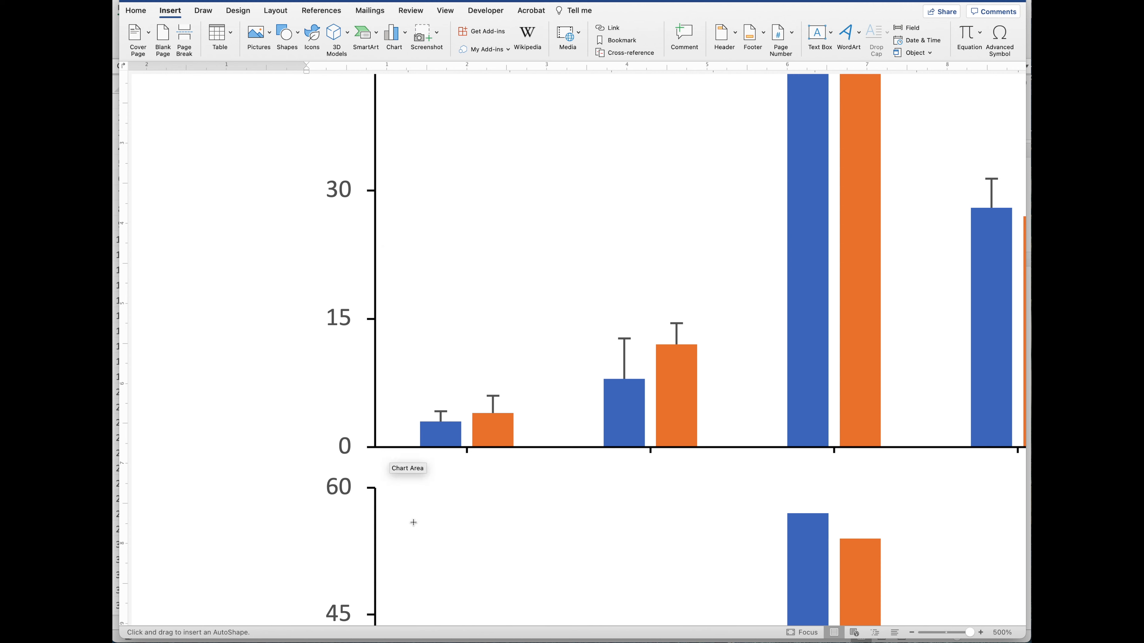
drag(375, 439, 380, 500)
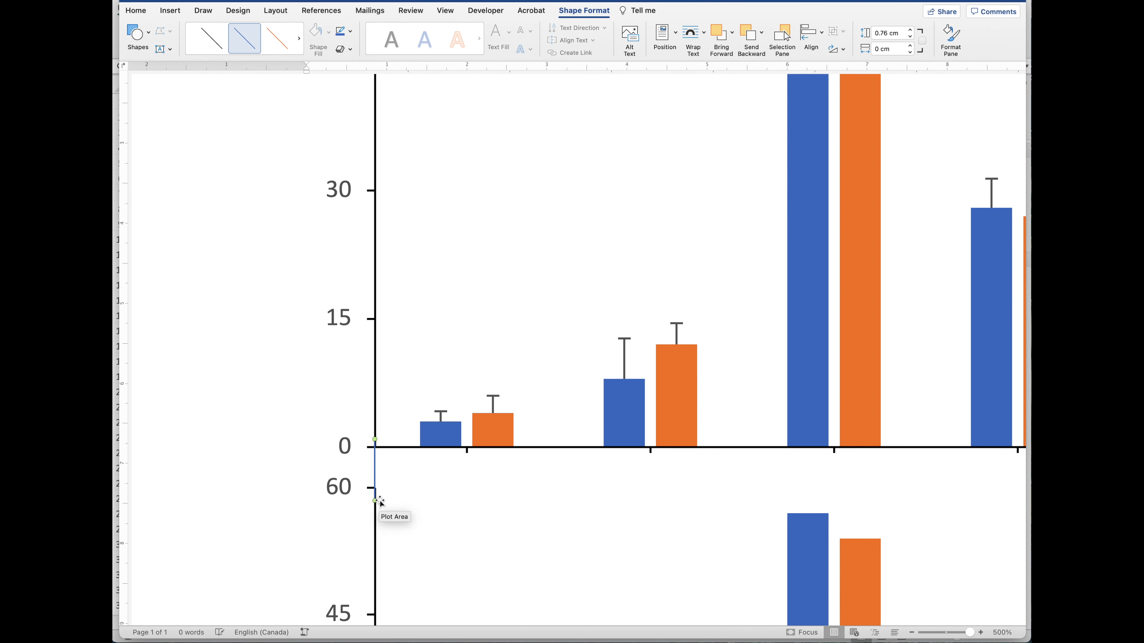
Format the connecting line between the vertical axes as solid black with a width of 0.75 pt
right_click(375, 461)
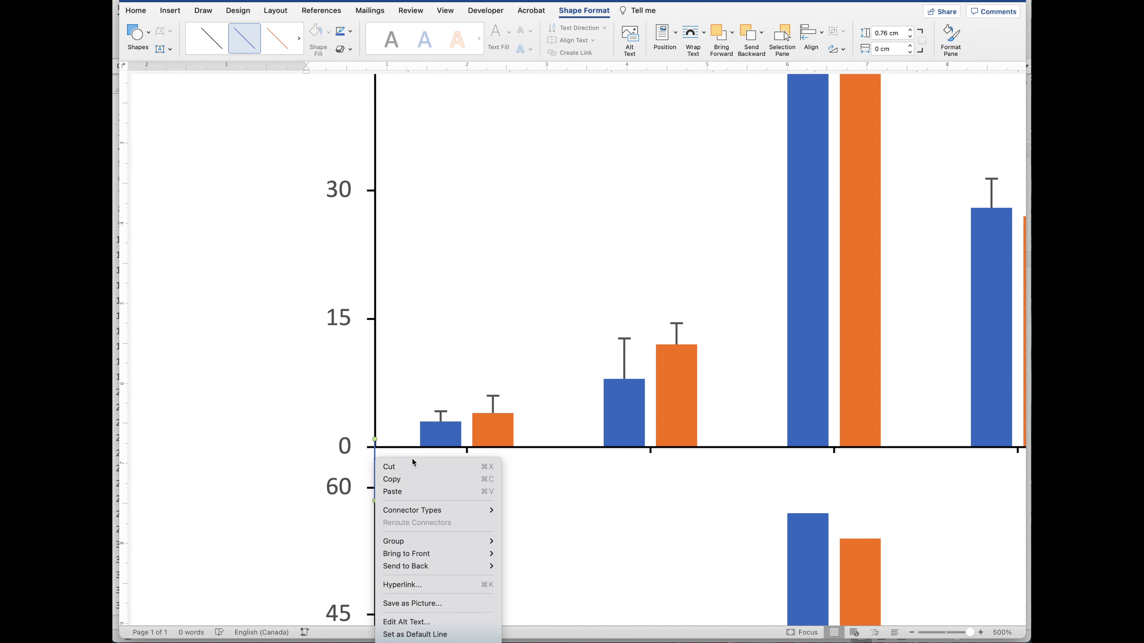
mouse_move(409, 570)
click(409, 642)
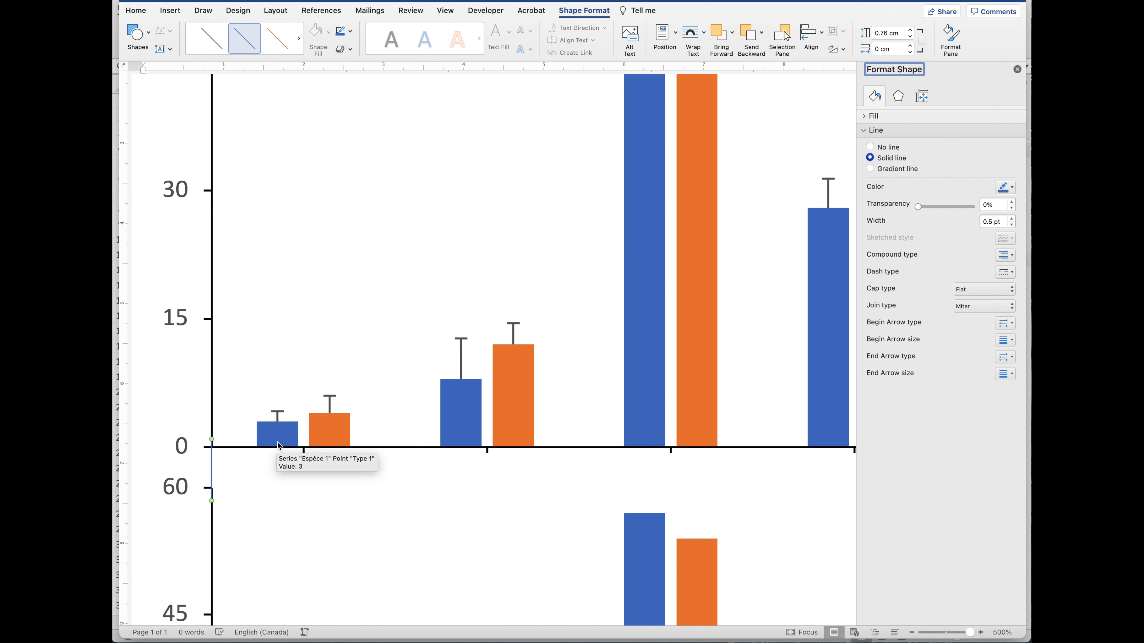
click(1013, 189)
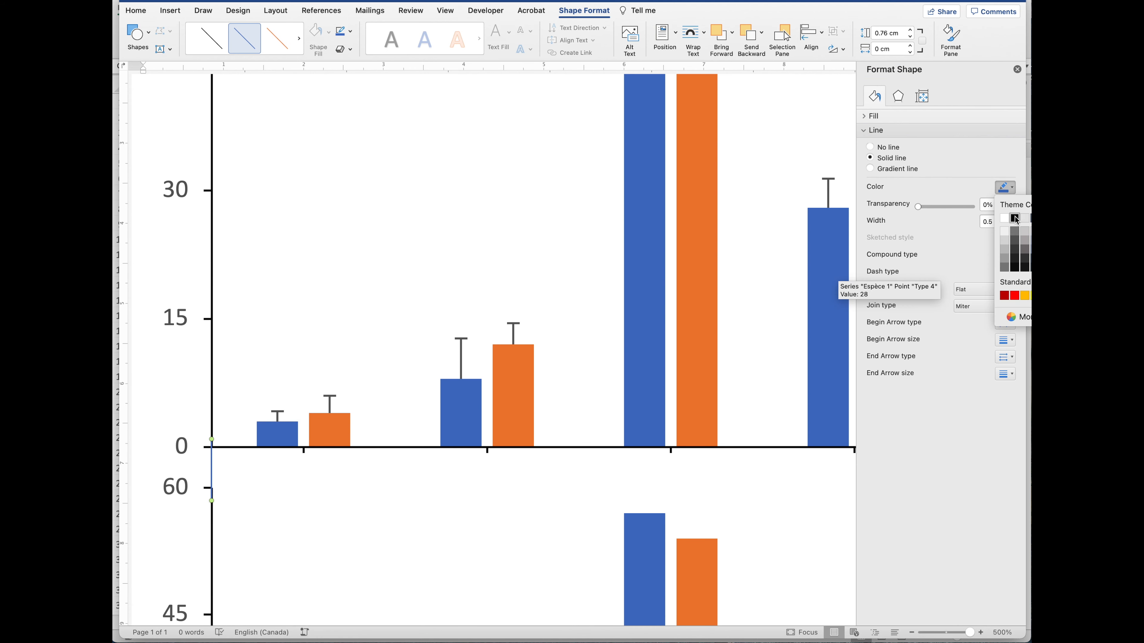
click(1015, 219)
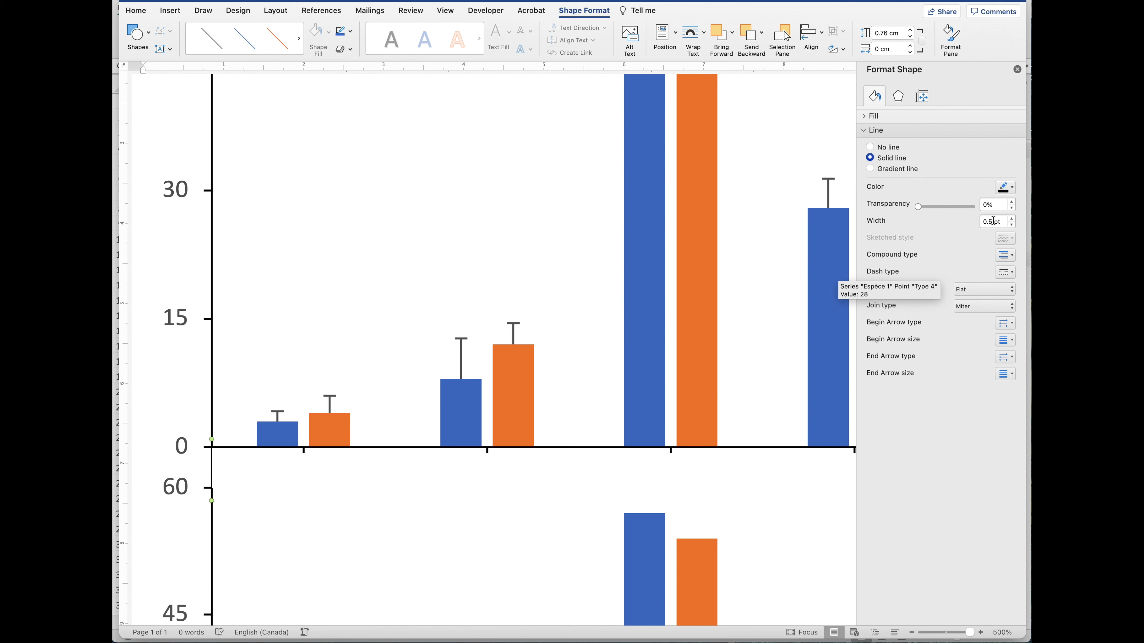
click(989, 223)
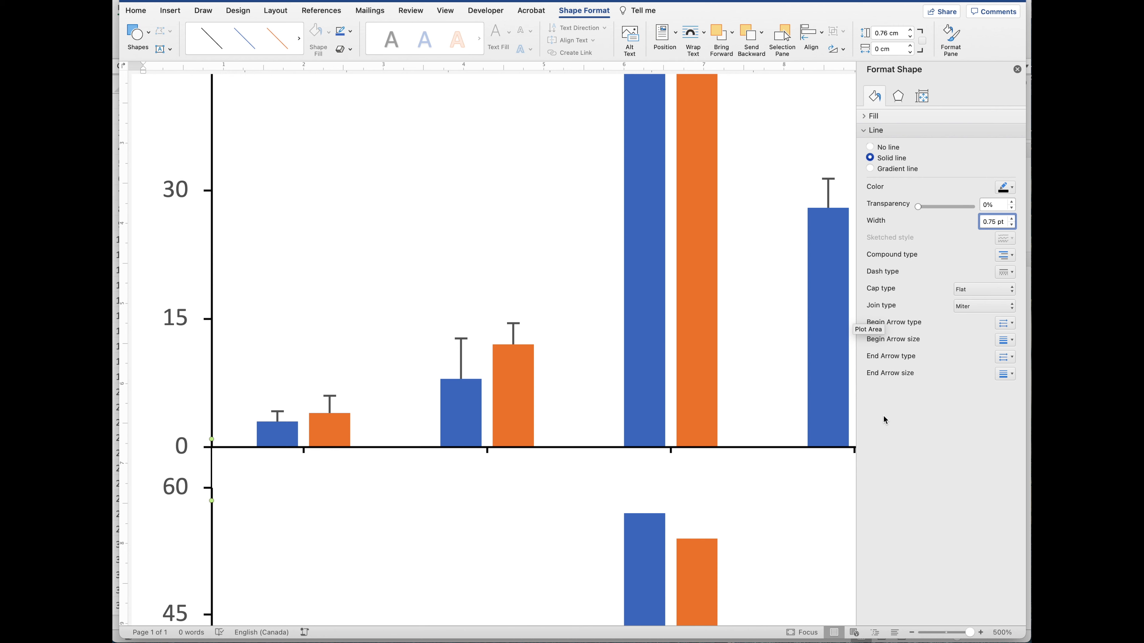
click(212, 455)
click(183, 367)
click(143, 370)
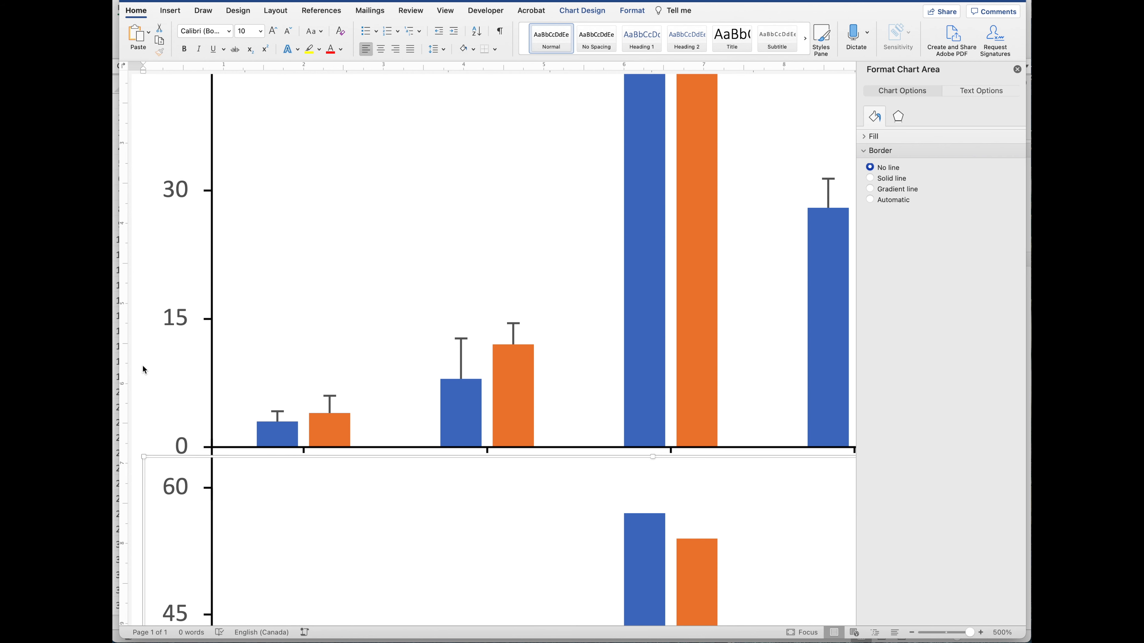
Examine the stacked charts at zoom levels from 100% to 150%, checking how the joined vertical axis looks
click(947, 633)
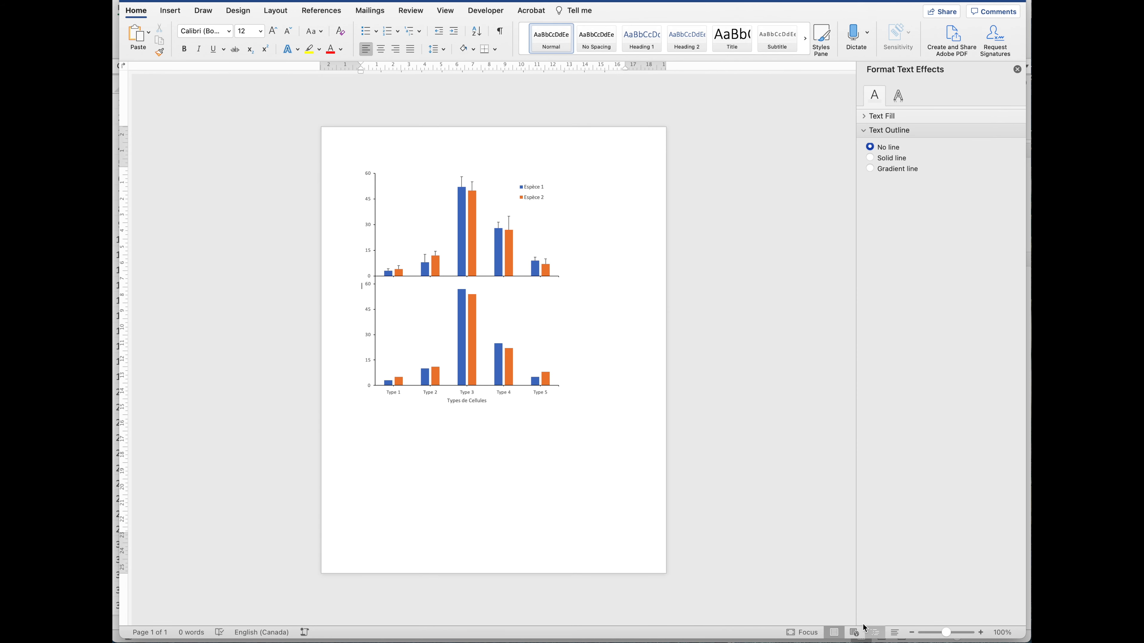
click(466, 519)
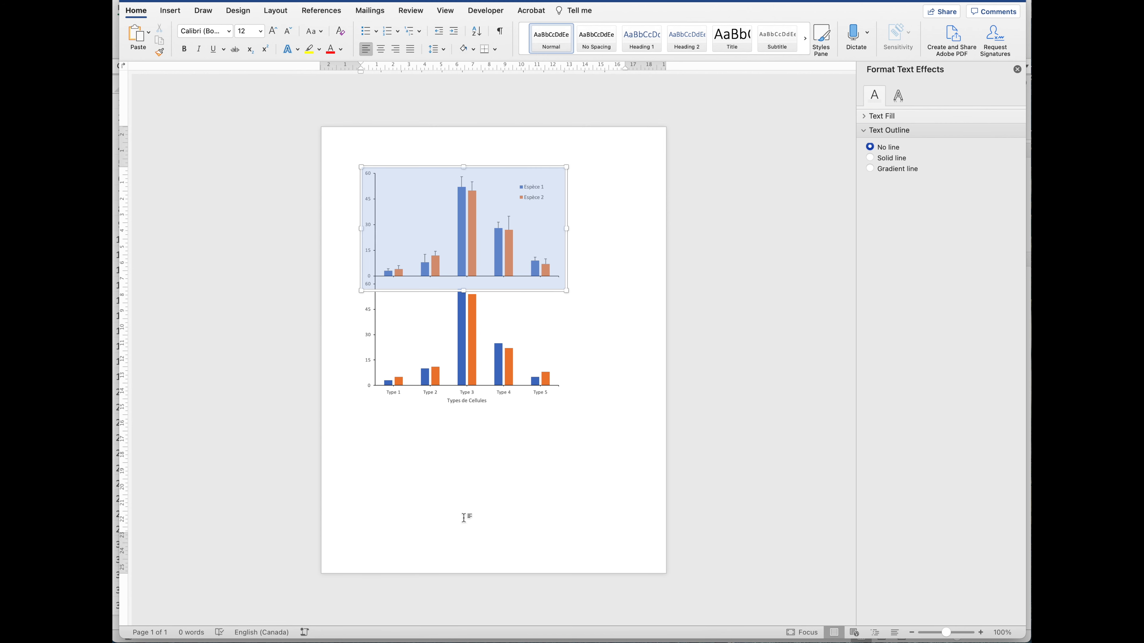
click(615, 323)
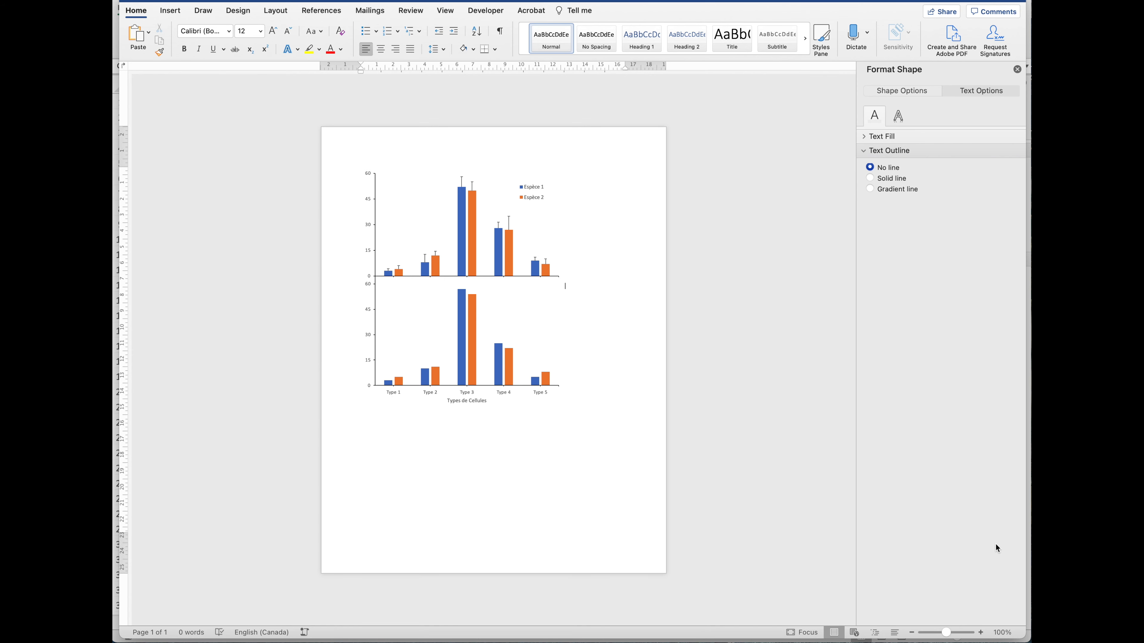
click(981, 633)
click(980, 633)
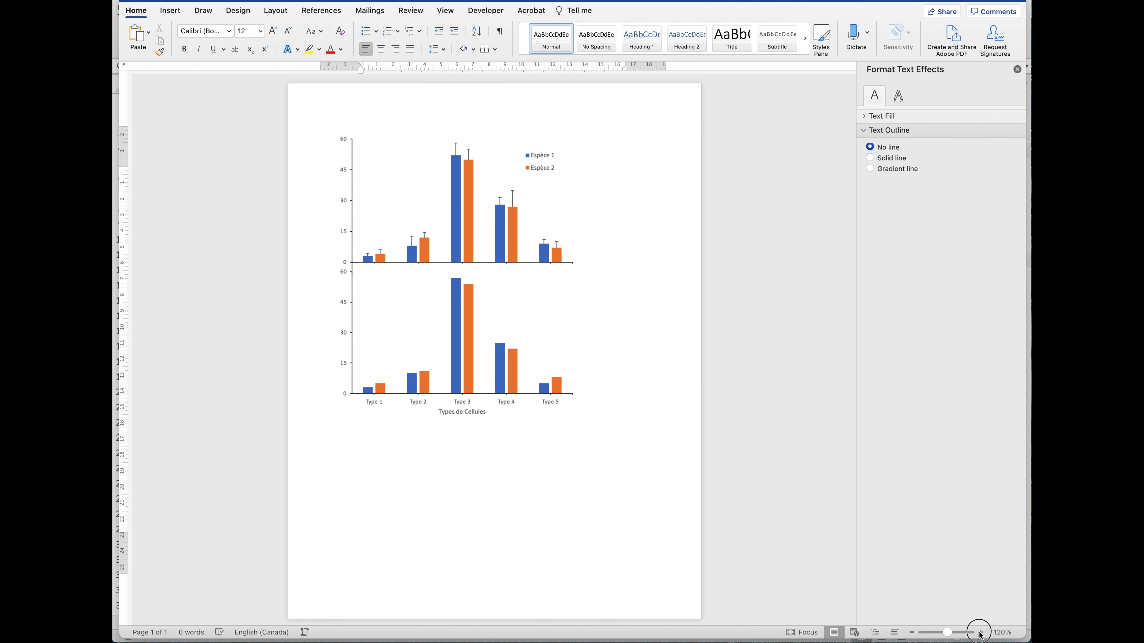
click(981, 633)
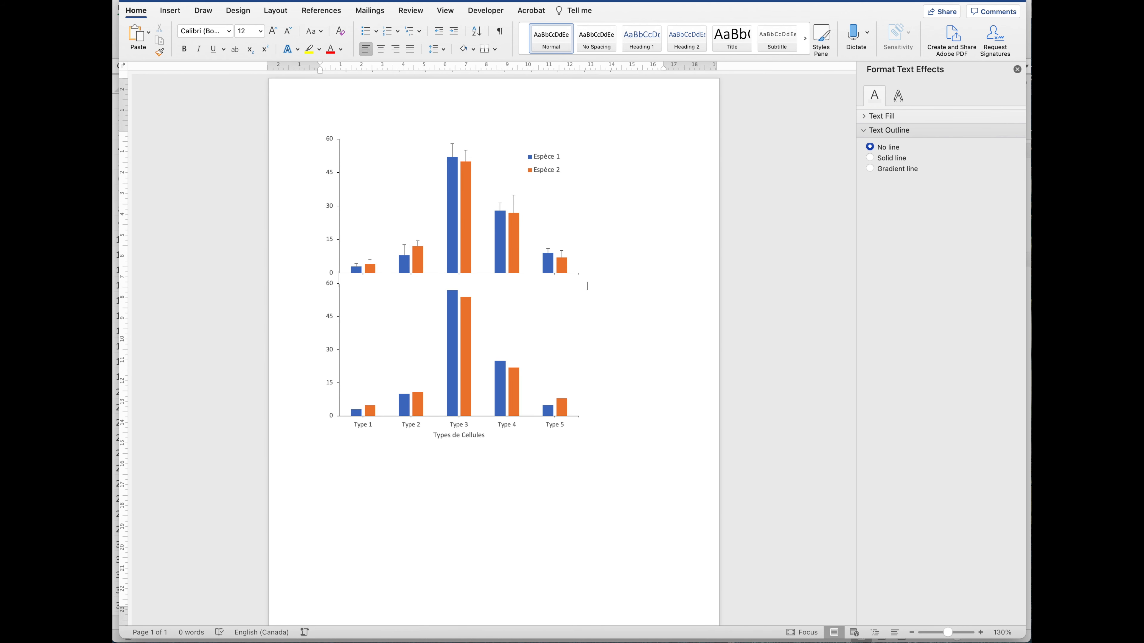
click(911, 633)
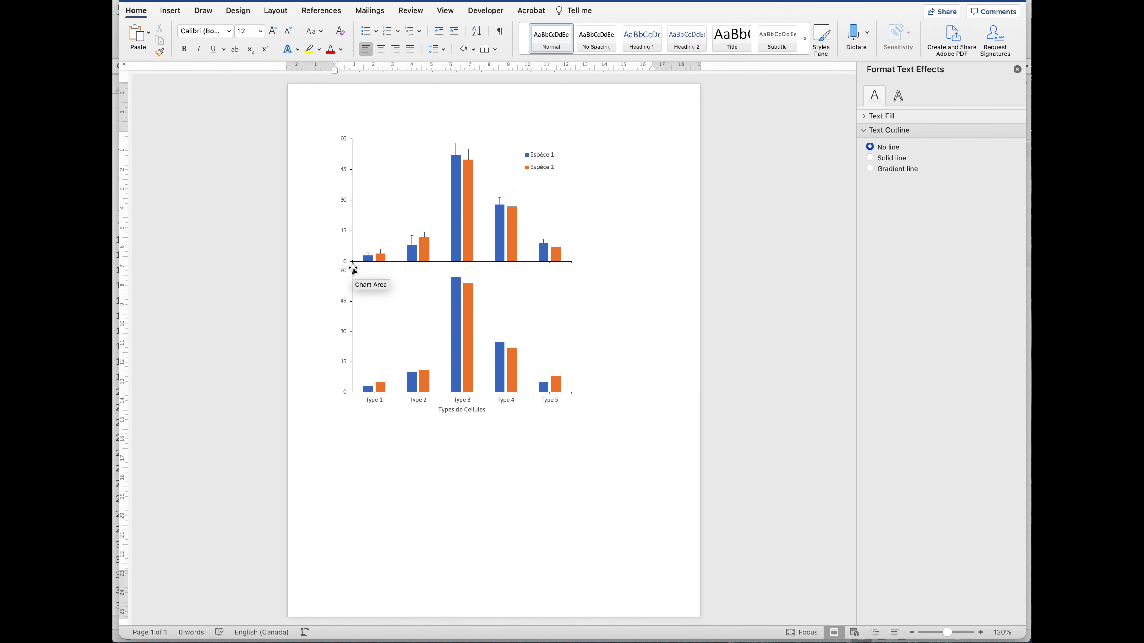
click(981, 632)
click(981, 633)
click(981, 632)
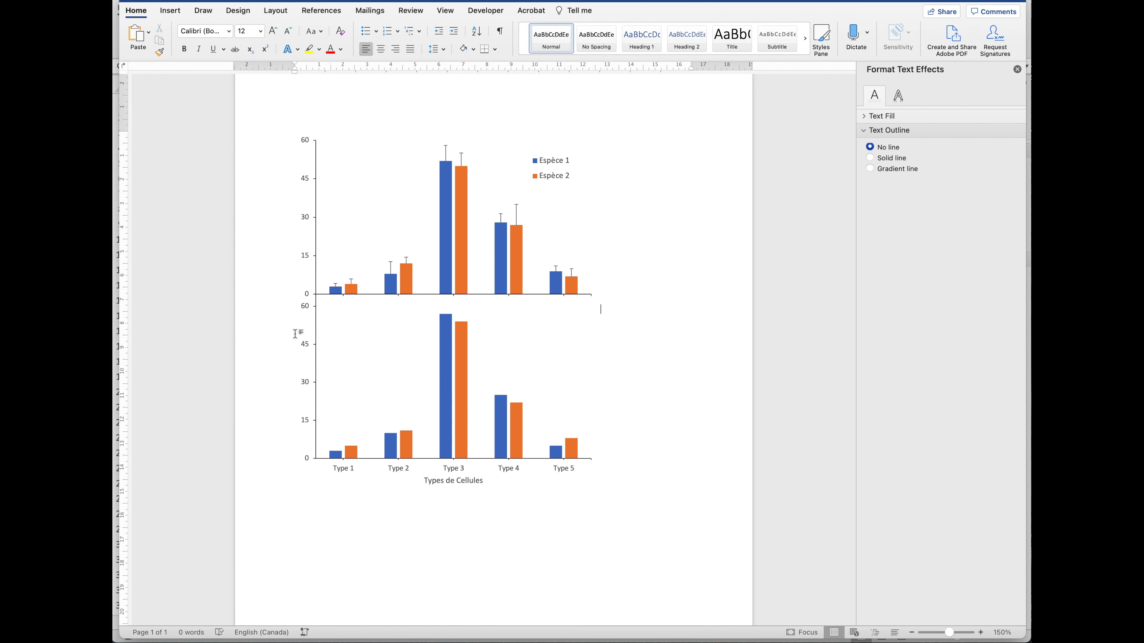
Insert a text box about 13.13 cm wide and 2.29 cm high below the charts, containing "Pourcentage de cellules (%)"
click(170, 14)
click(287, 32)
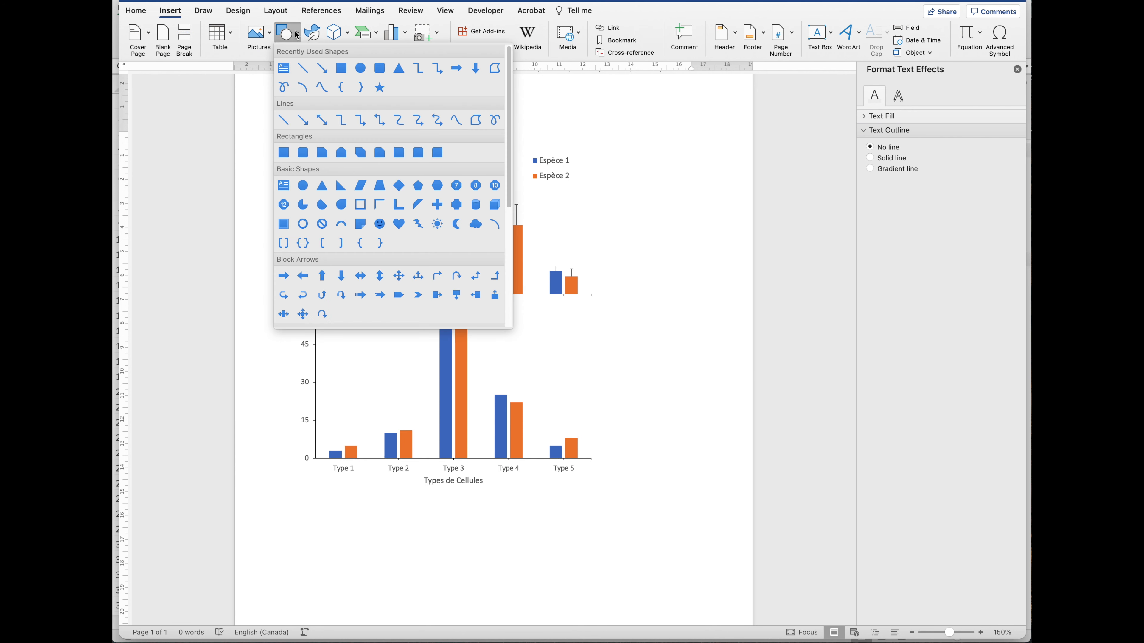
click(283, 72)
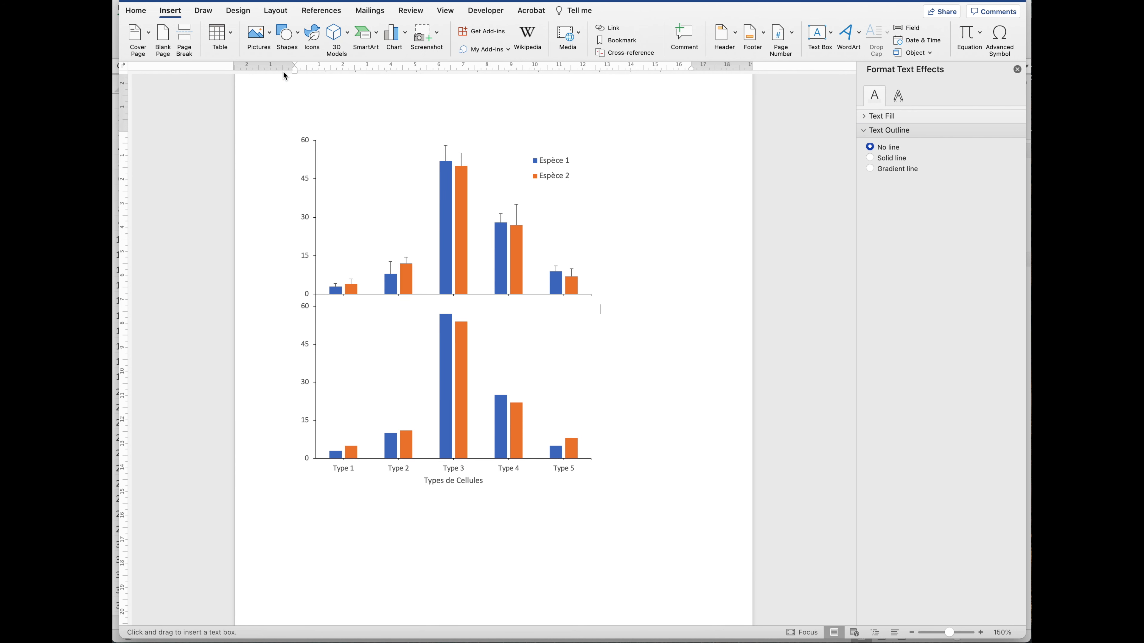
drag(305, 506, 524, 549)
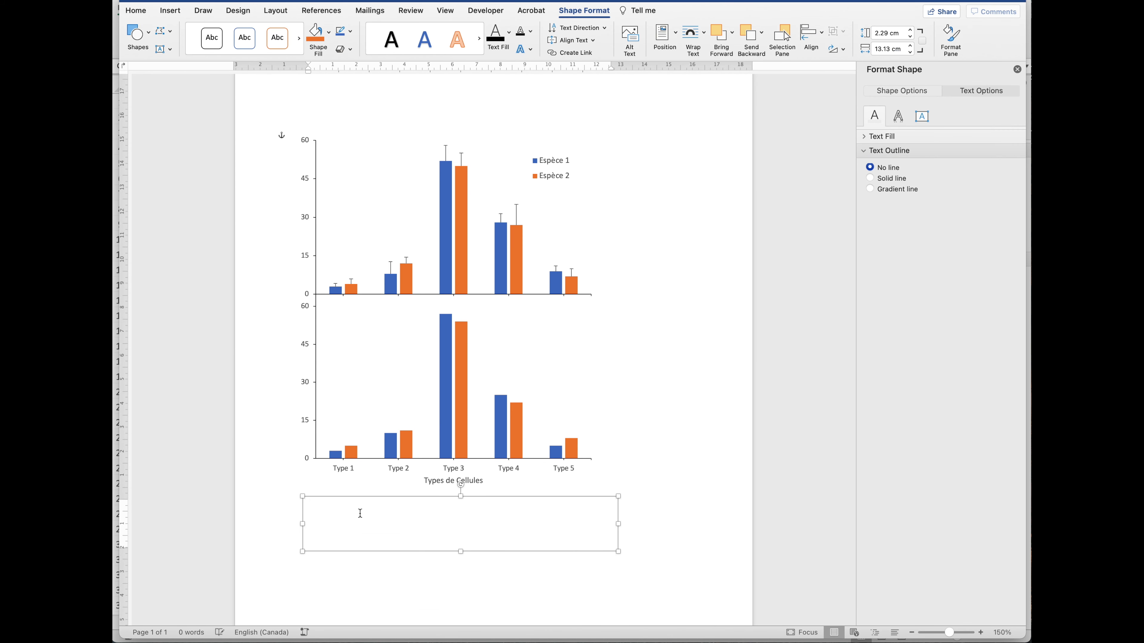
text(Pourcentage de cellules (%)
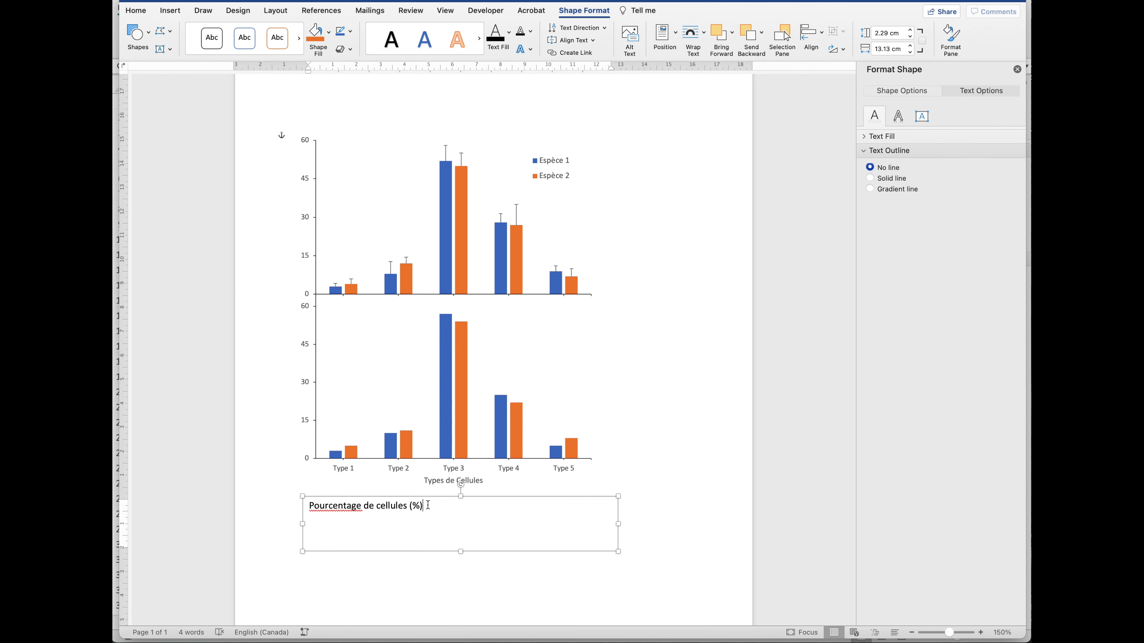
Set the proofing language of the text box's text to French (Canada)
key(super+a)
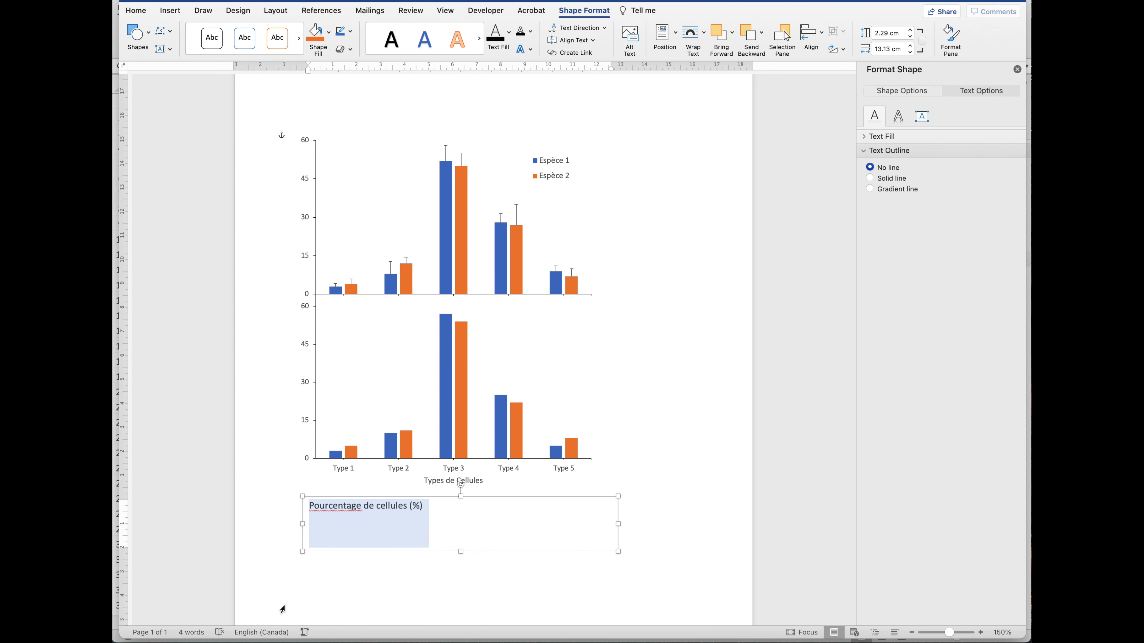
click(268, 635)
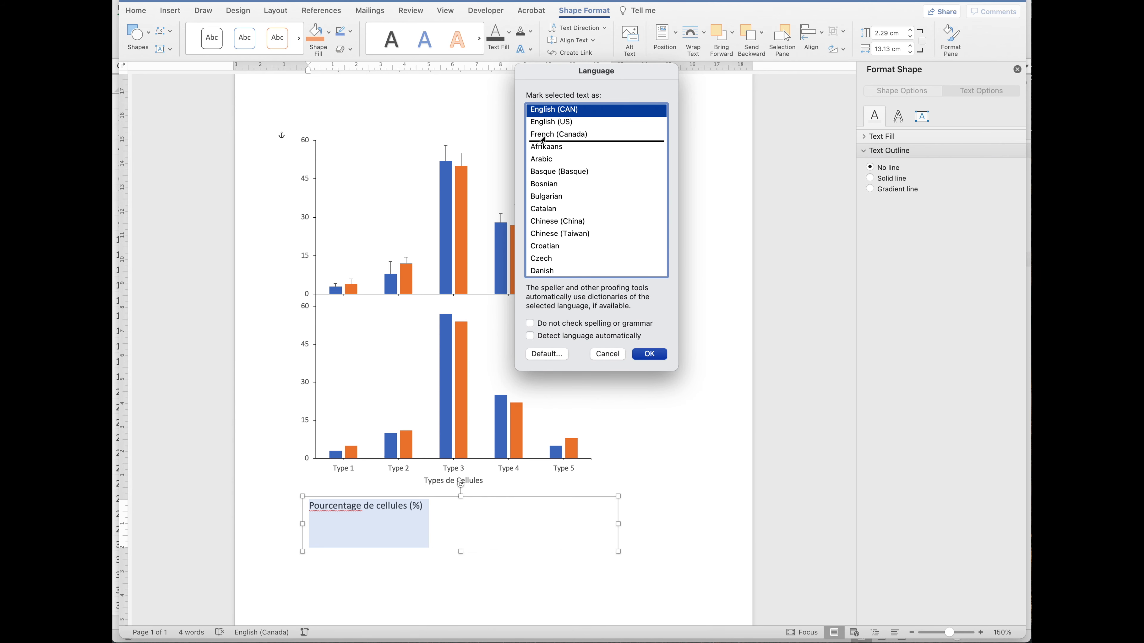
click(546, 135)
click(650, 354)
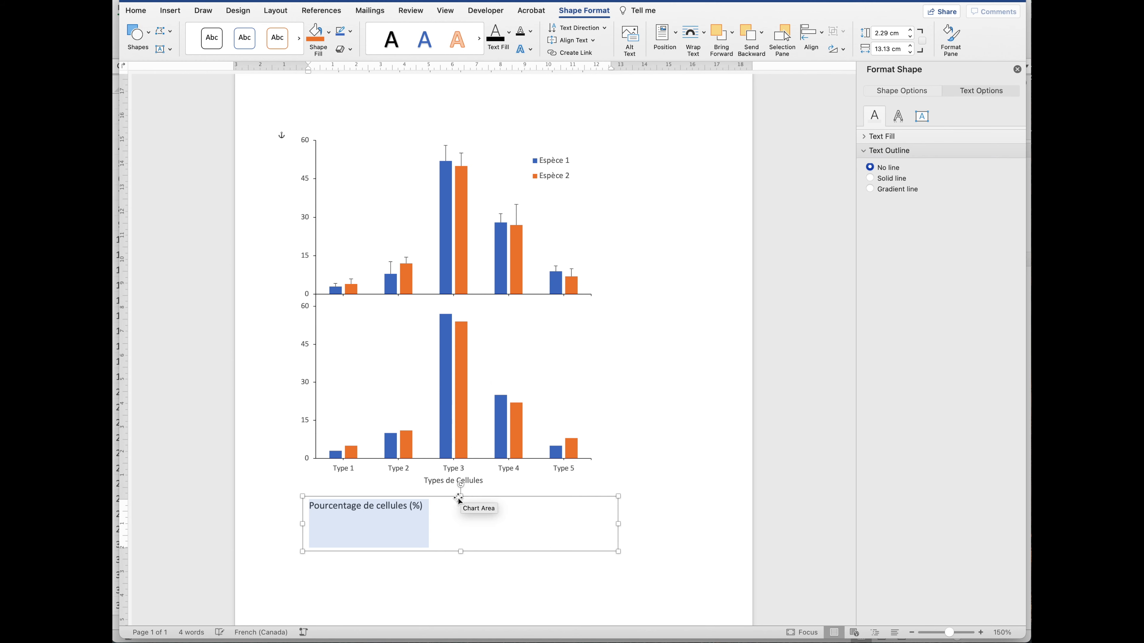
Set the font size of all the text in the text box to 10
click(381, 507)
key(super+a)
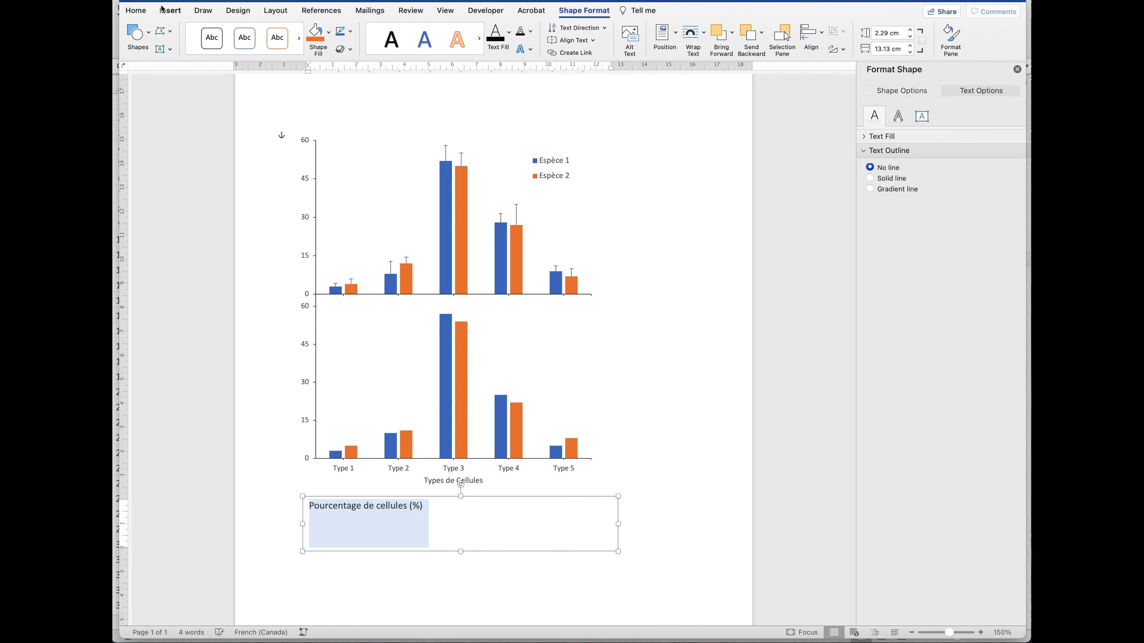
click(136, 11)
click(248, 31)
text(10)
key(Return)
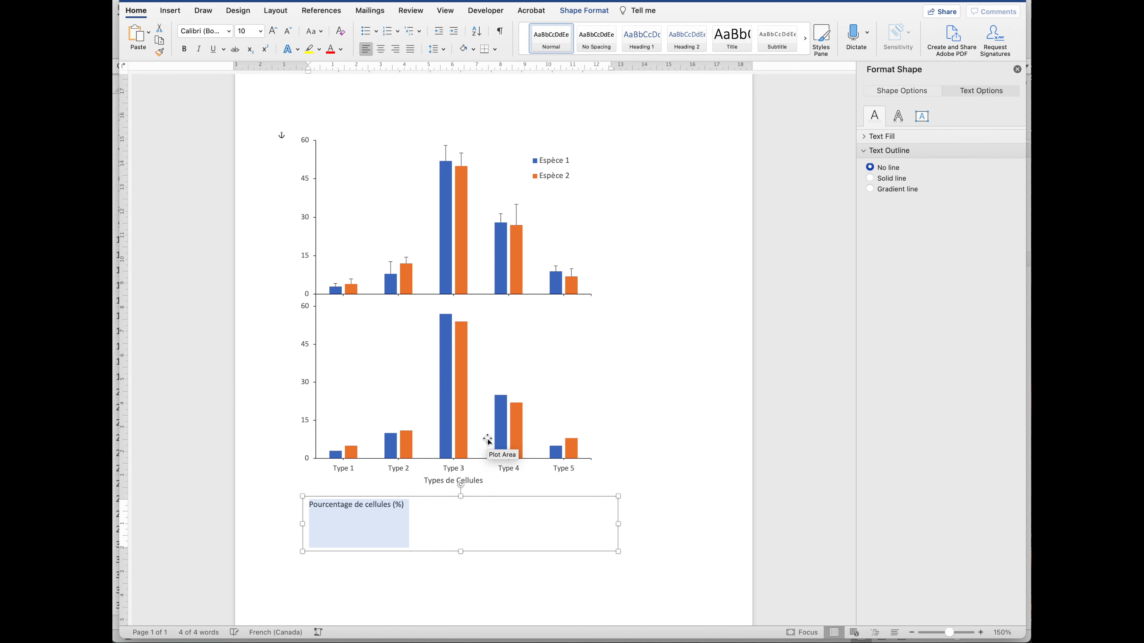
Shrink the text box to fit its text, rotate it to read upward, and place it left of the charts, centred where they meet
drag(611, 555, 422, 517)
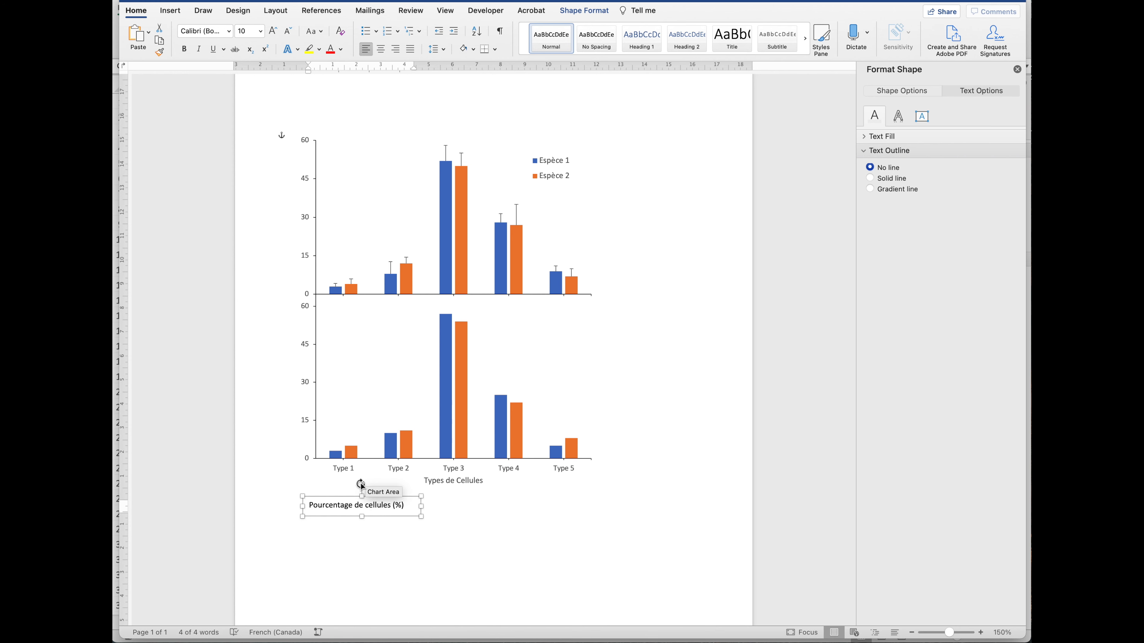
drag(362, 484, 277, 252)
click(244, 253)
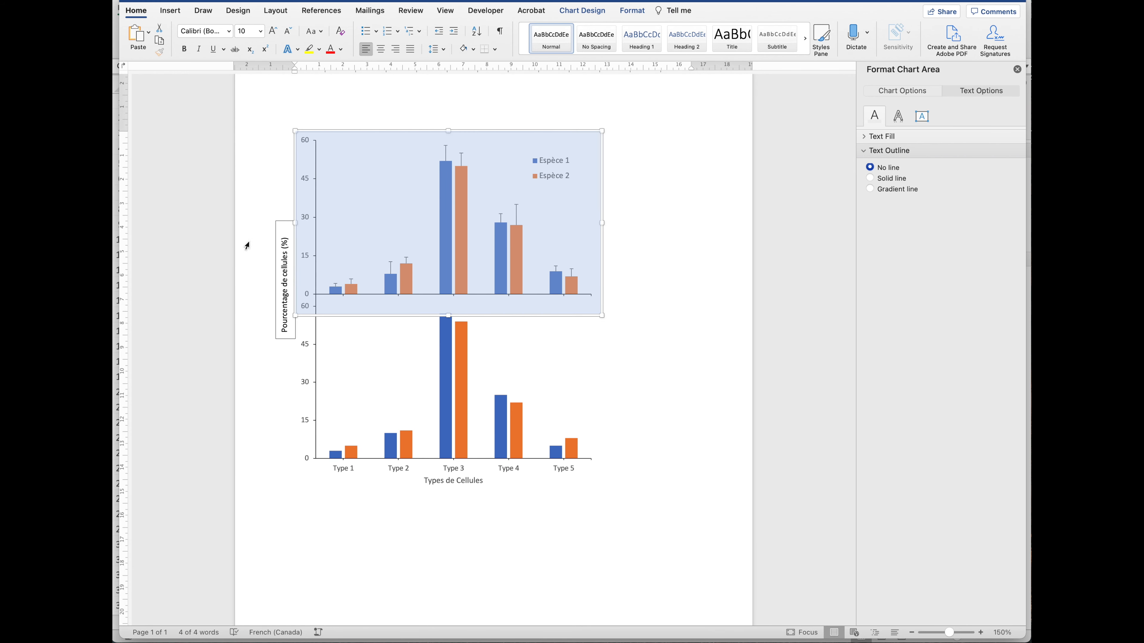
Remove the outline from the rotated "Pourcentage de cellules (%)" text box and deselect it
click(289, 341)
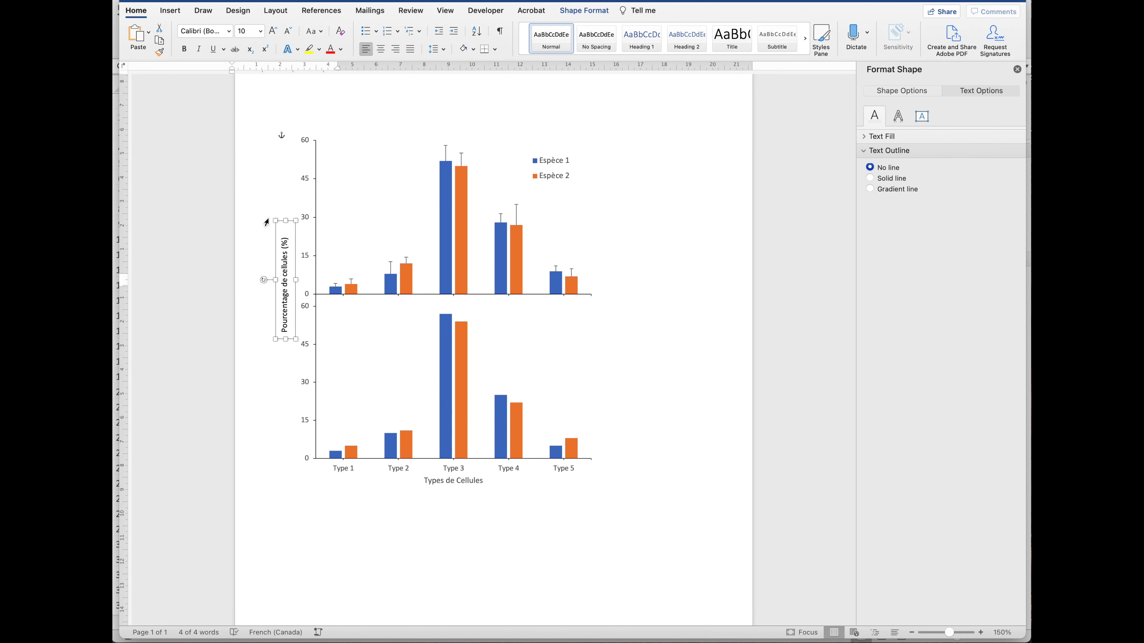
right_click(290, 253)
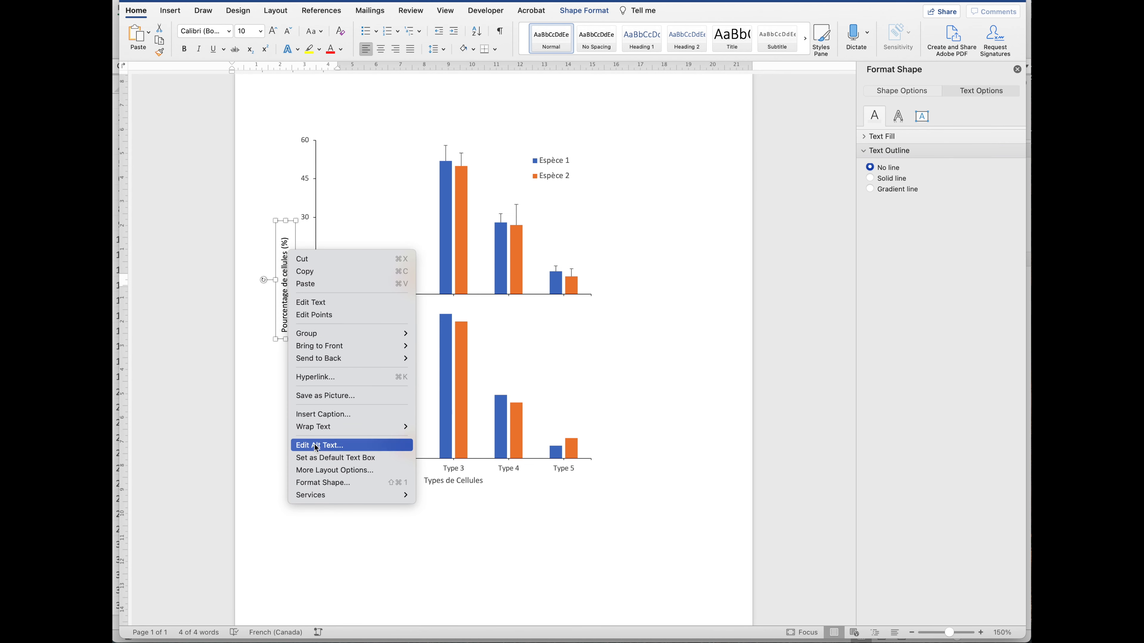
click(311, 487)
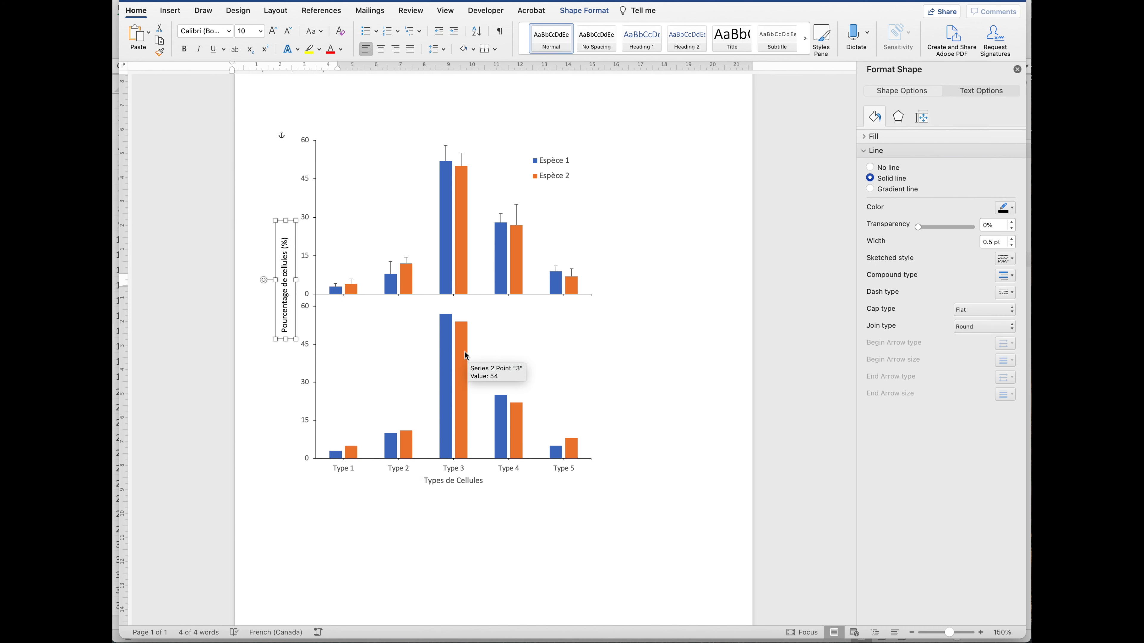
click(872, 171)
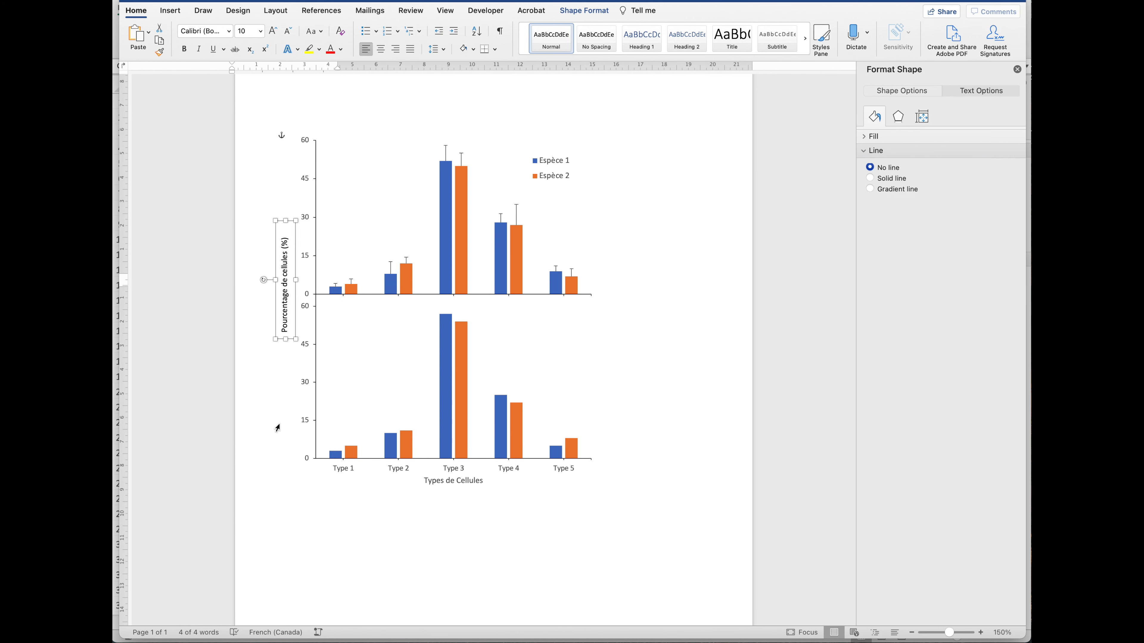
click(272, 392)
click(264, 472)
click(408, 611)
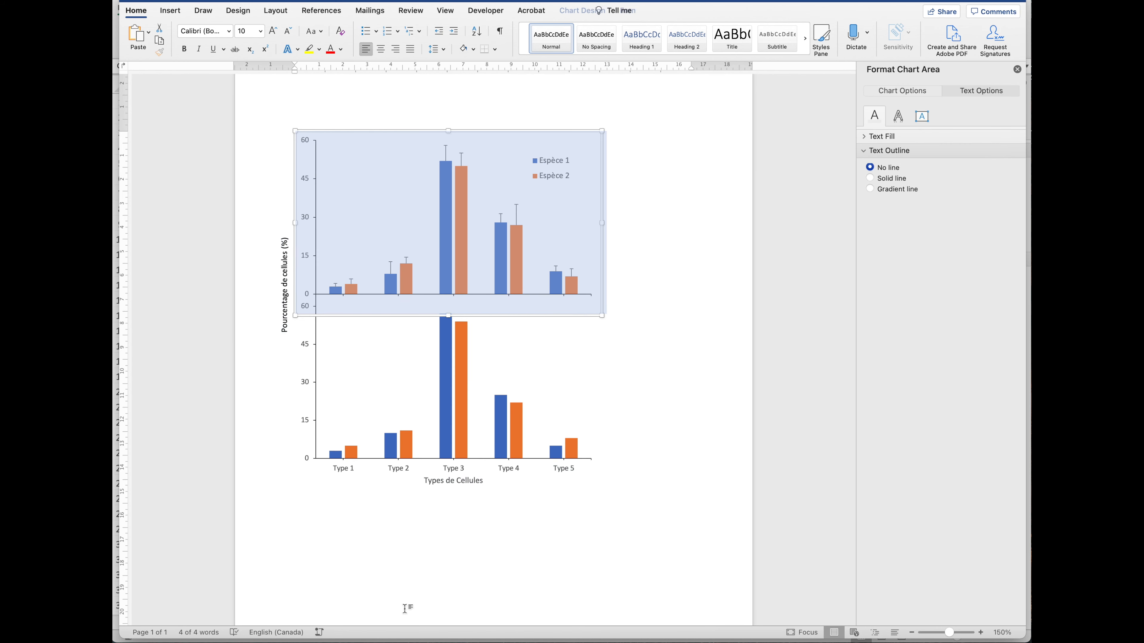
click(696, 346)
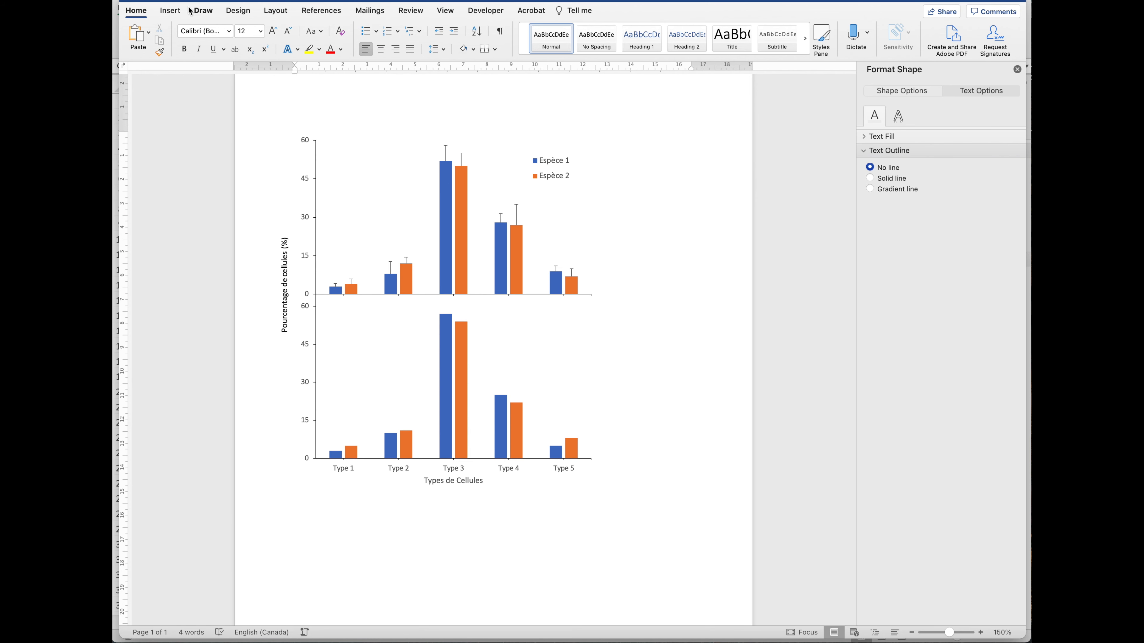
Draw a text box about 13.2 cm wide and 4.2 cm high below the stacked charts and enter the caption "Graphique 1:"
click(174, 10)
click(298, 36)
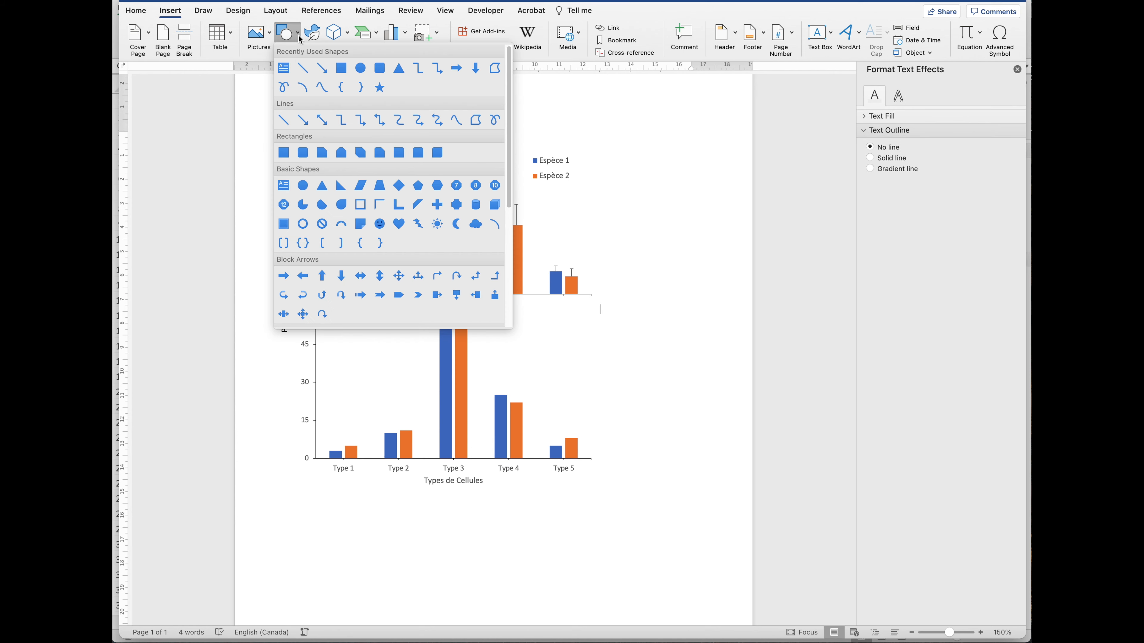
click(284, 67)
drag(302, 499, 620, 600)
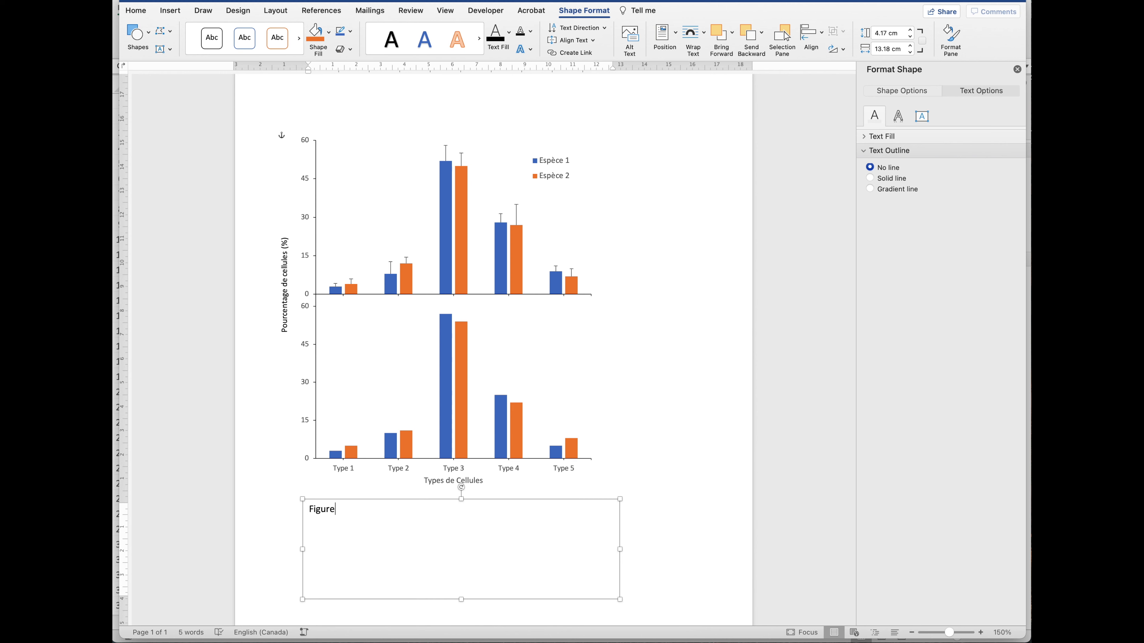
text(1)
text(1)
click(256, 521)
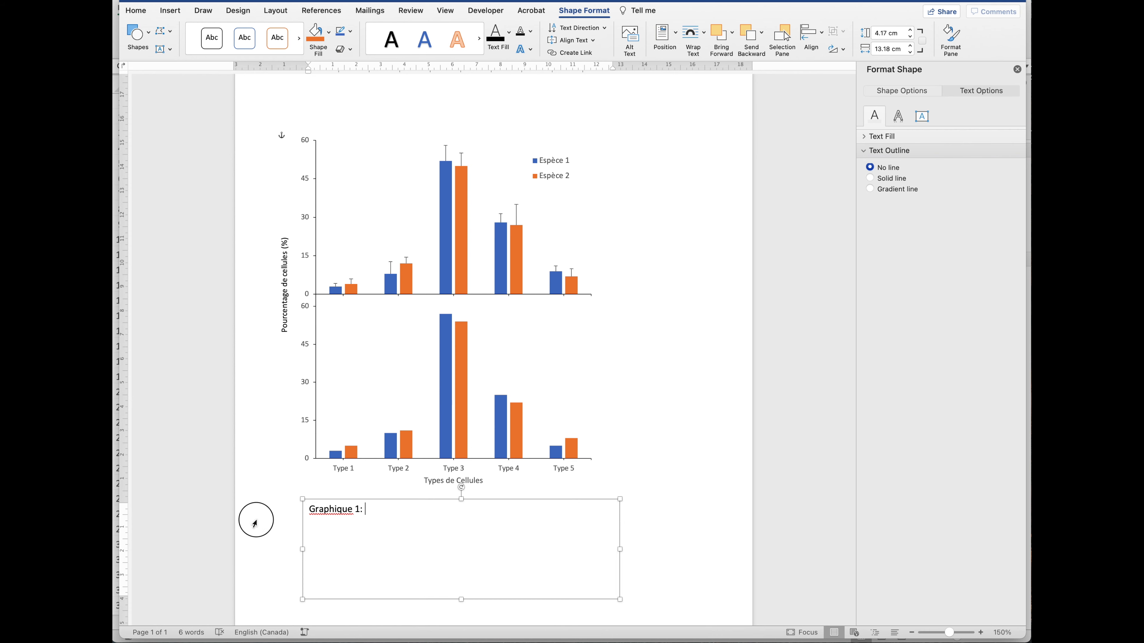
Remove the outline from the "Graphique 1:" caption text box and deselect it
click(248, 571)
click(365, 573)
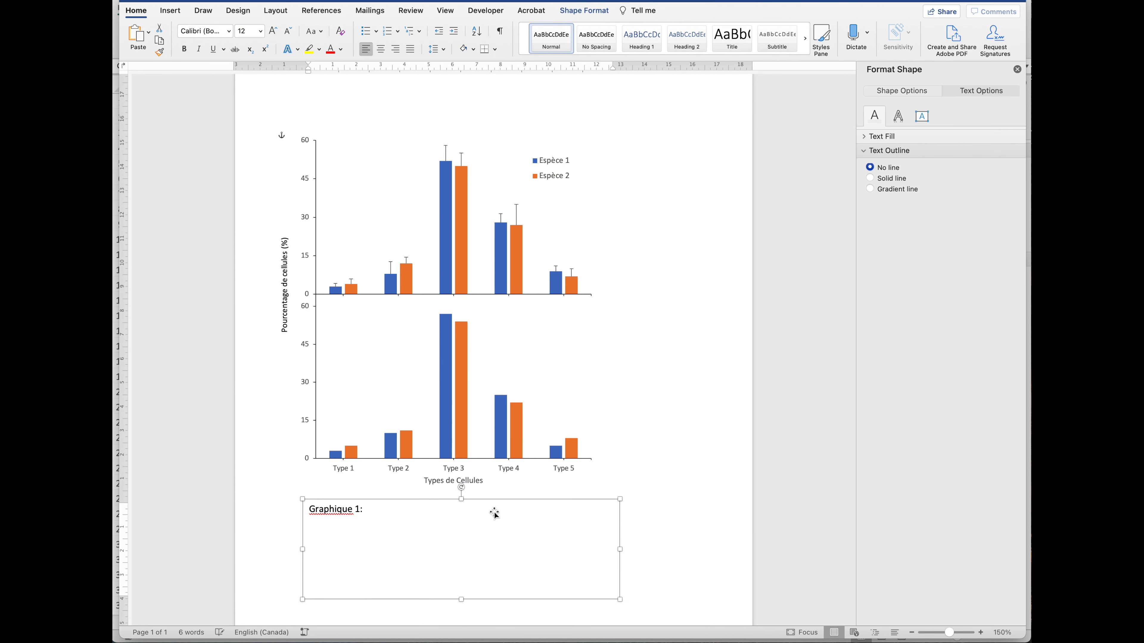
right_click(508, 502)
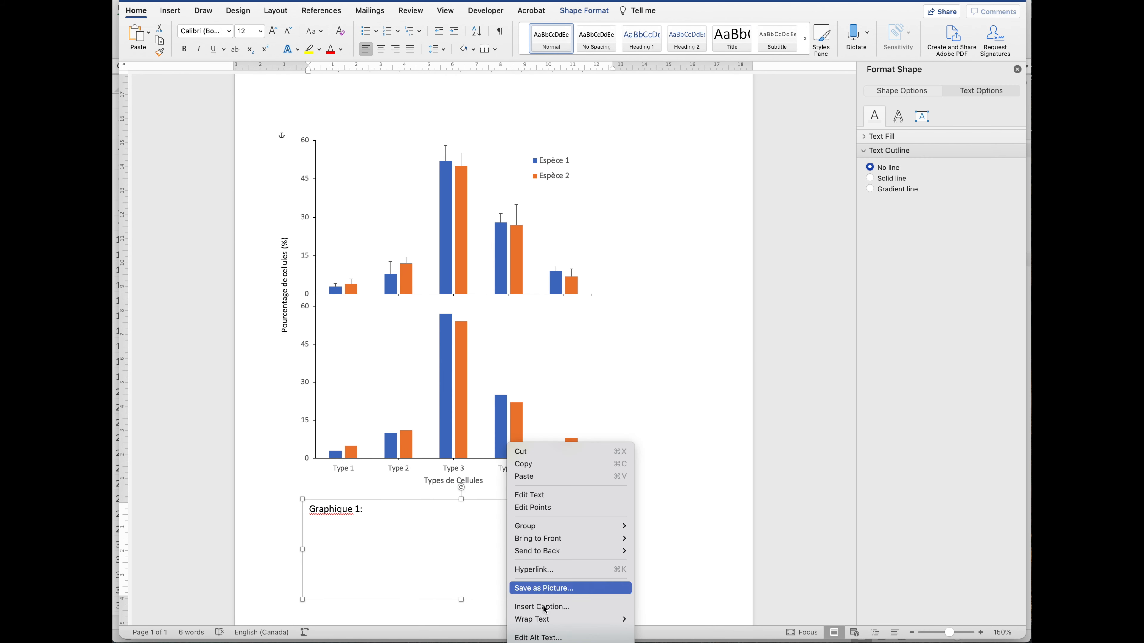
click(251, 537)
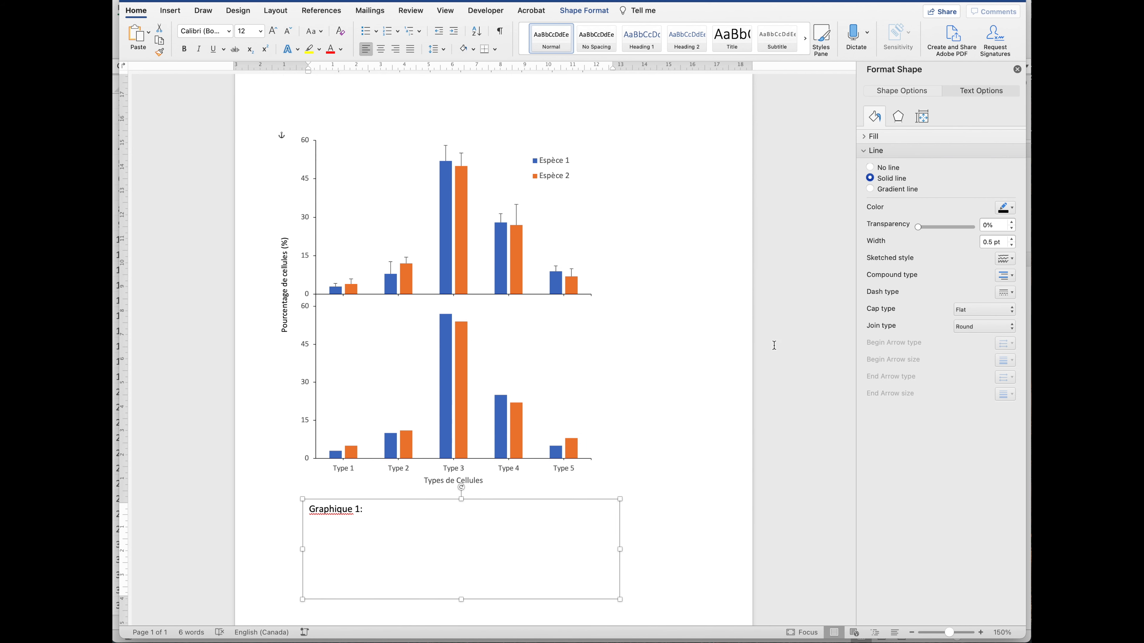
click(871, 168)
click(648, 522)
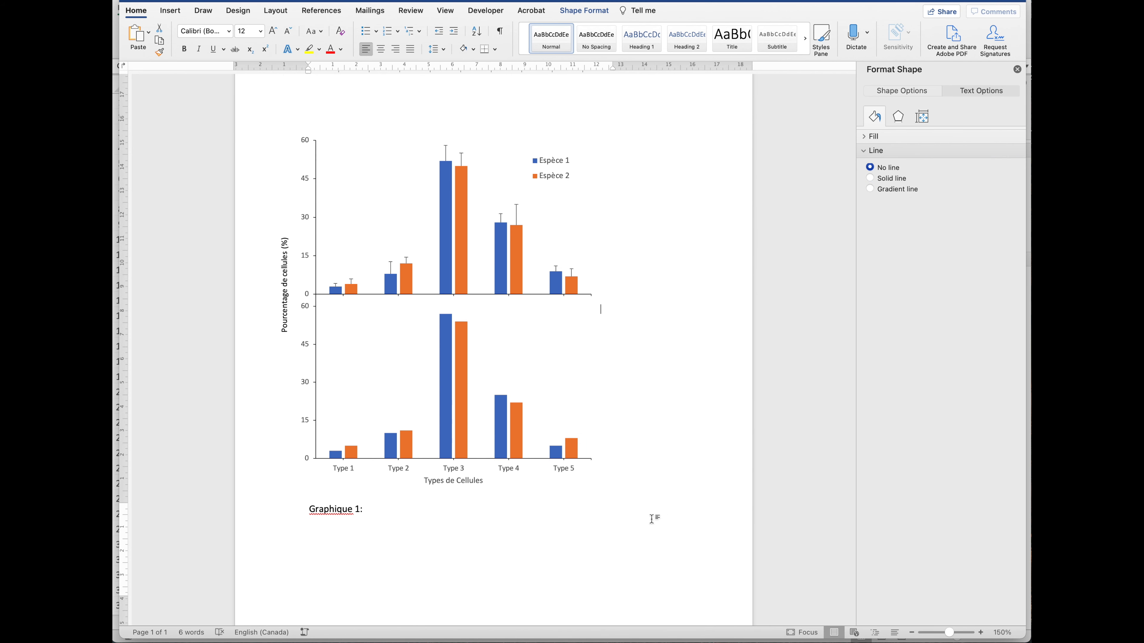